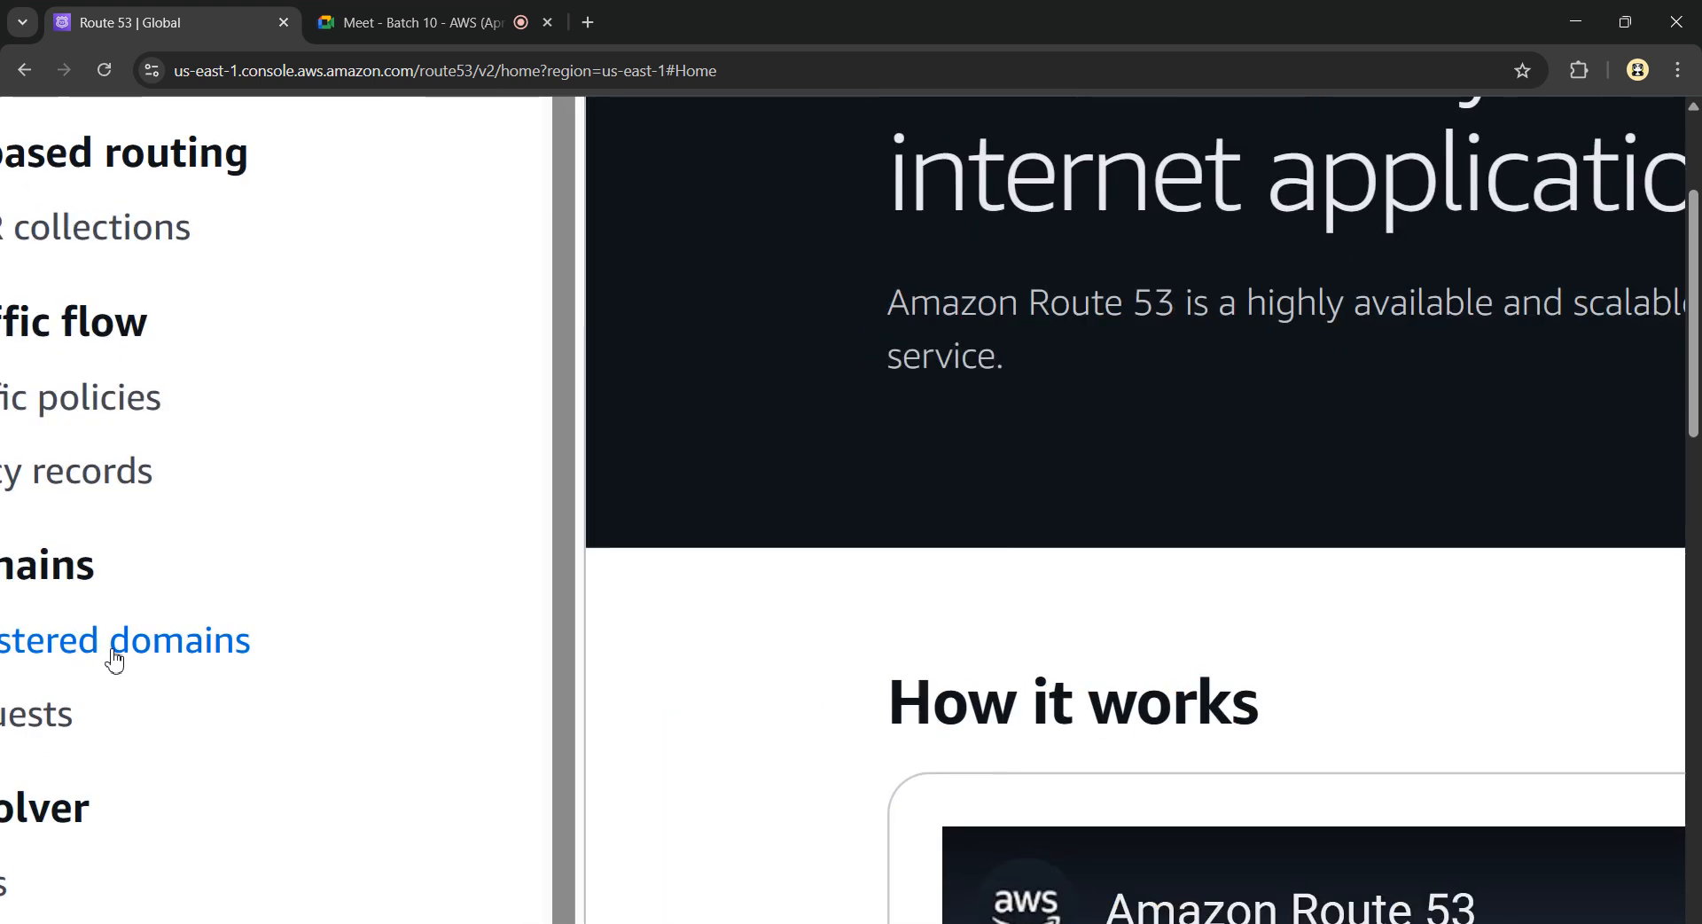
Open the Registered domains page under Domains in the Route 53 sidebar
click(114, 654)
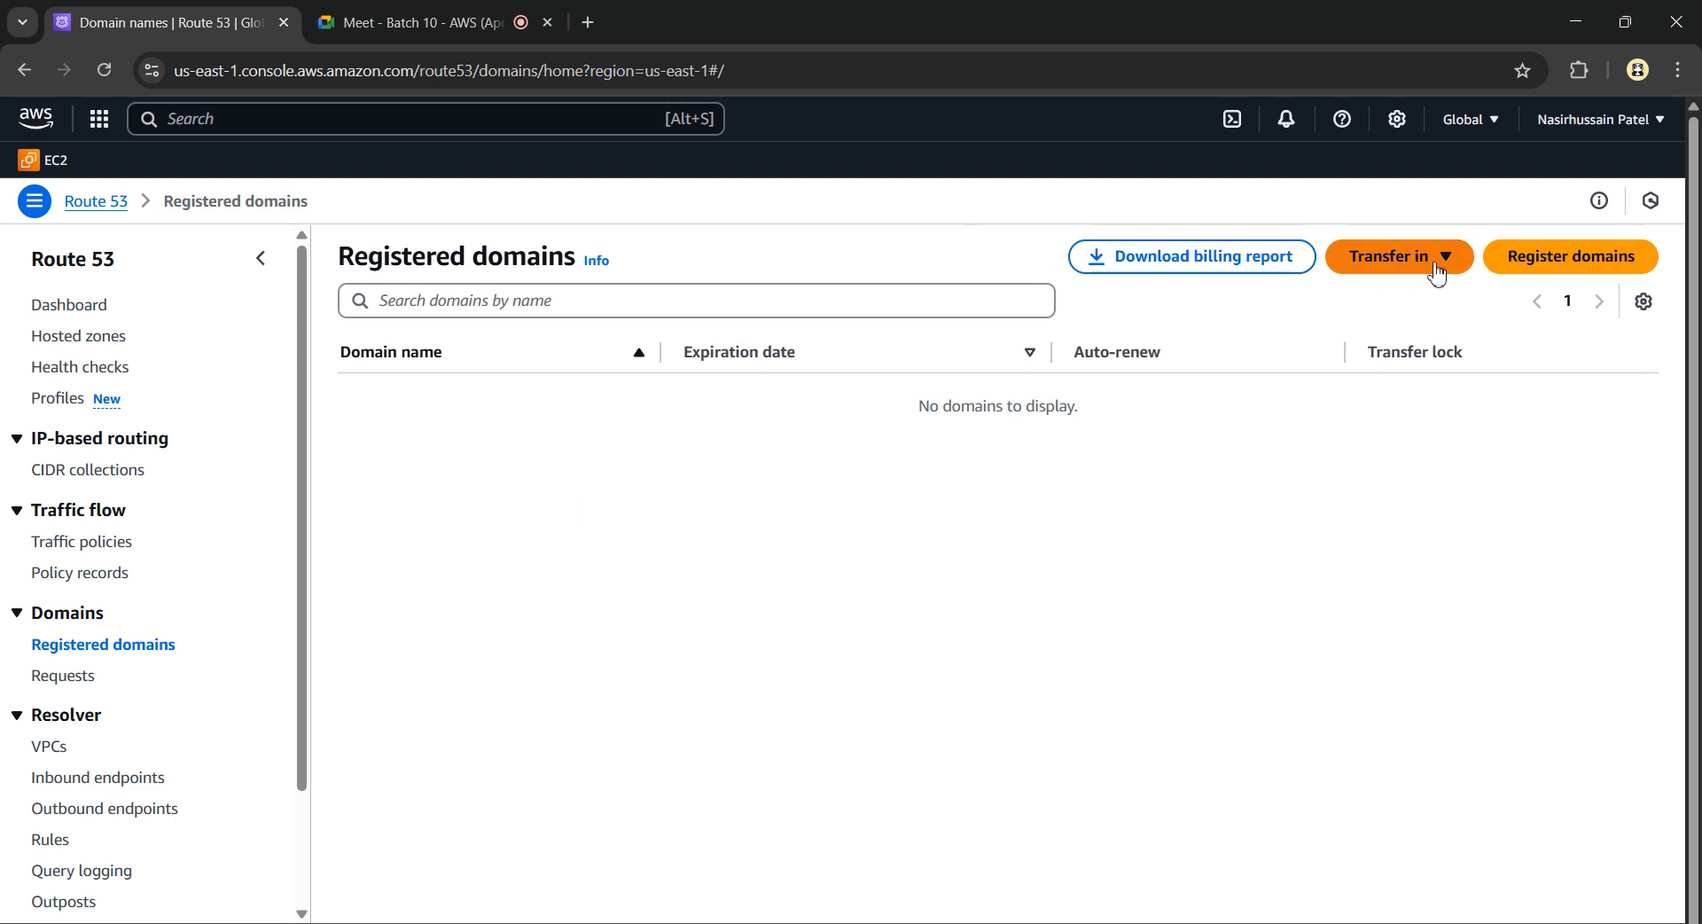
click(1143, 277)
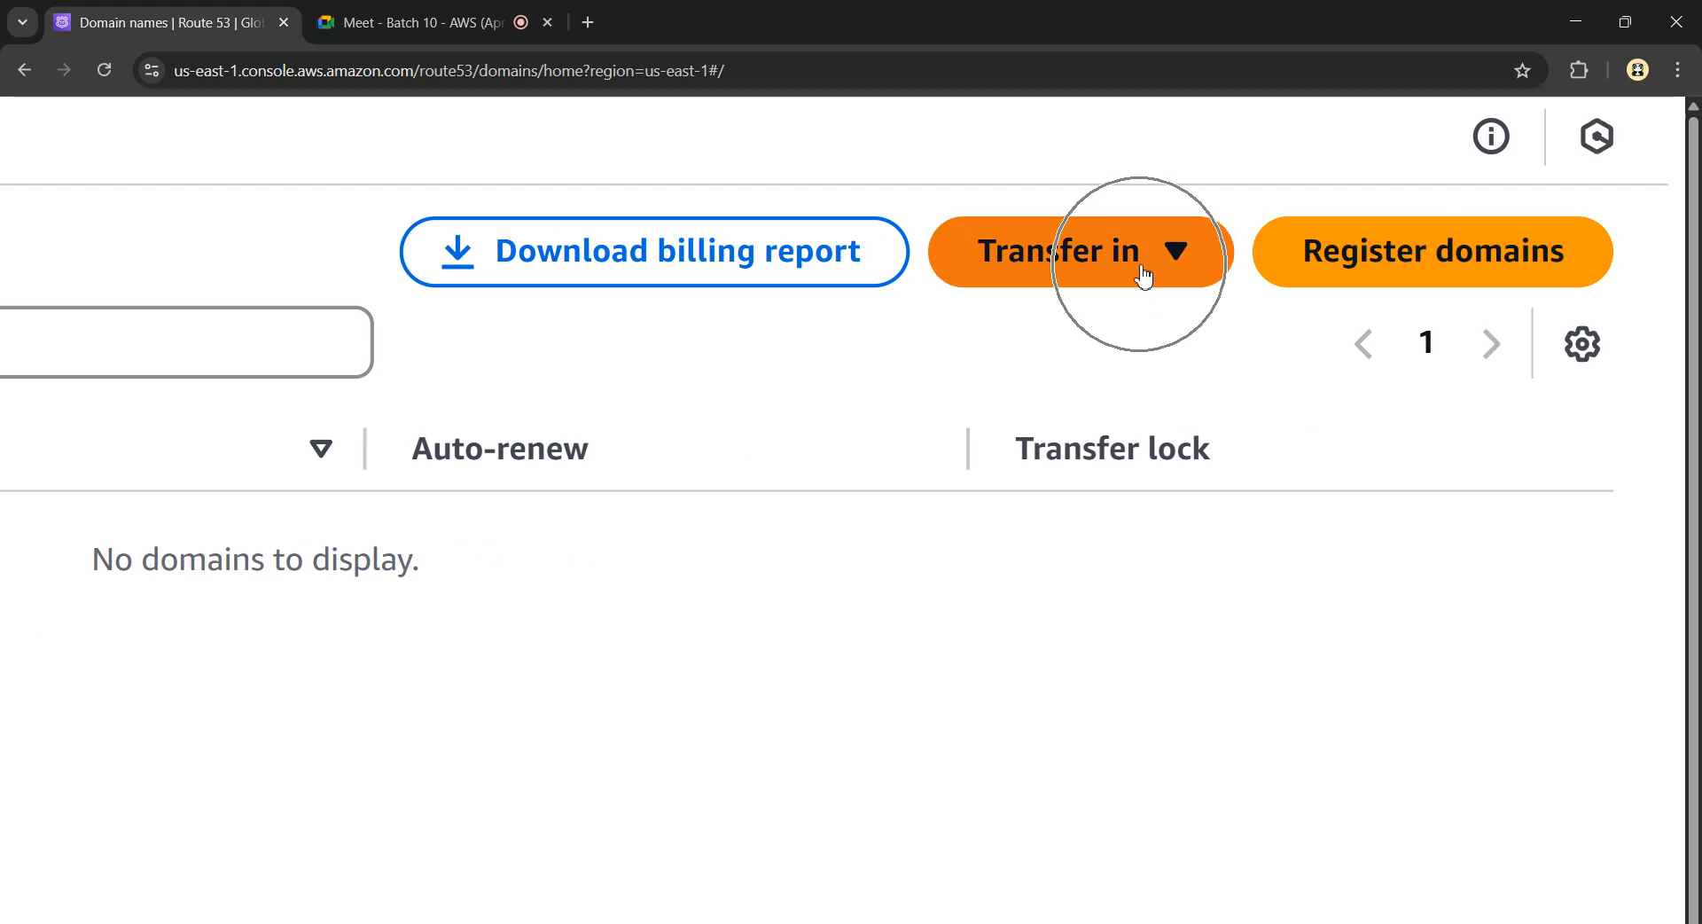
click(1198, 273)
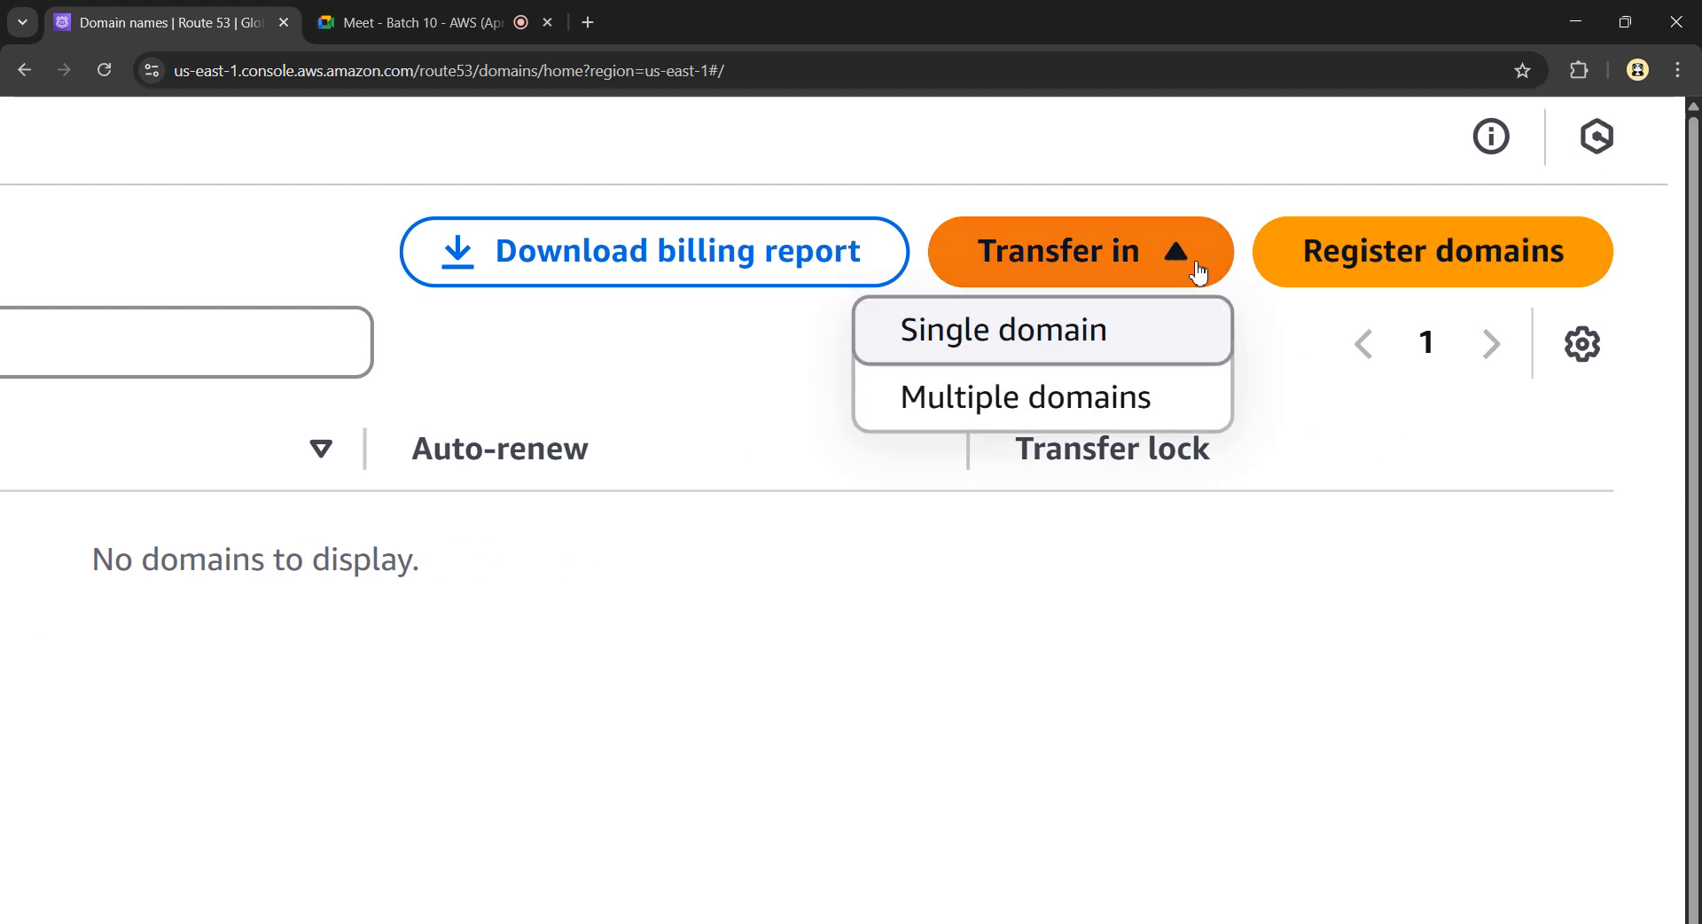
click(1197, 272)
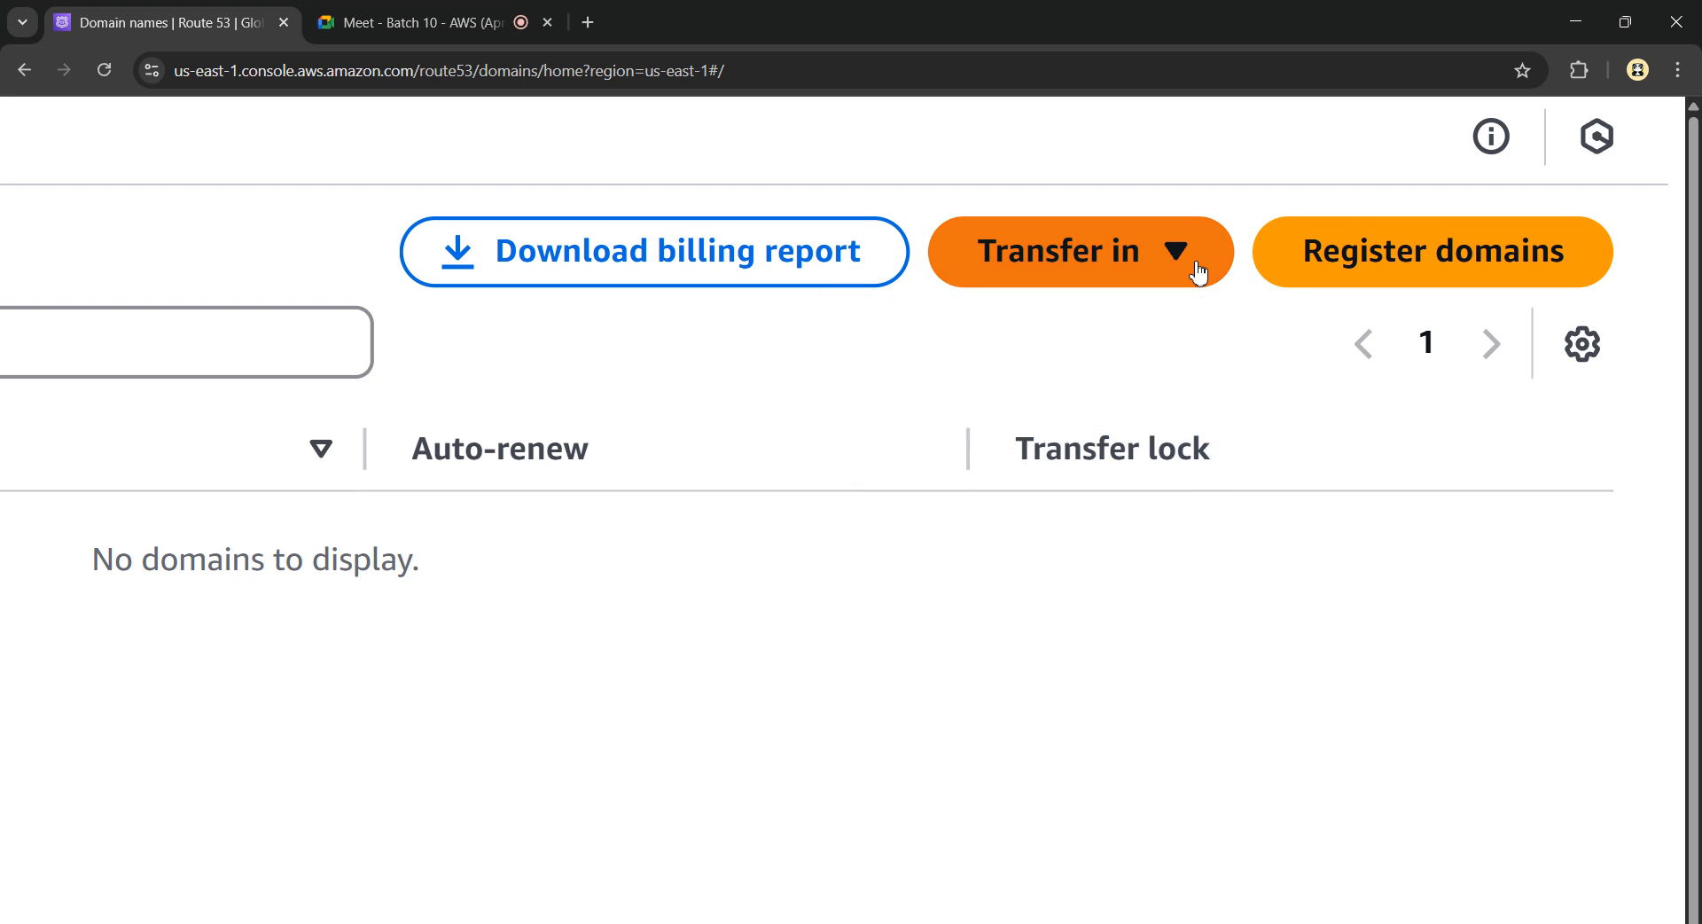
Search Register domains for pandacloud.com and see that it is unavailable
click(1408, 269)
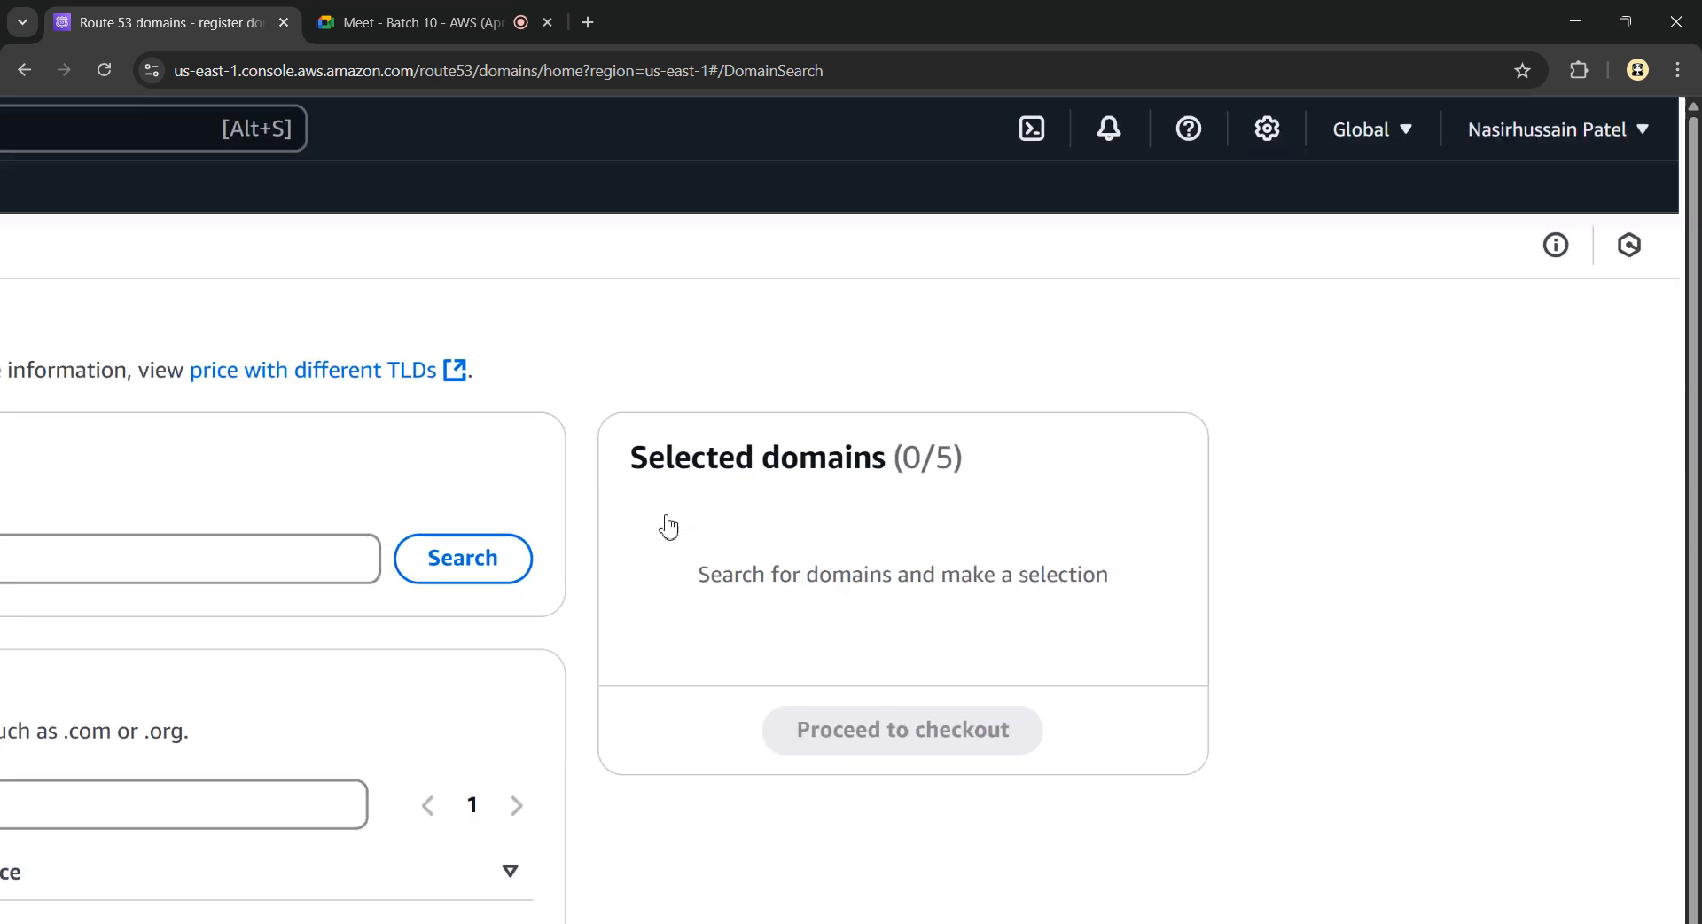
click(140, 421)
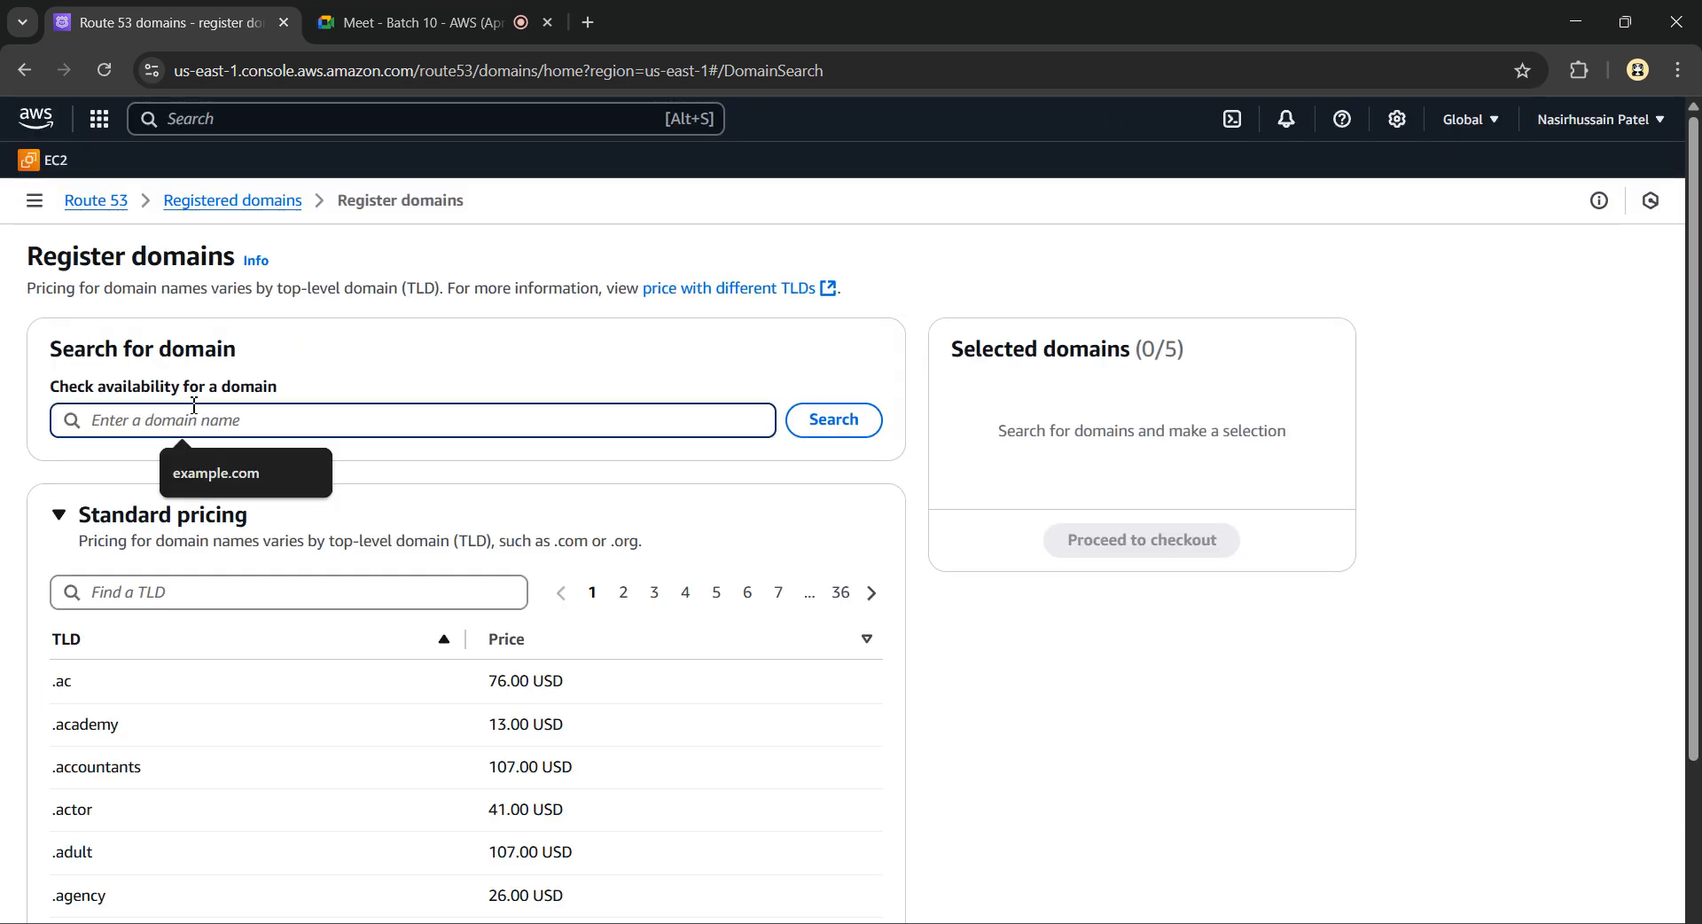
text(pandacloud.com)
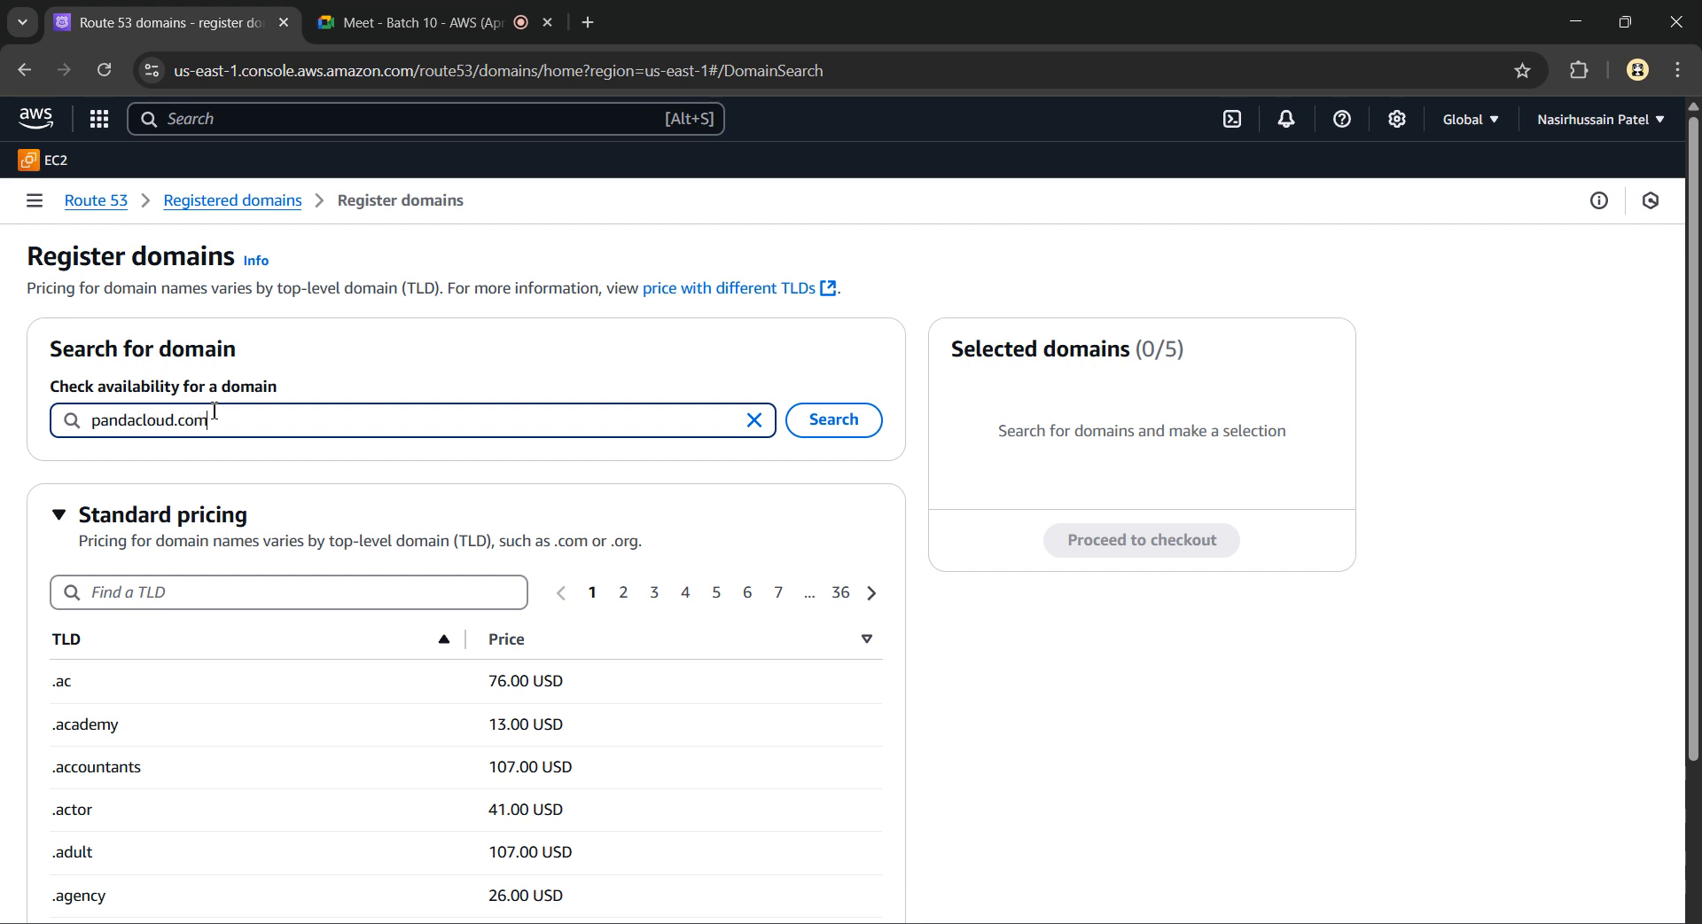
click(813, 421)
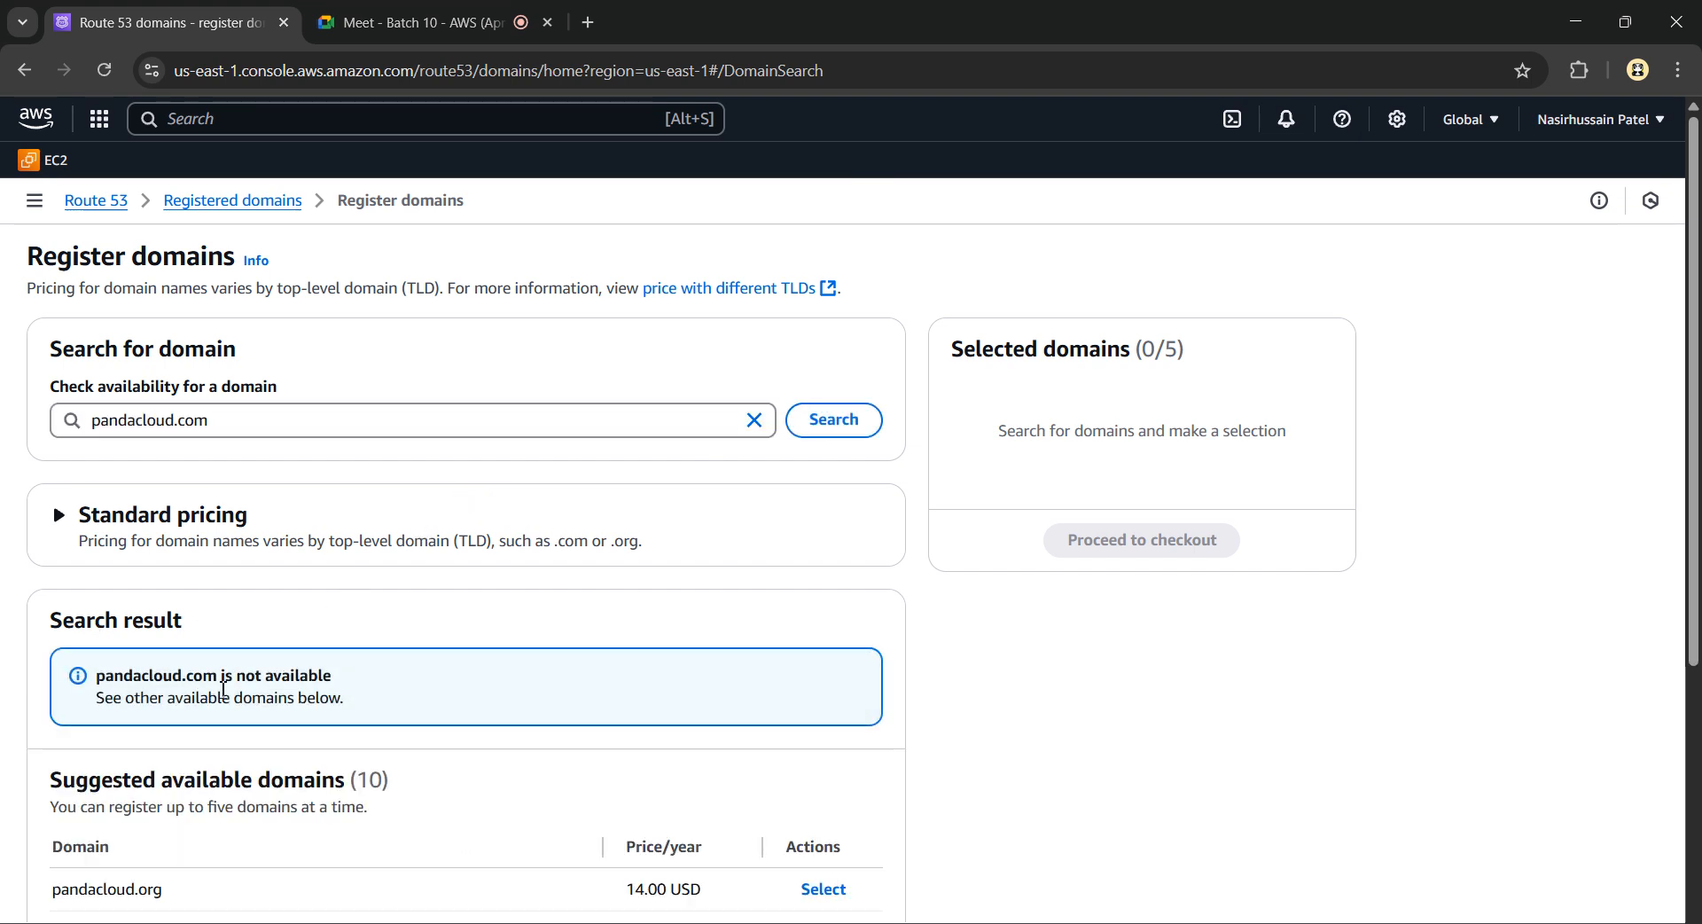
scroll(289, 741, down, 3)
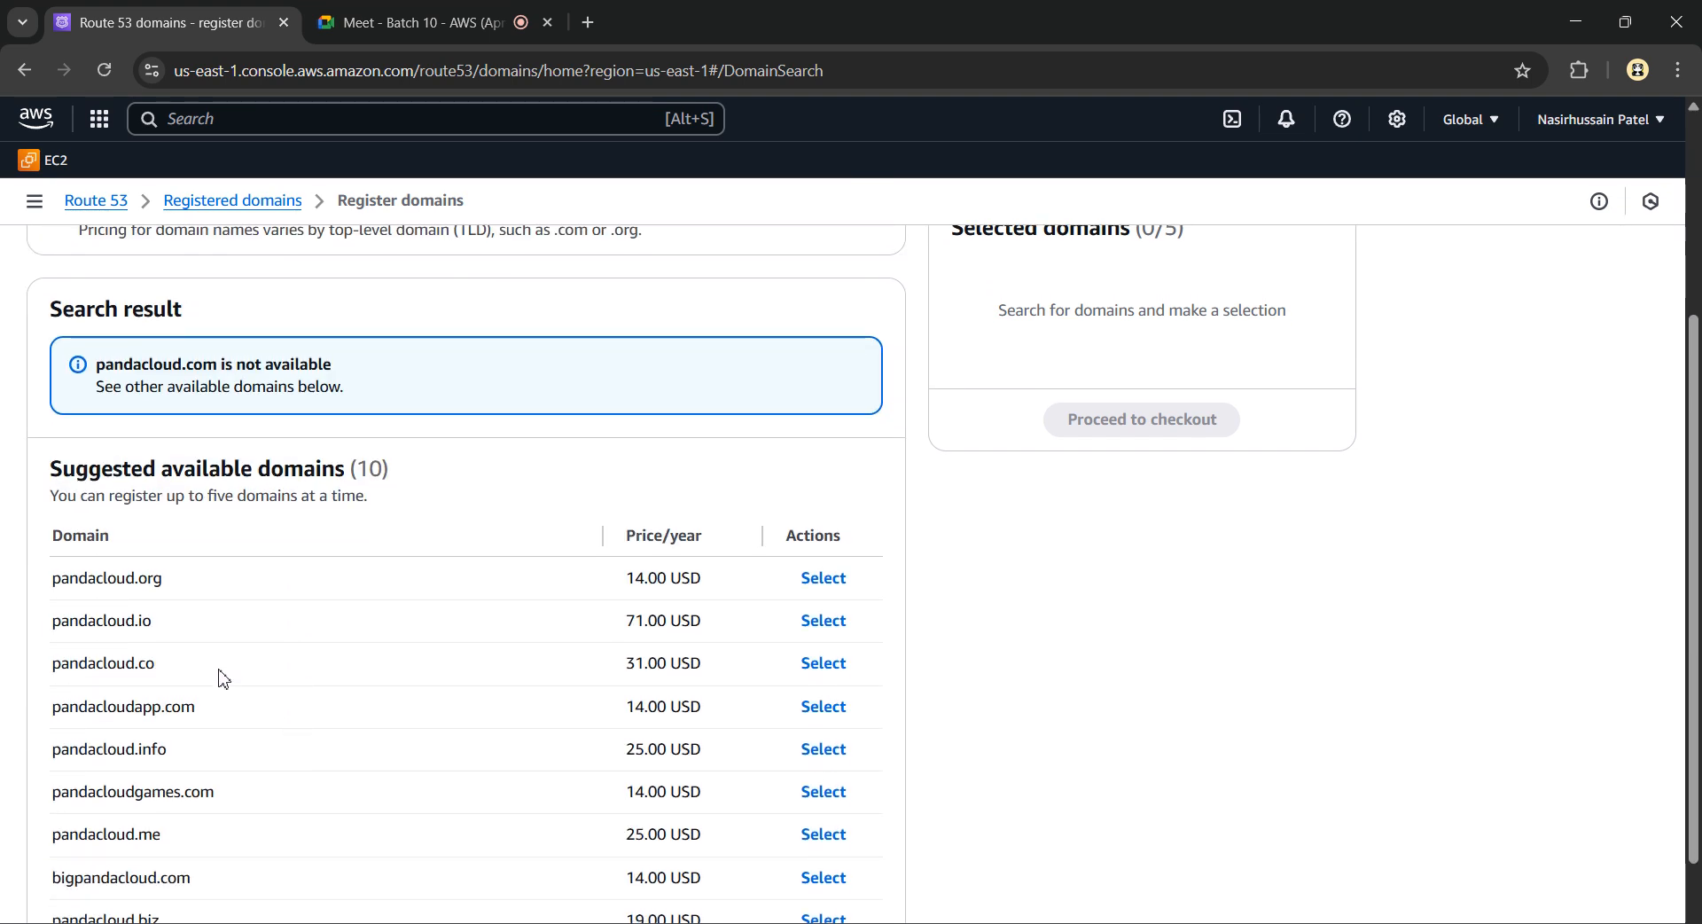
scroll(124, 638, down, 1)
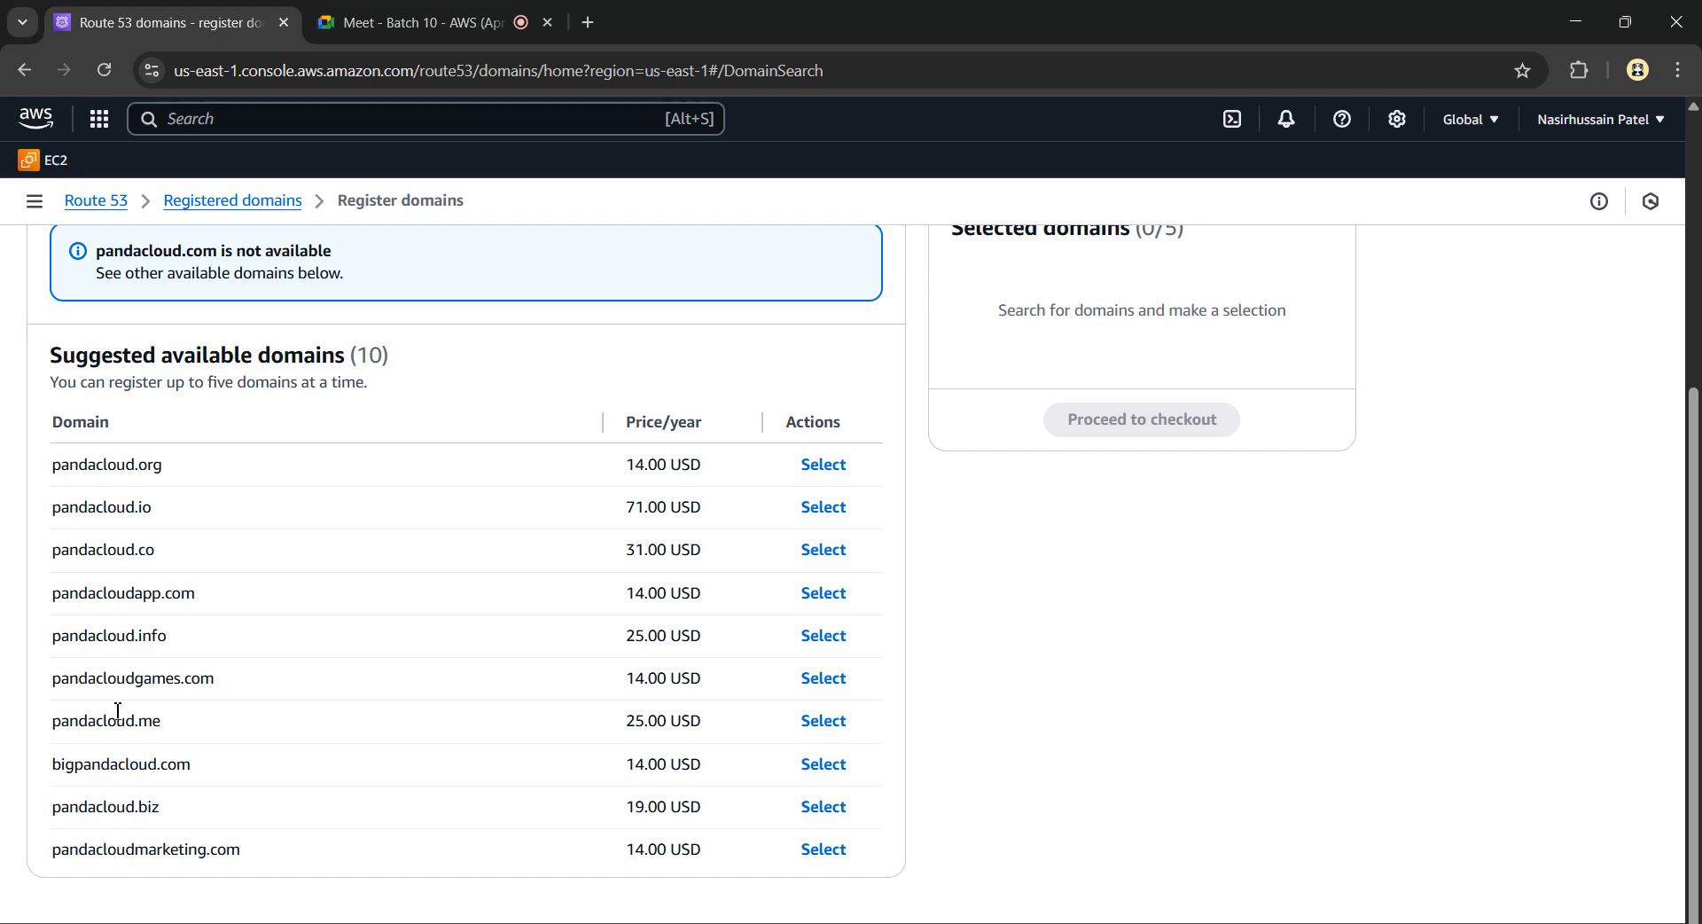
Review the ten suggested alternatives, then delete the com ending from the searched name
key(ctrl+plus)
key(ctrl+plus)
scroll(133, 568, down, 2)
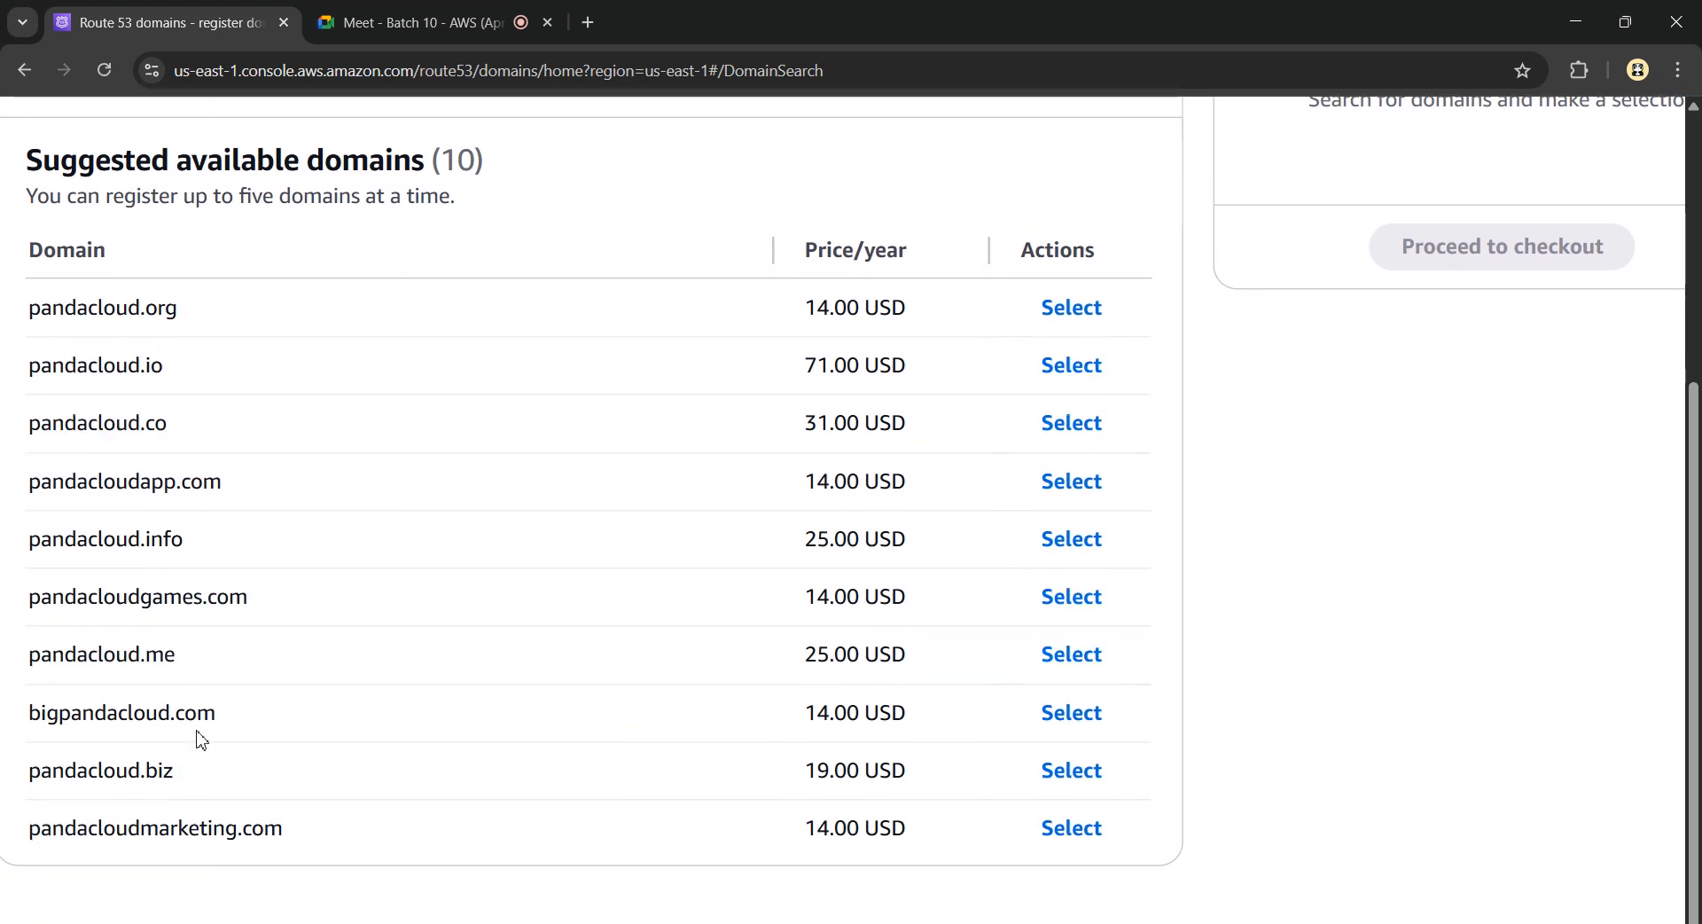
key(ctrl+0)
scroll(195, 709, up, 5)
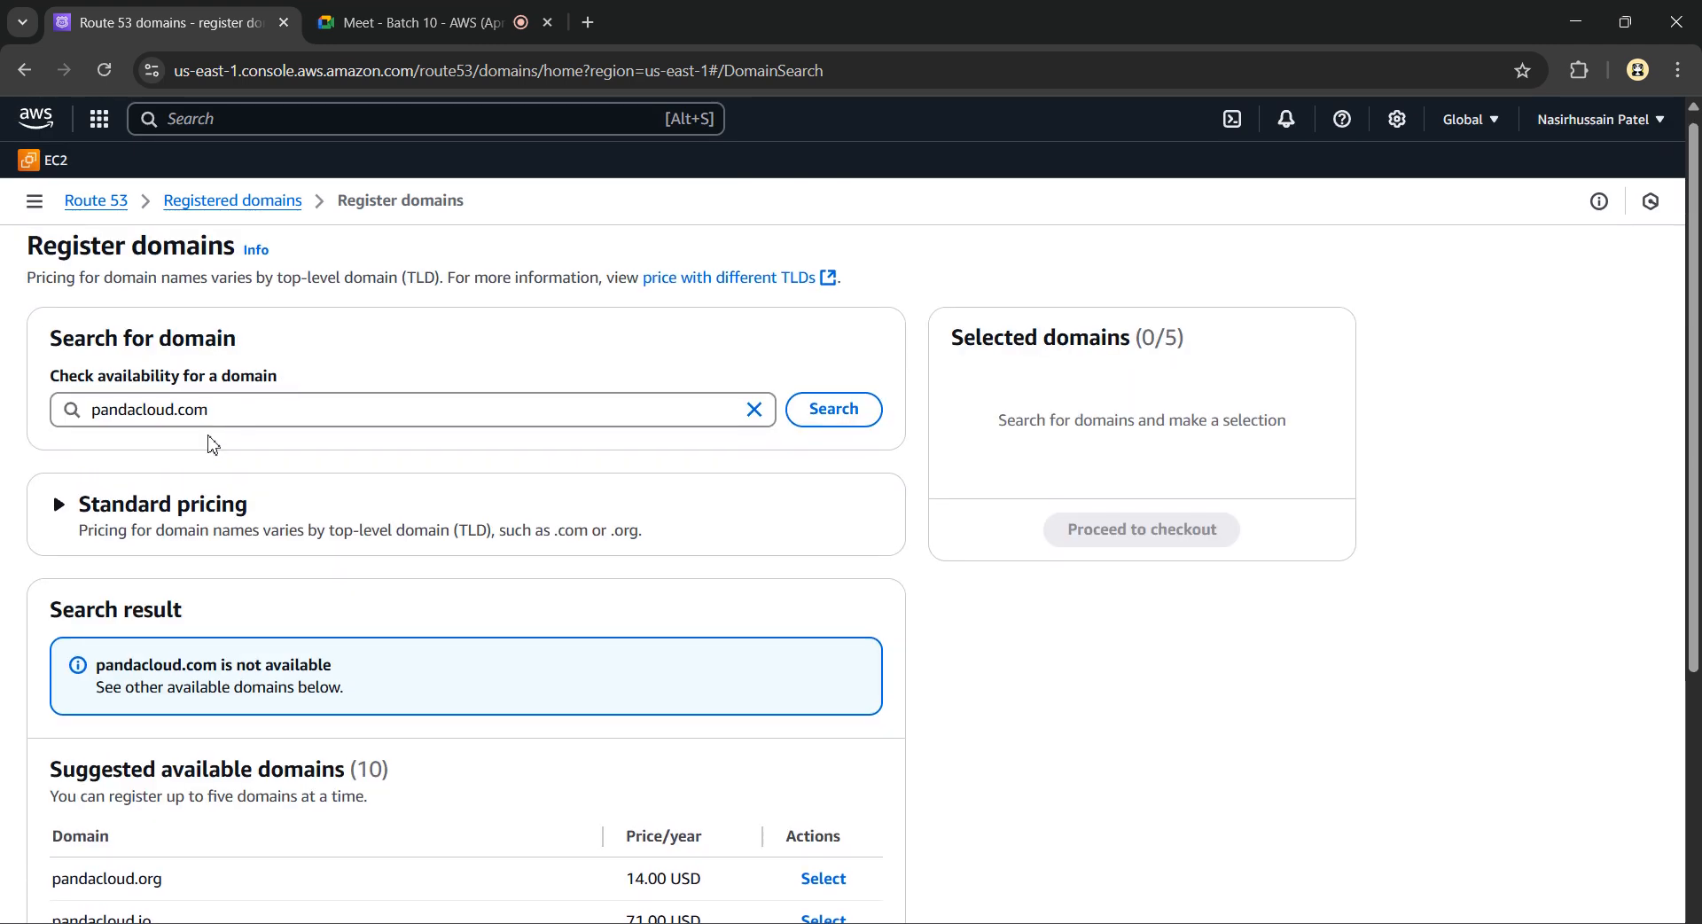
click(243, 400)
key(BackSpace)
key(BackSpace)
key(BackSpace)
Search pandacloud.in and scroll through its 15.00 USD/year result and the ten suggestions
text(in)
key(Return)
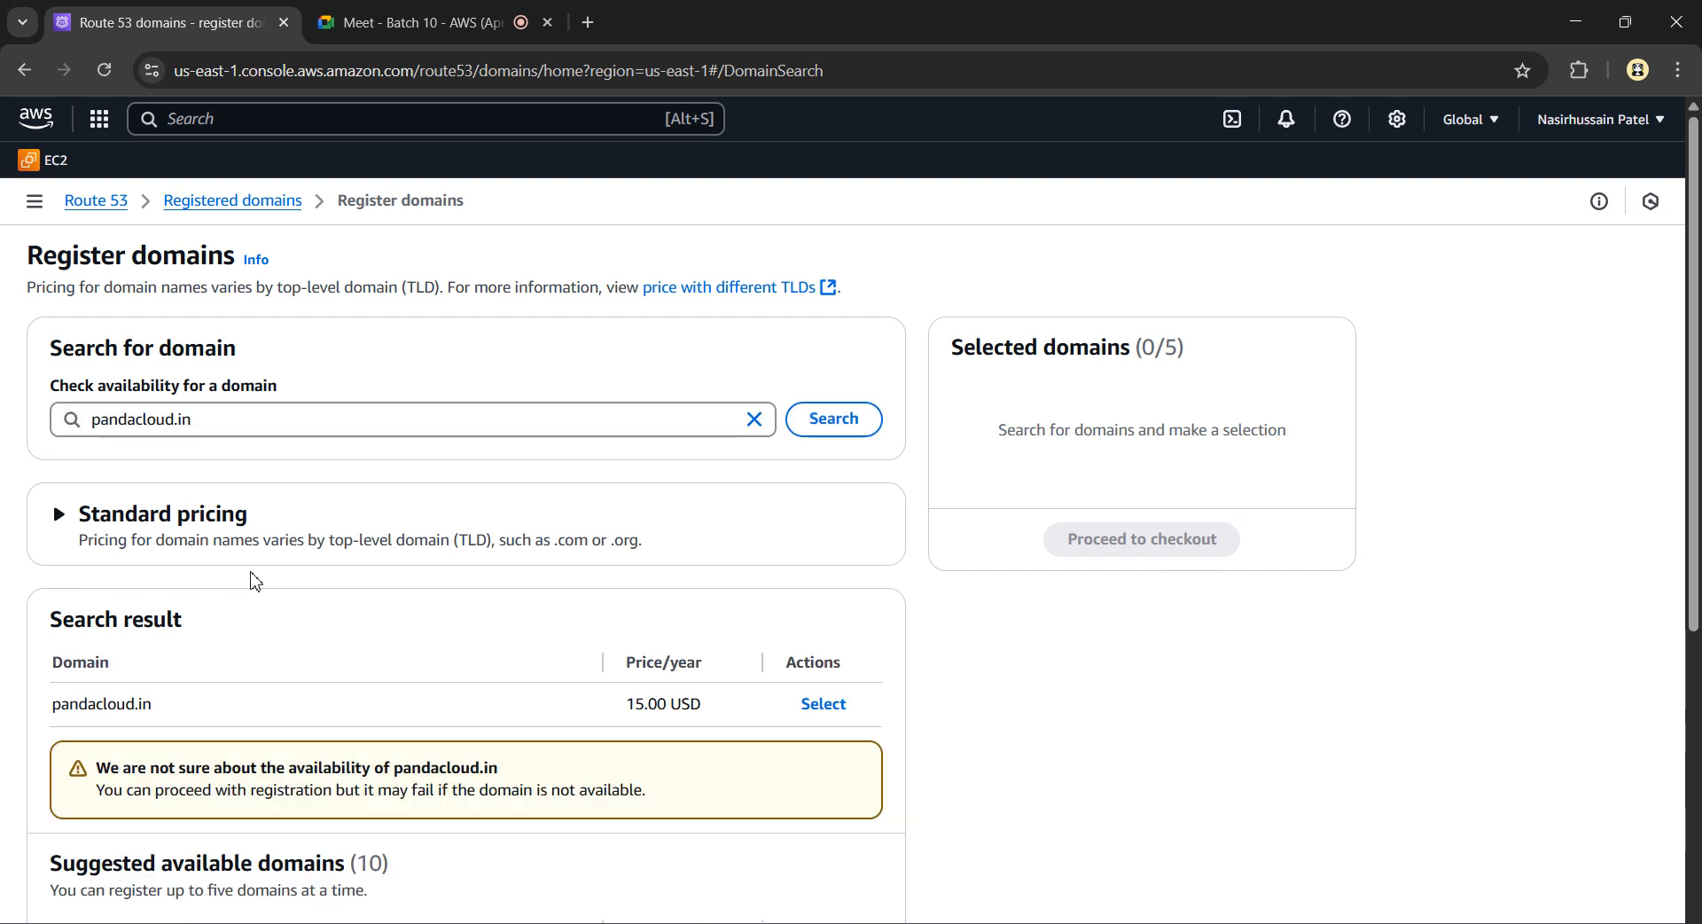
scroll(254, 582, down, 2)
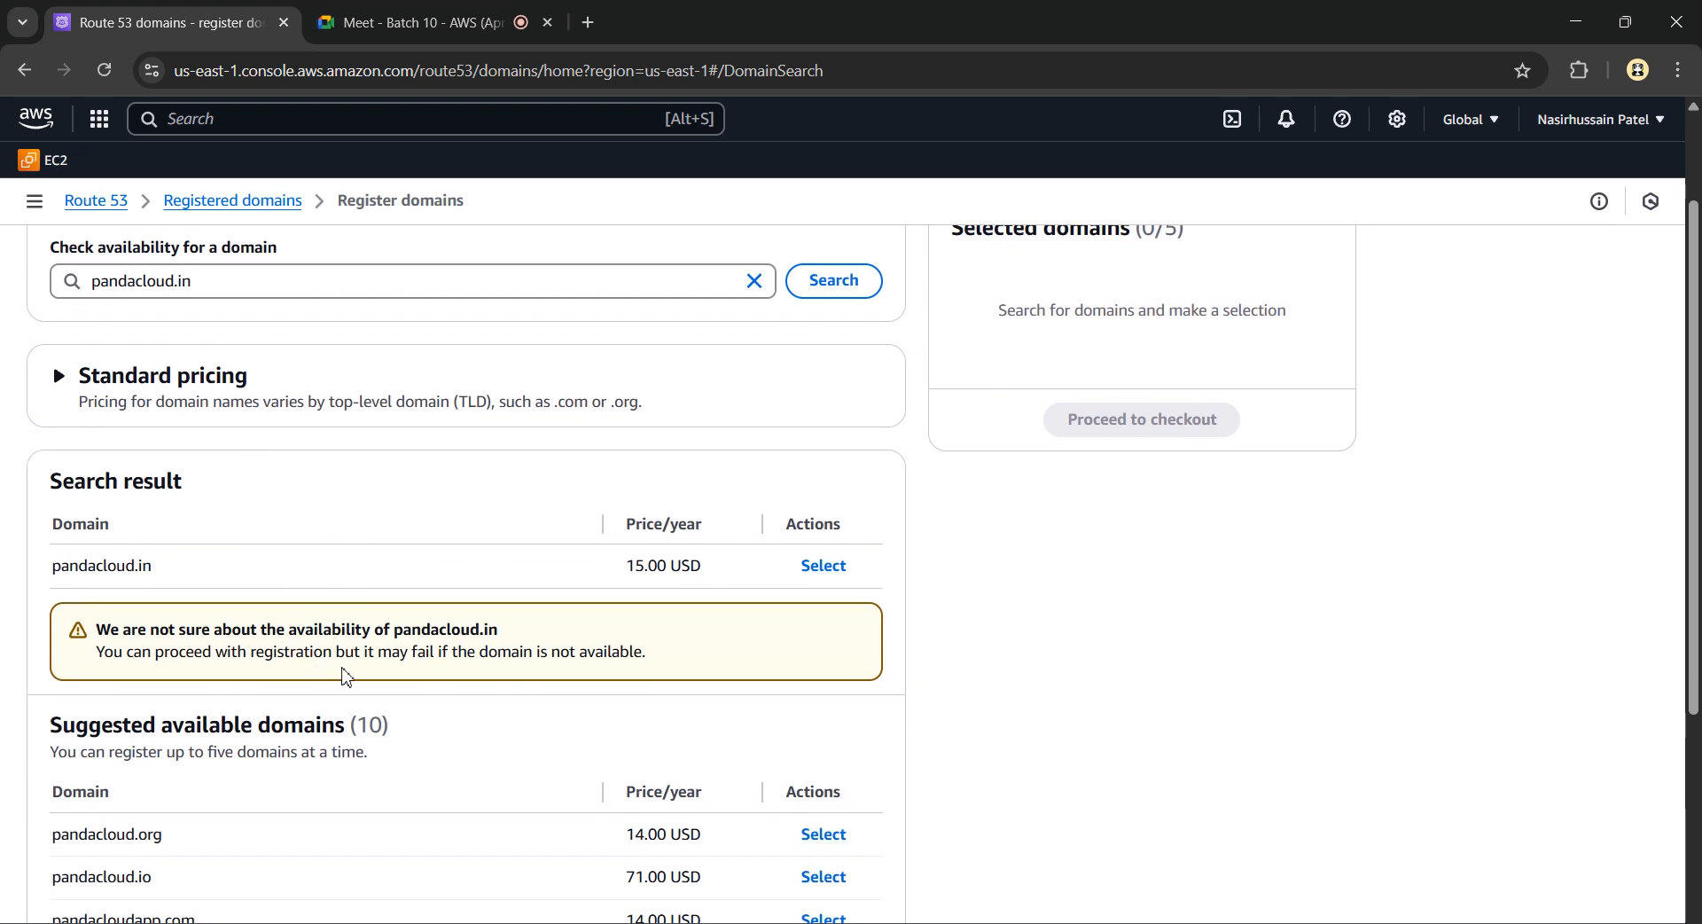
key(ctrl+plus)
key(ctrl+plus)
key(ctrl+plus)
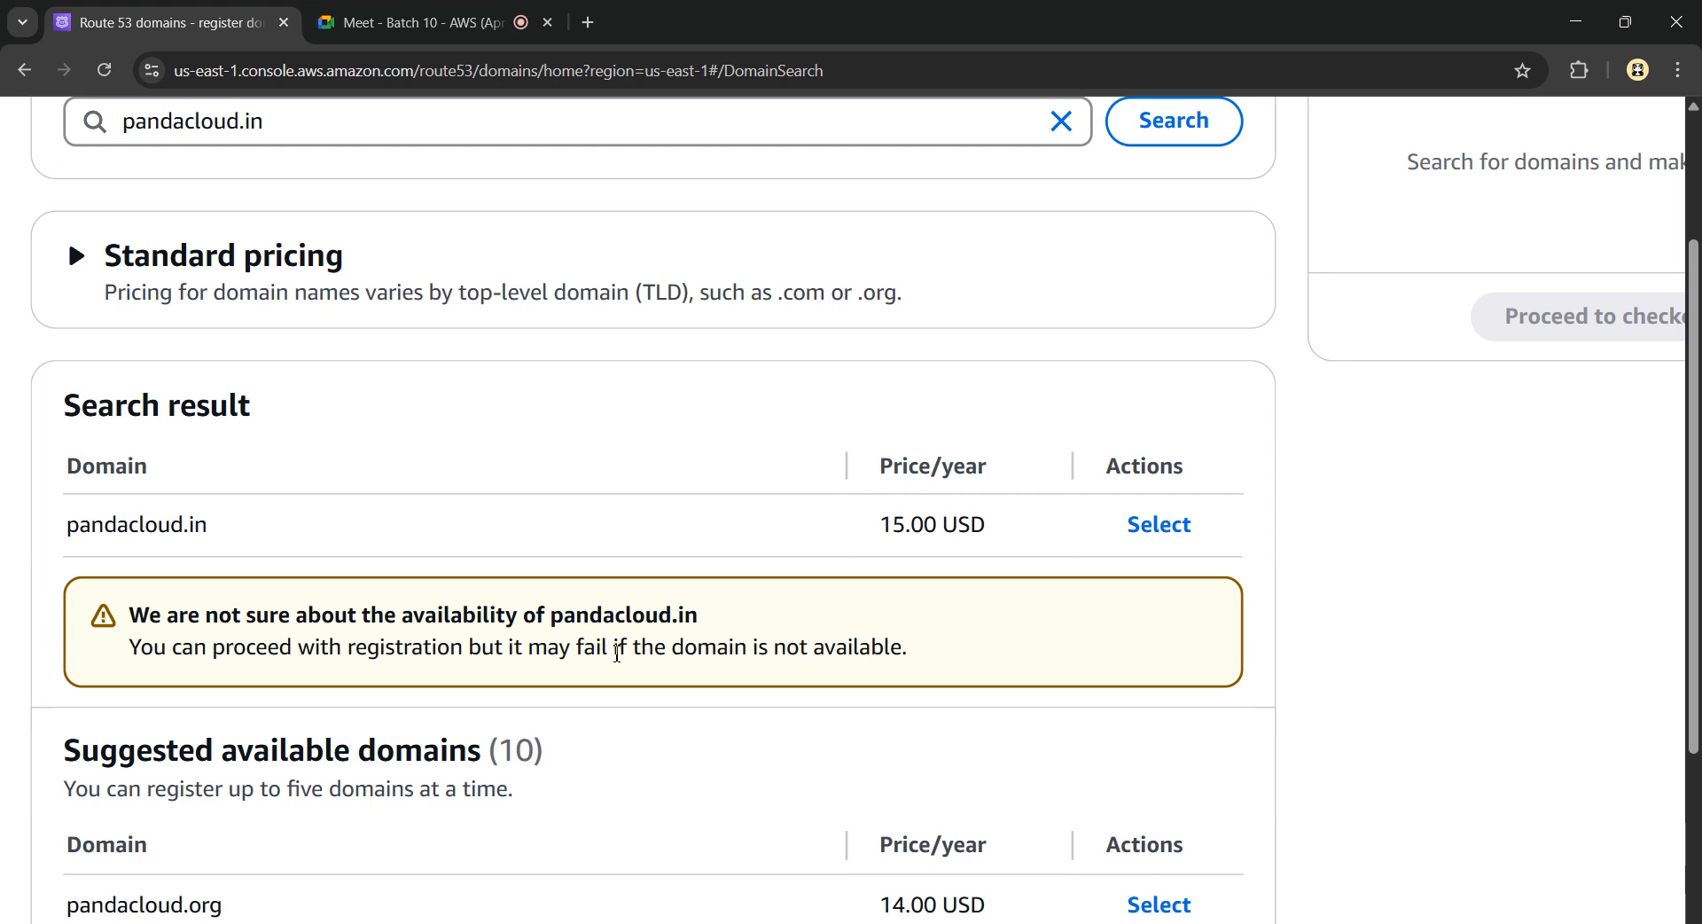
key(ctrl+minus)
key(ctrl+minus)
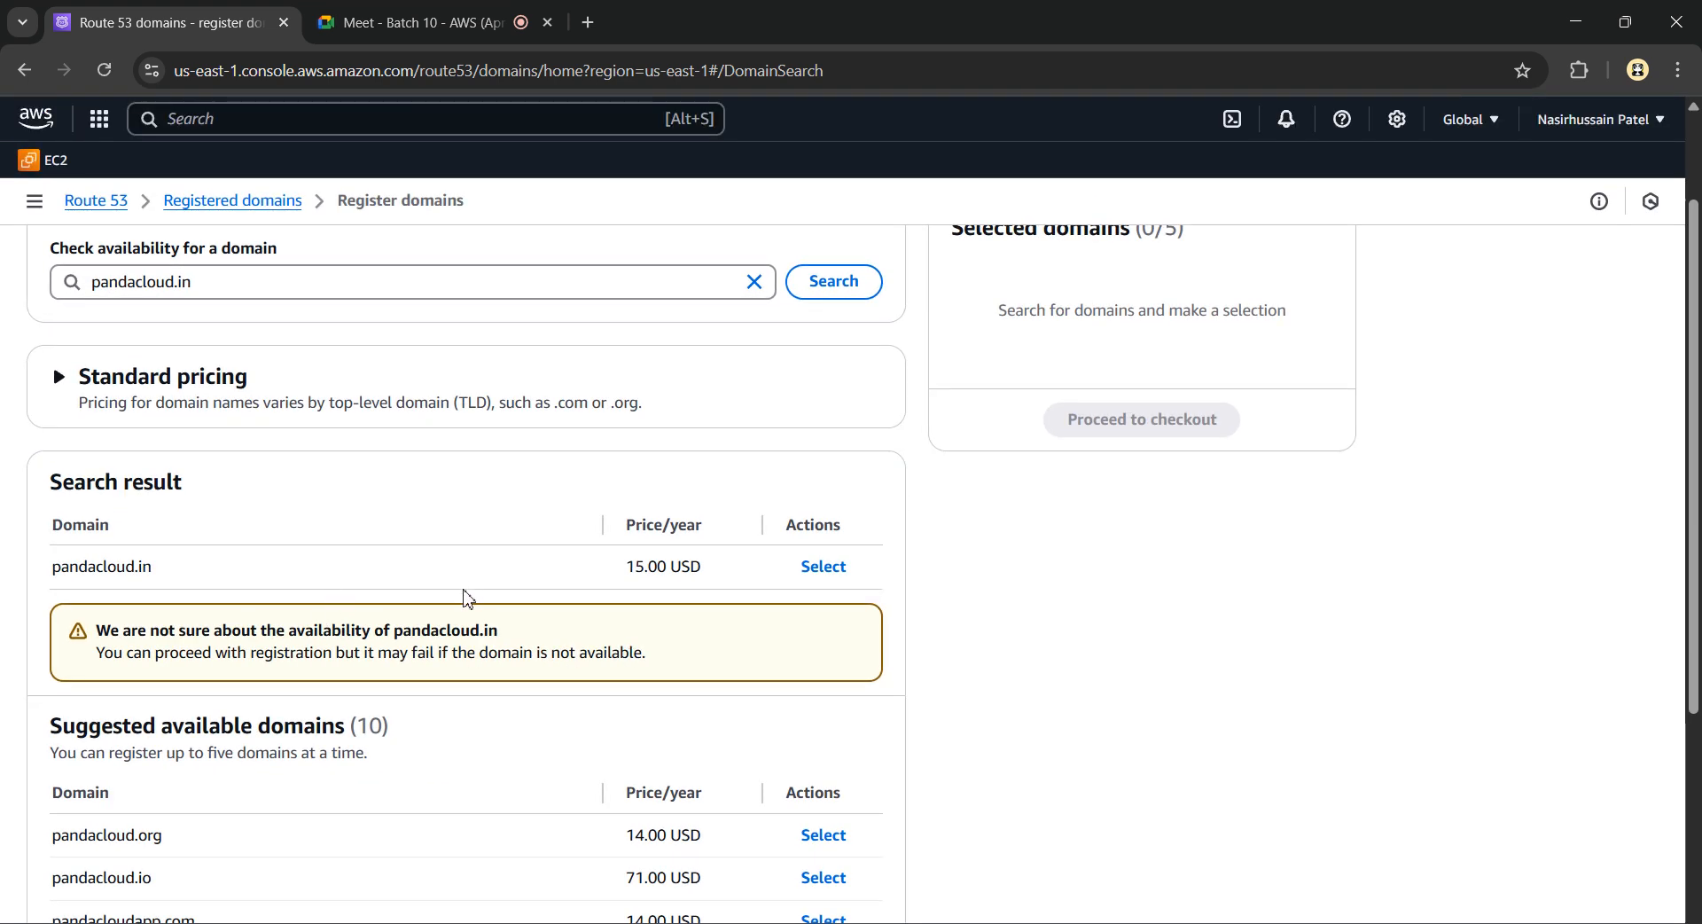
scroll(288, 599, down, 3)
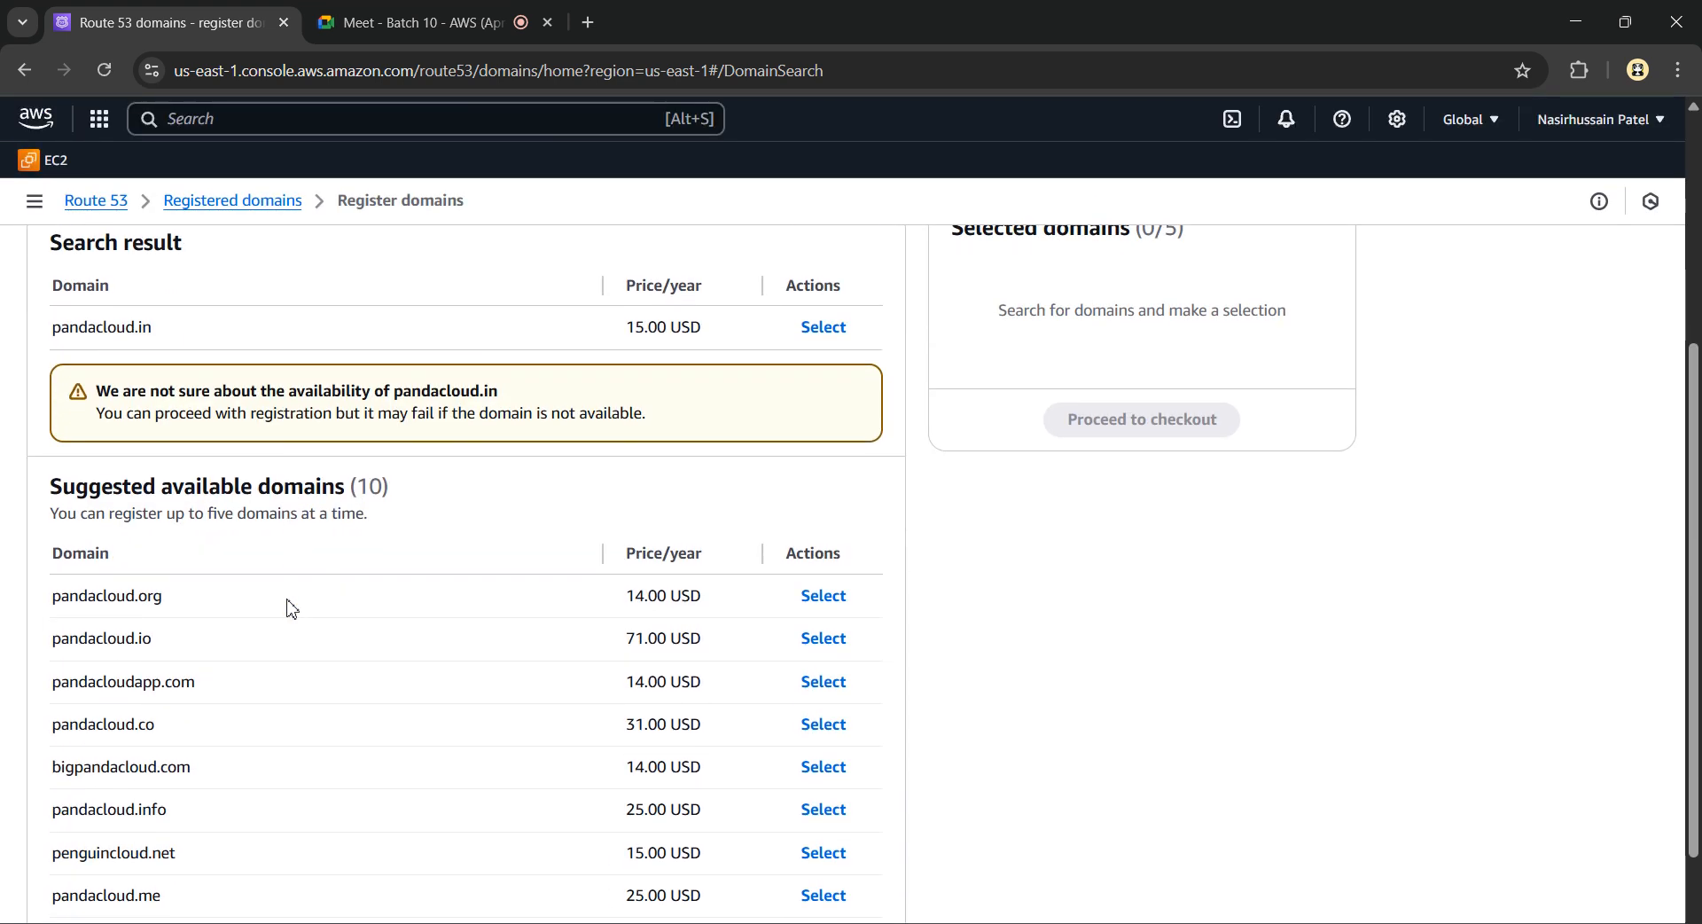
scroll(288, 607, down, 2)
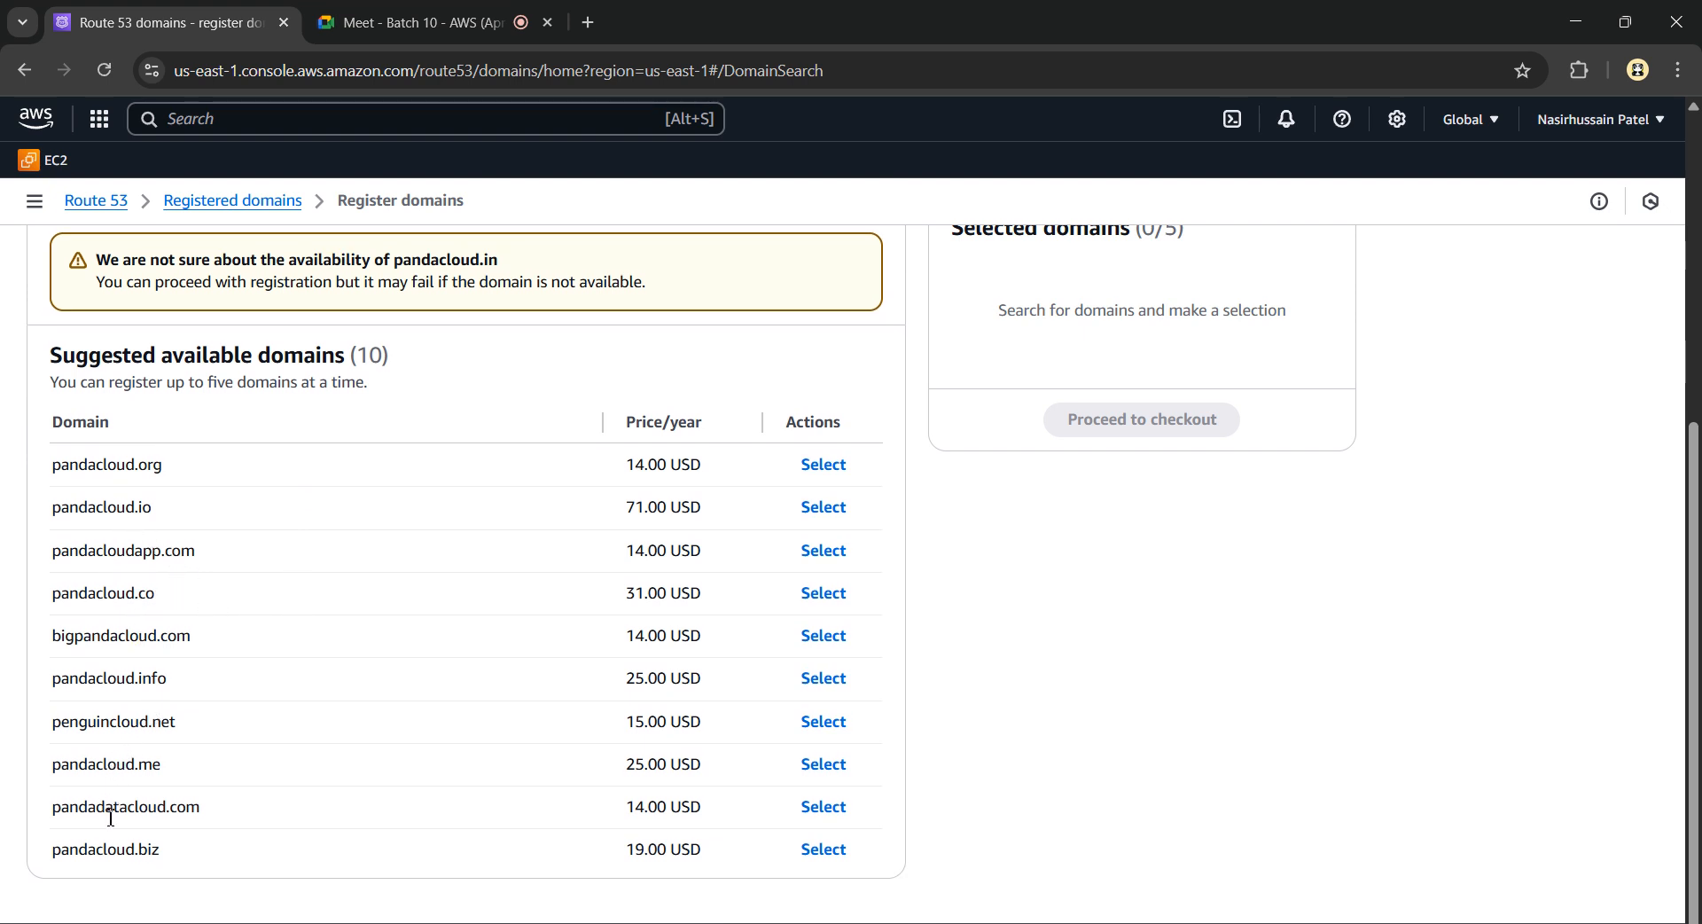
scroll(373, 518, up, 4)
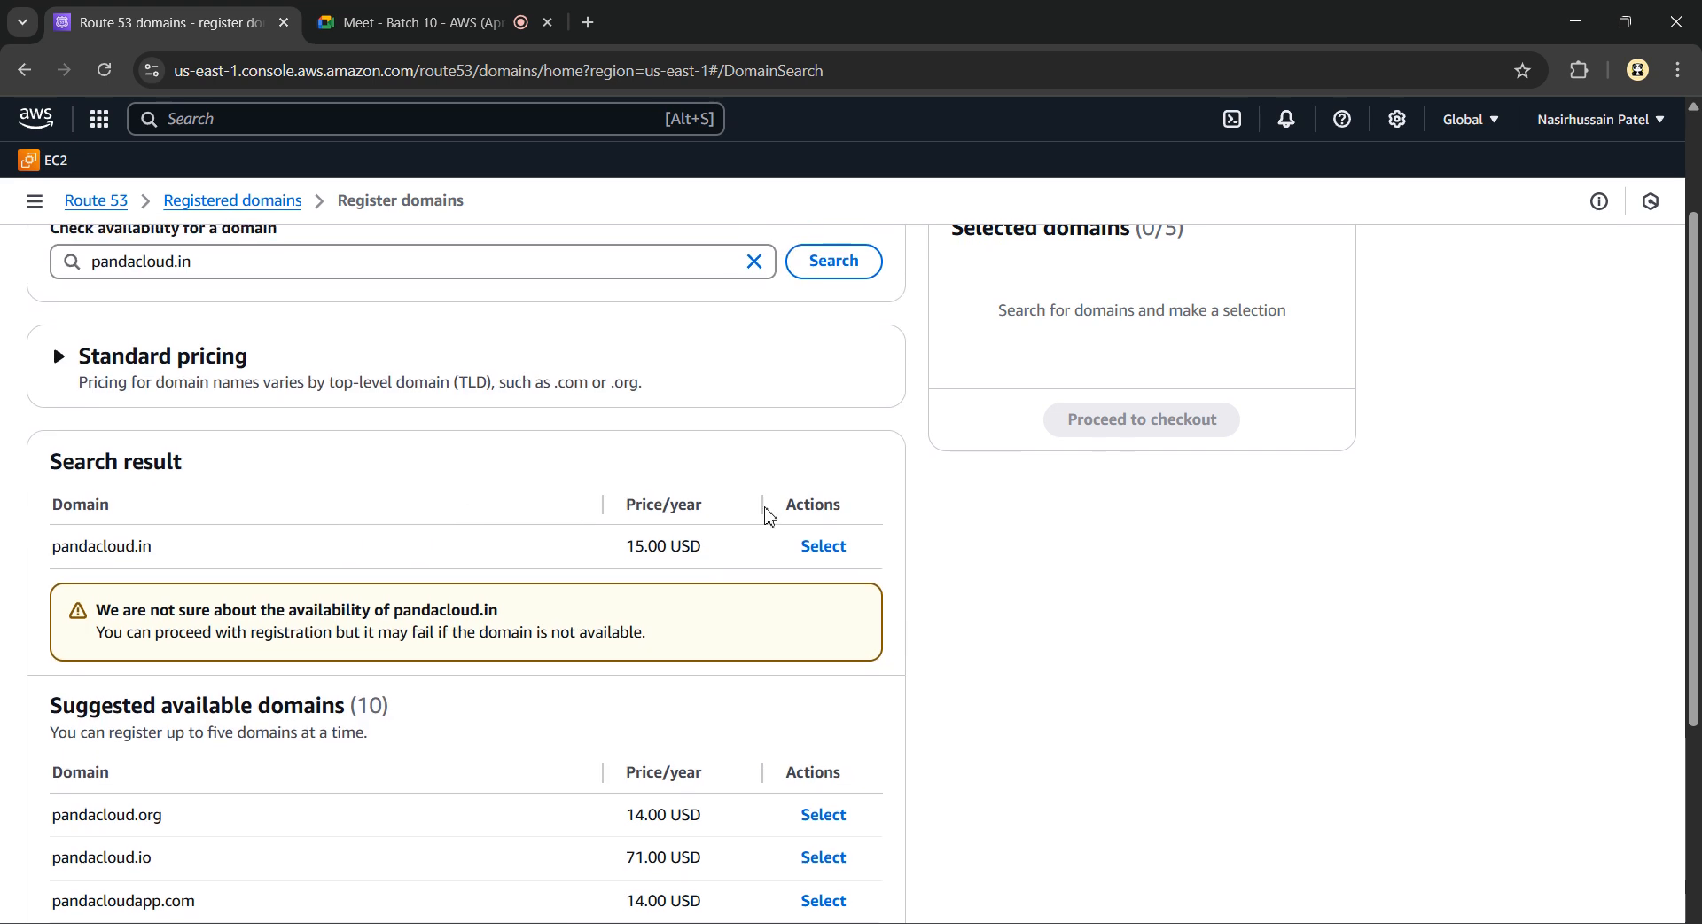
scroll(772, 514, up, 2)
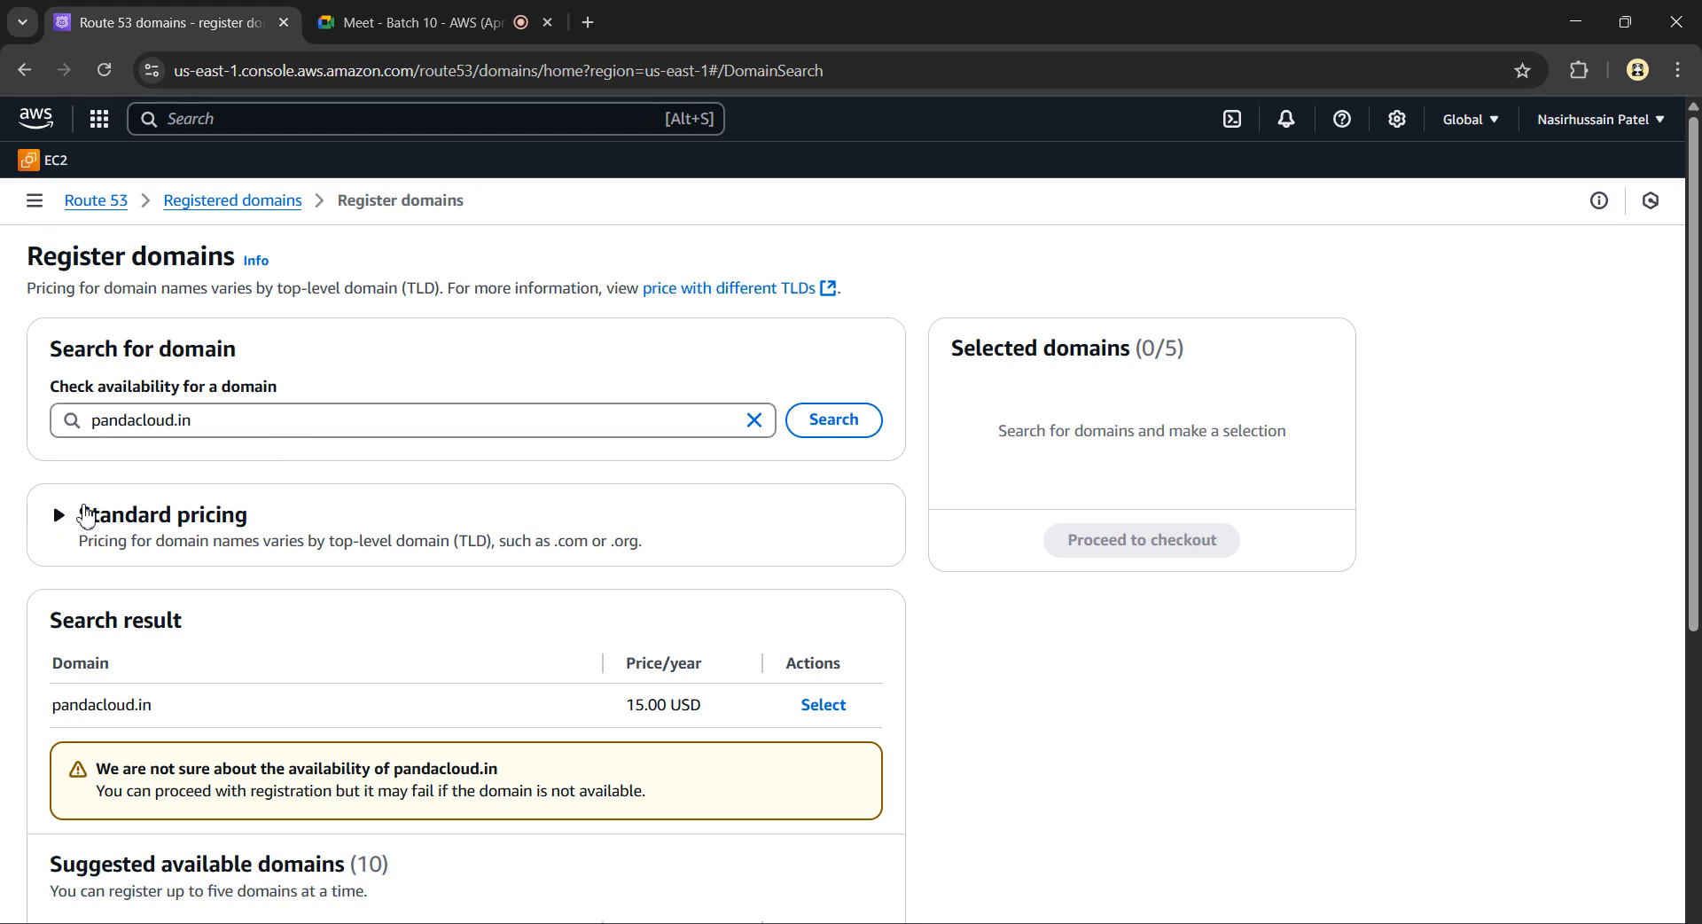
Expand Standard pricing and filter the TLD list to 'click'
click(59, 532)
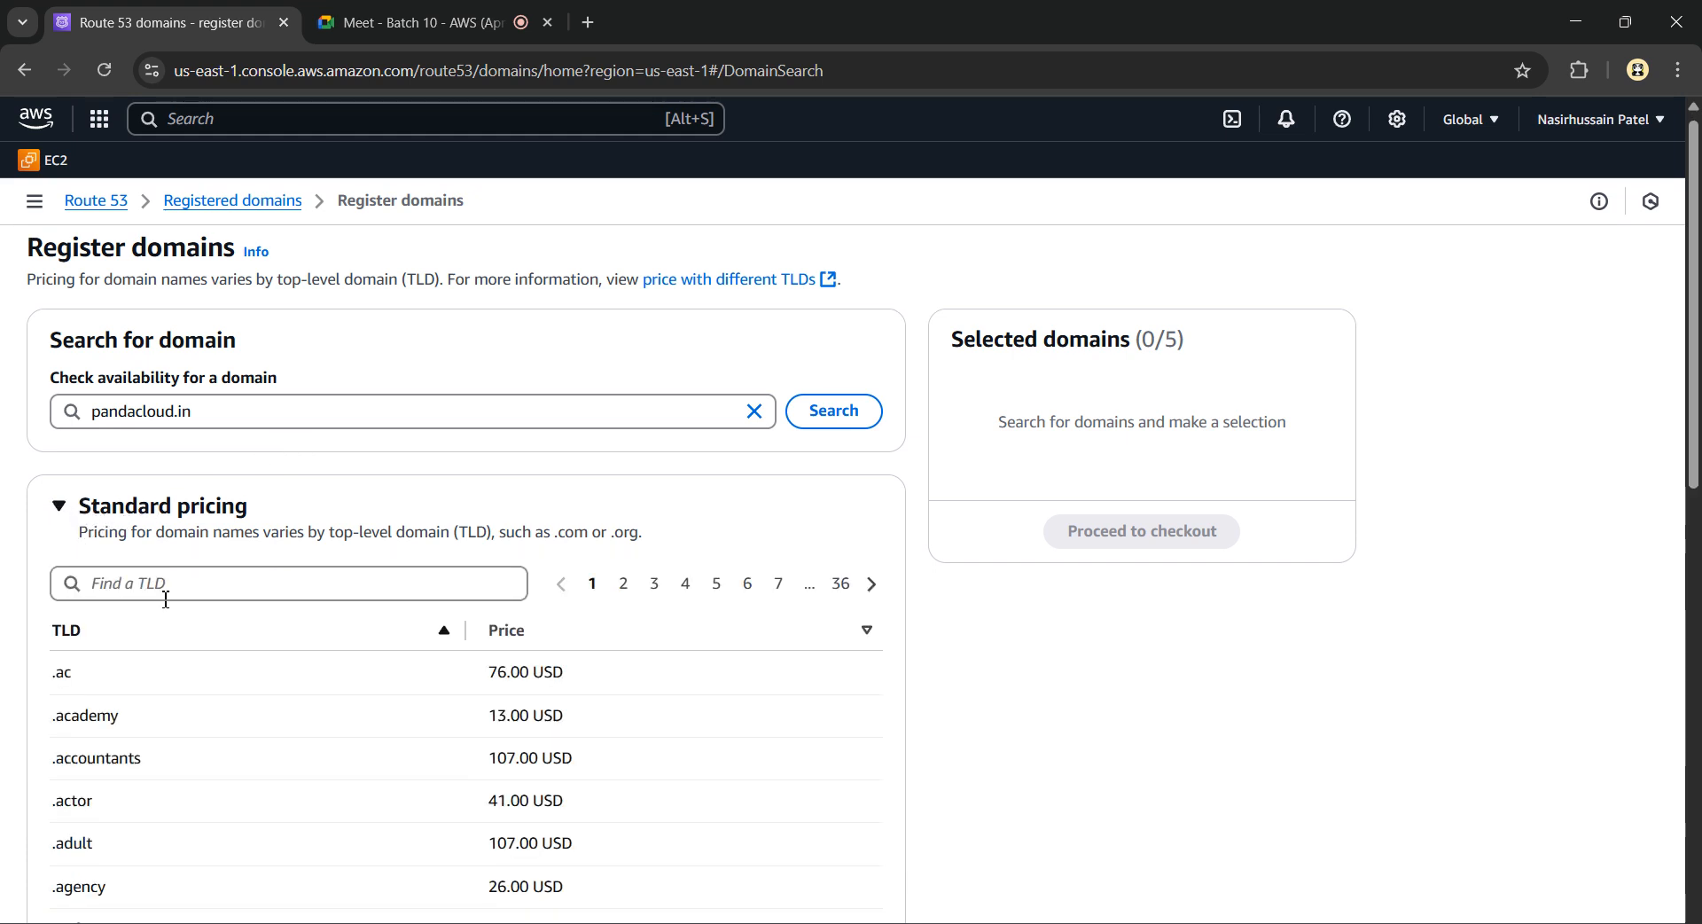
scroll(178, 581, down, 2)
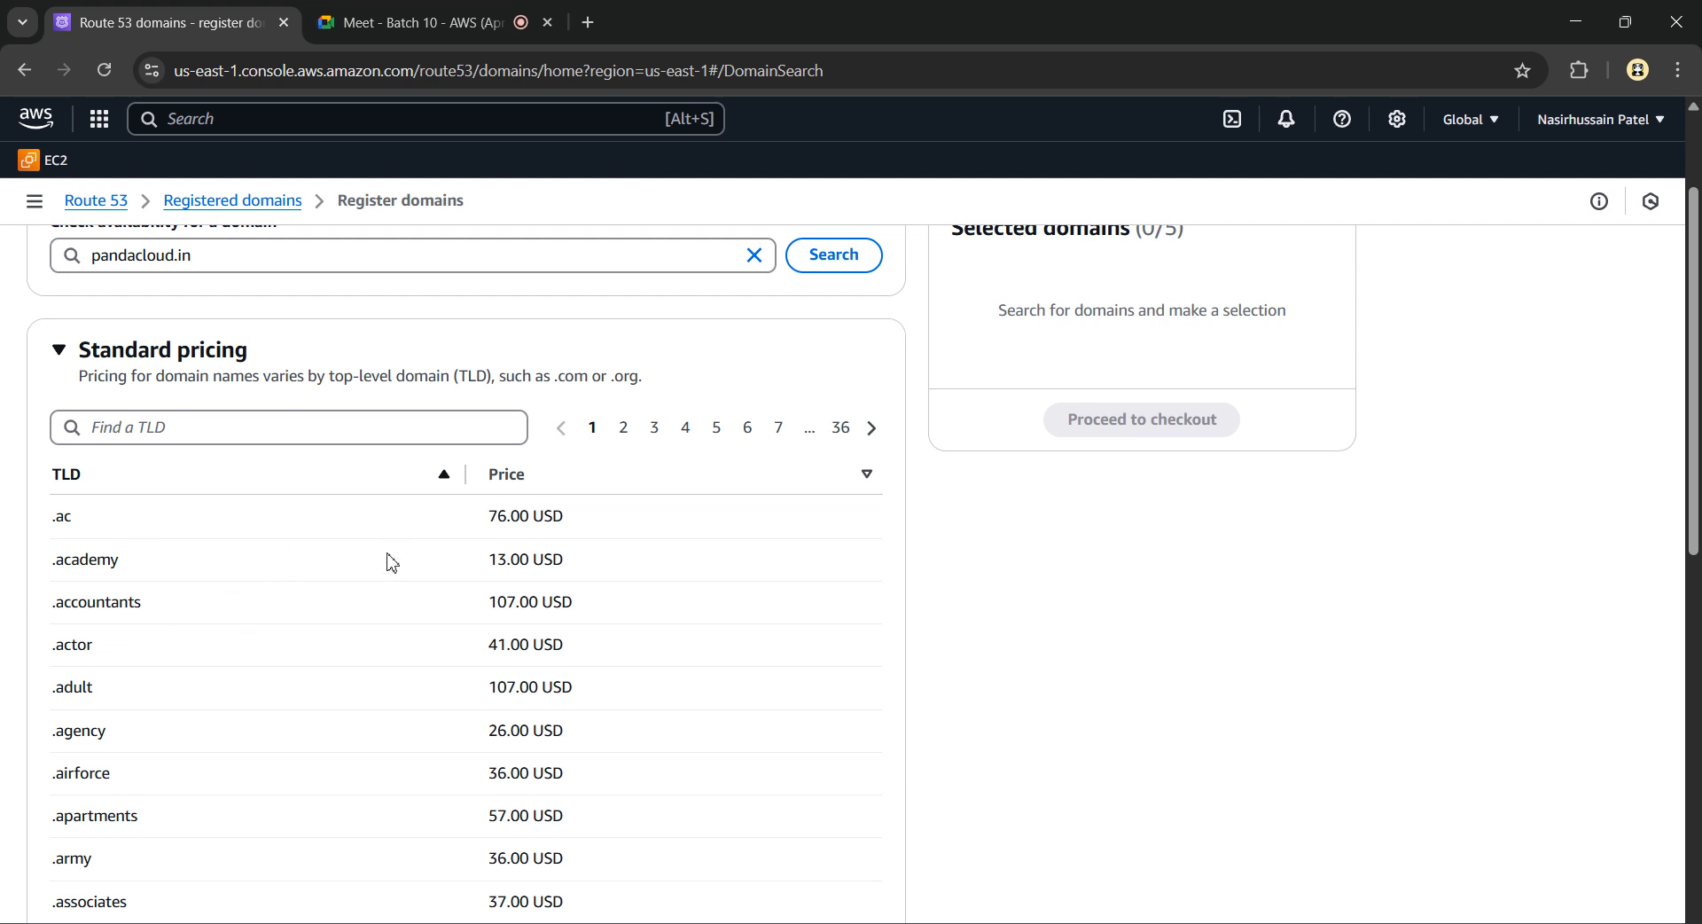
click(178, 429)
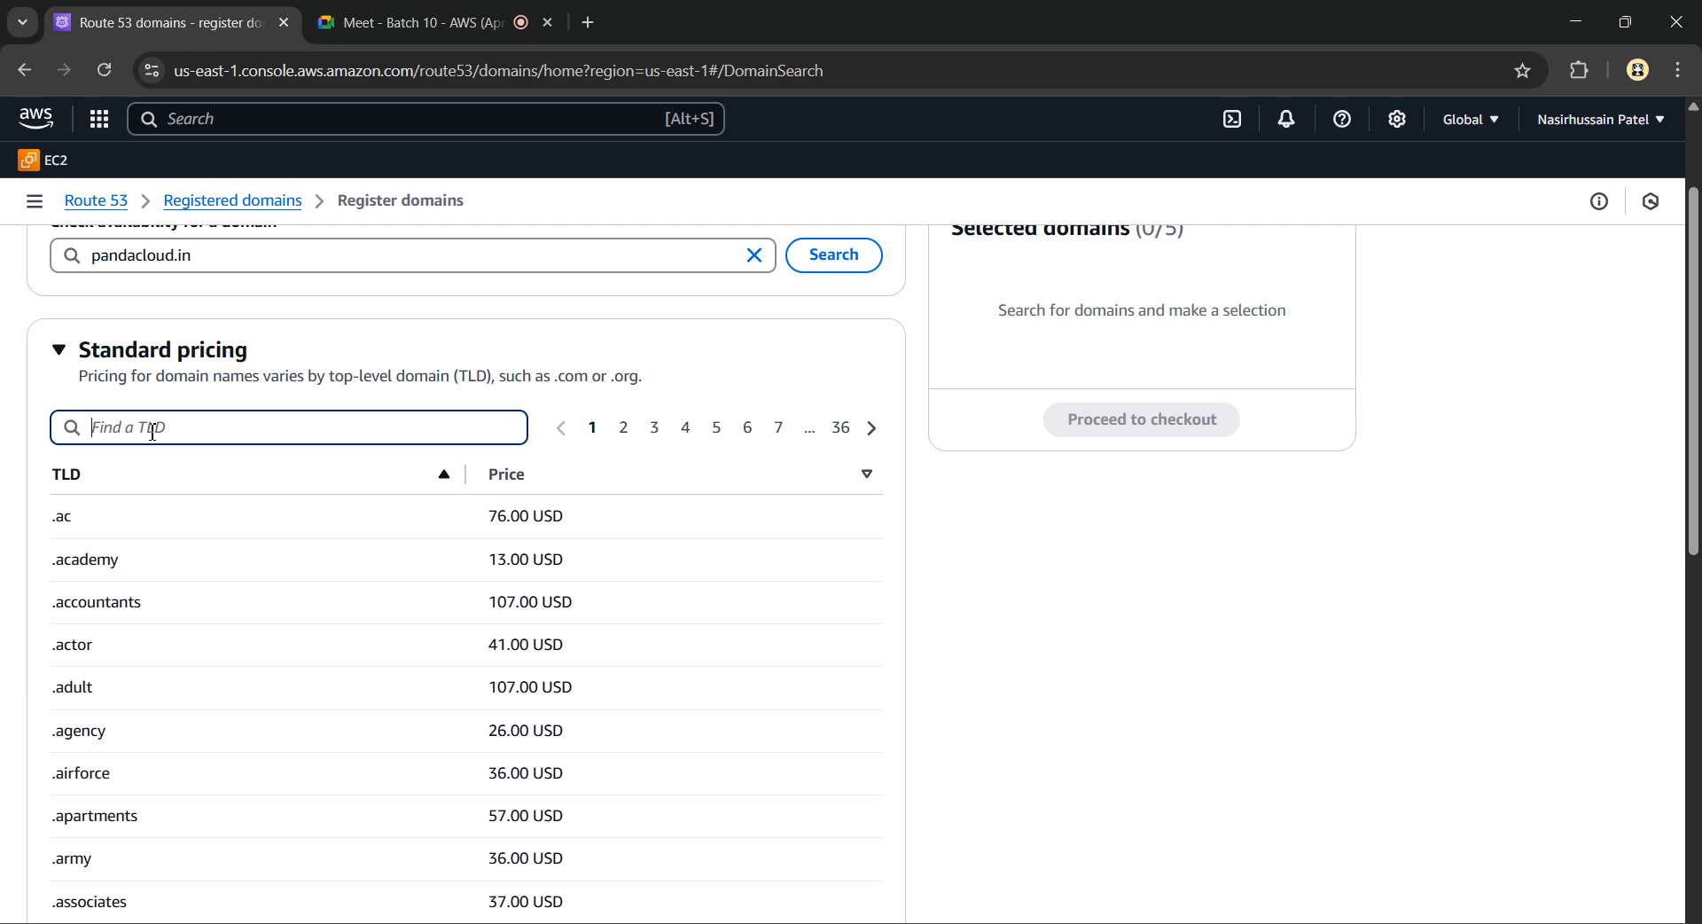
text(clcik)
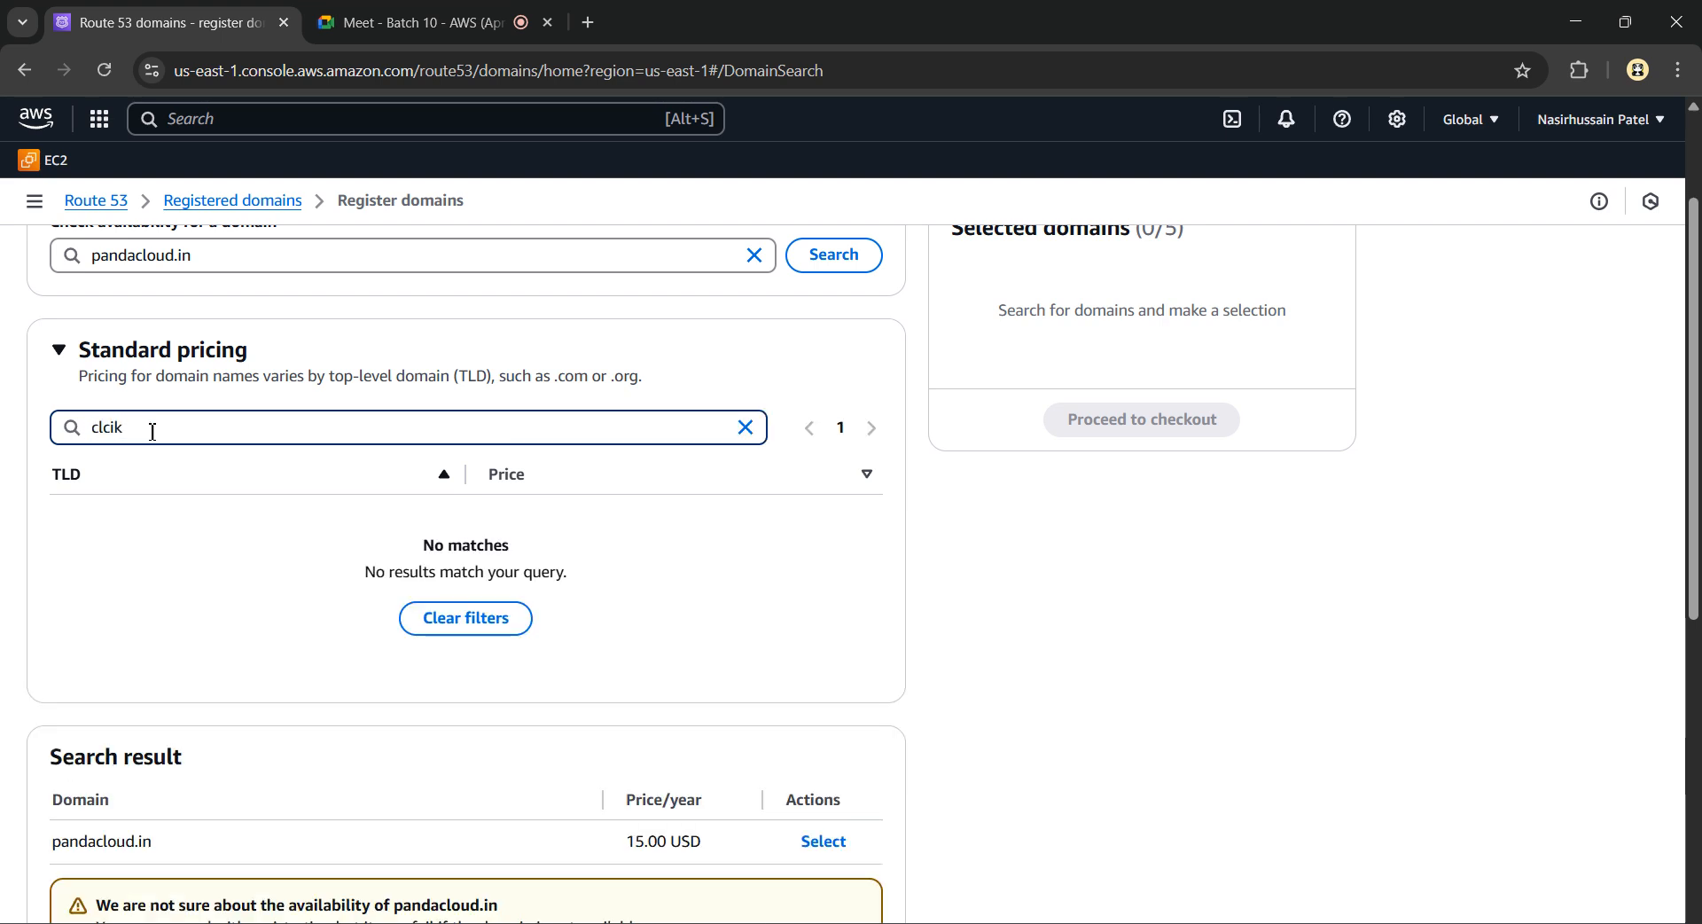
key(BackSpace)
key(BackSpace)
key(BackSpace)
text(ick)
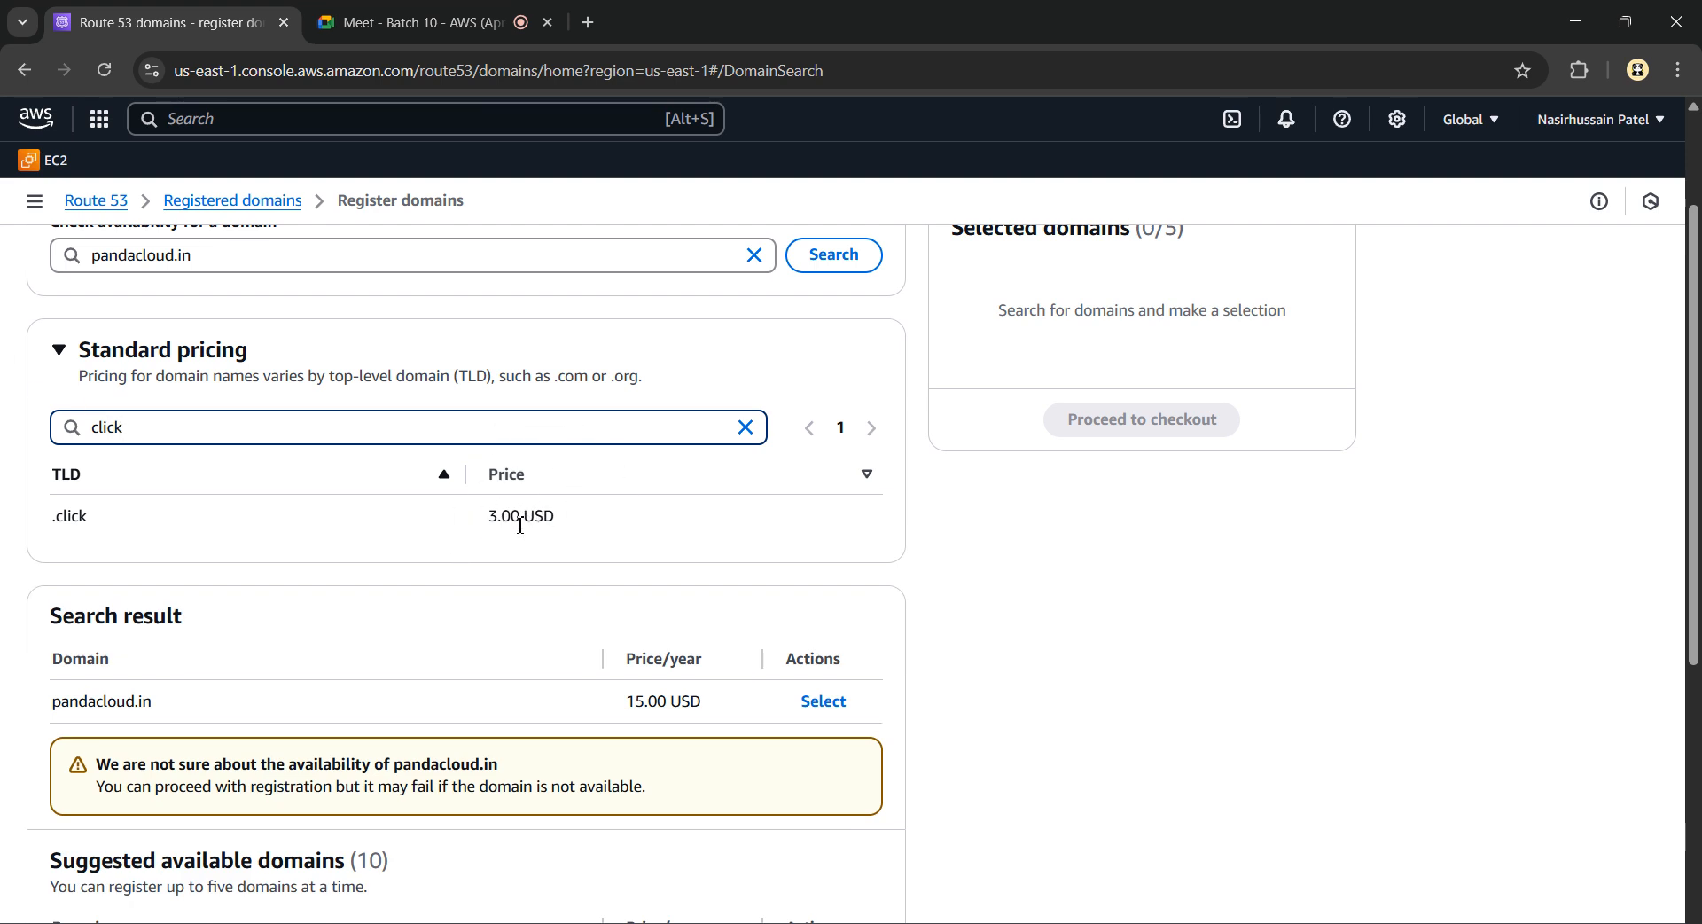
Highlight the .click TLD name and its 3.00 USD price
scroll(395, 423, up, 2)
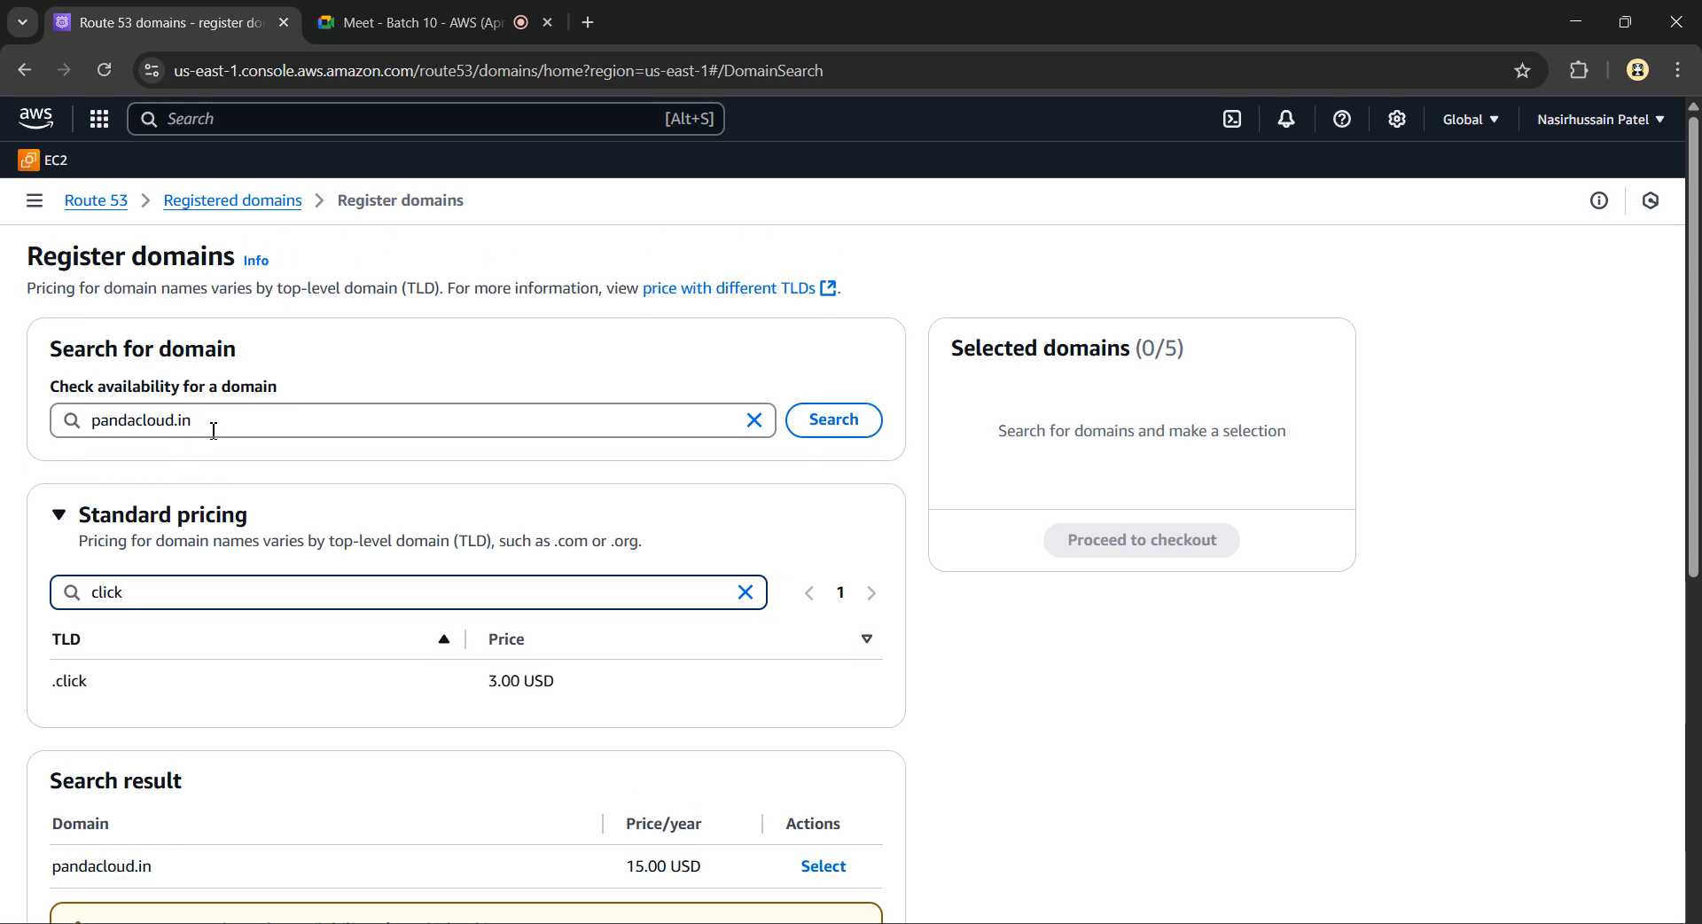
scroll(515, 689, up, 2)
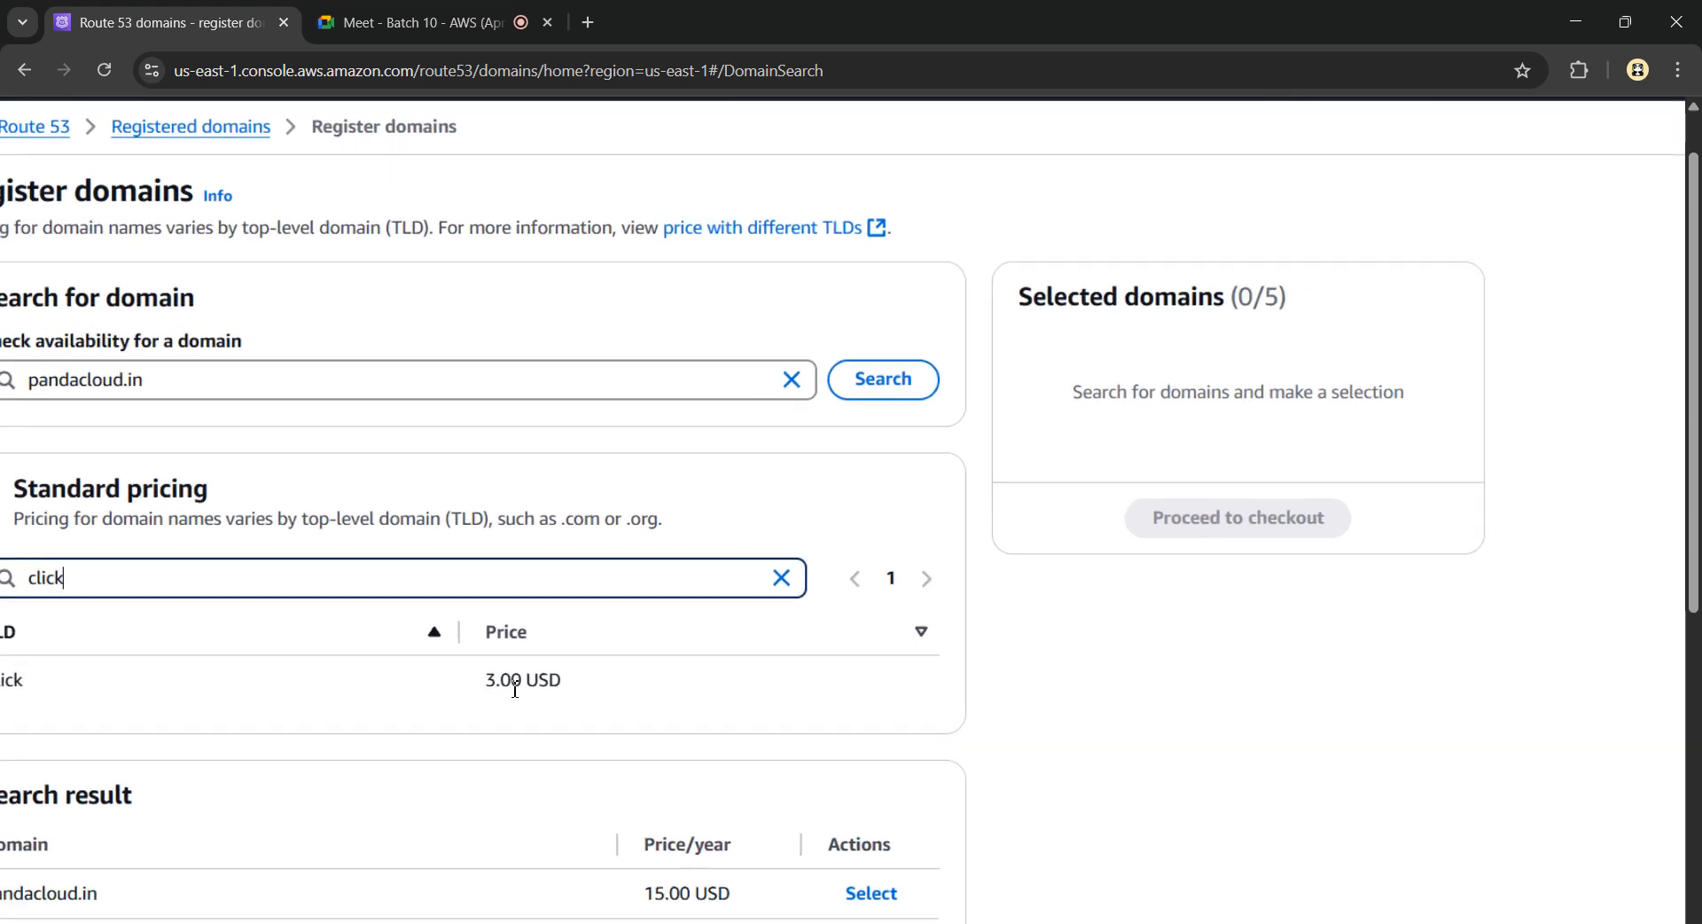
scroll(515, 689, down, 2)
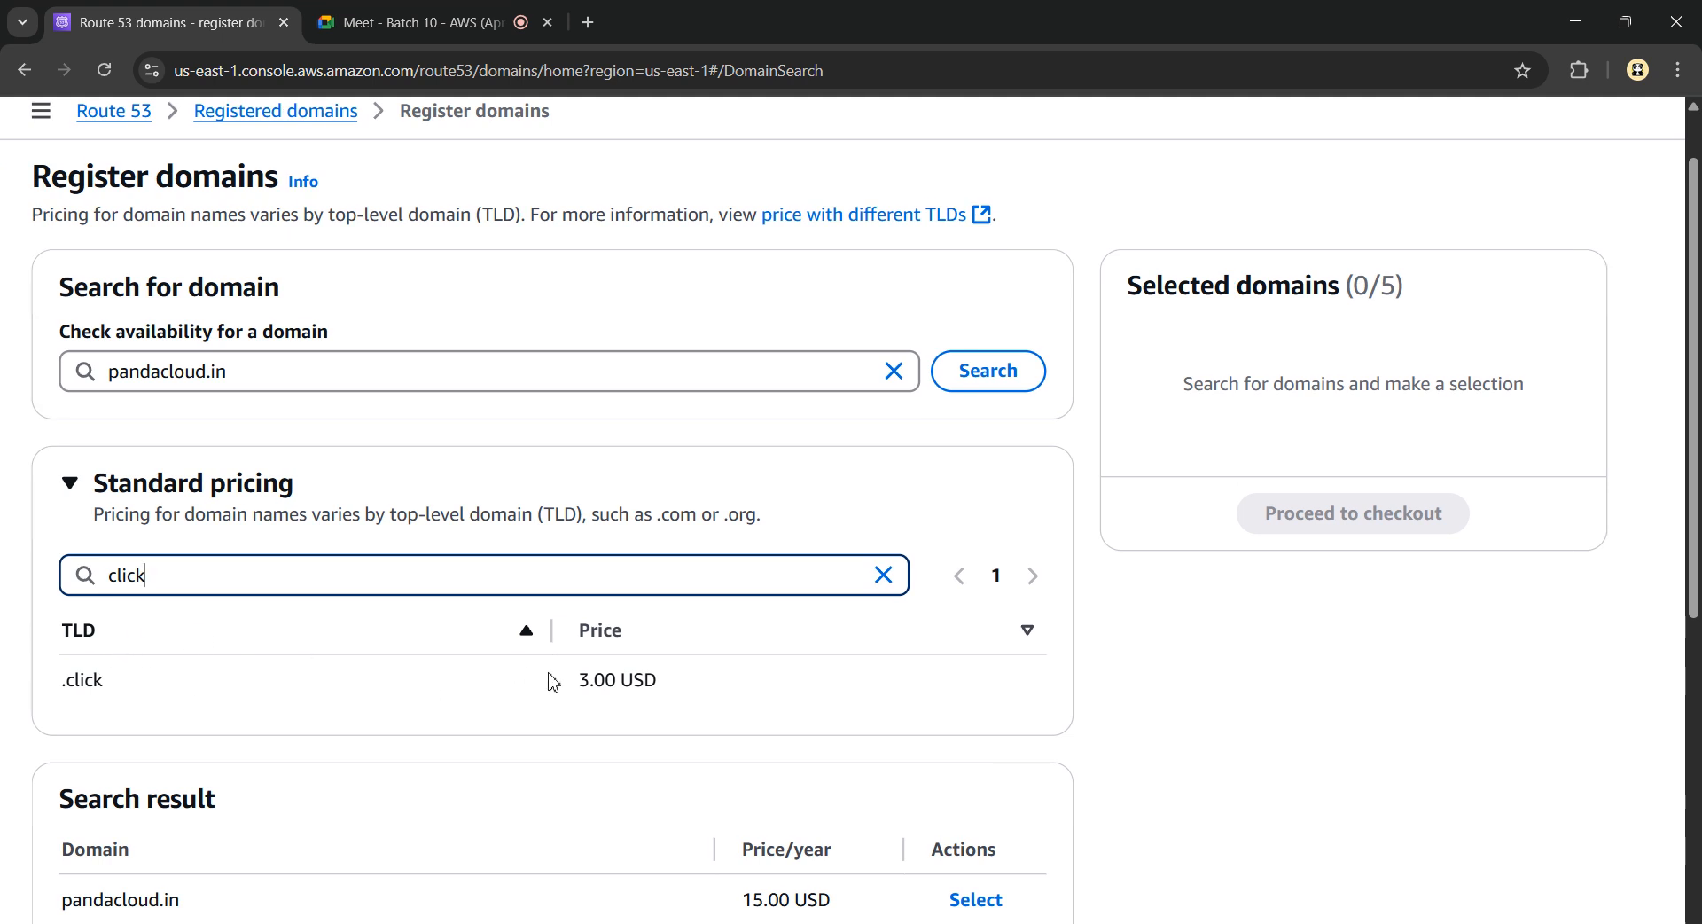
drag(665, 695, 575, 701)
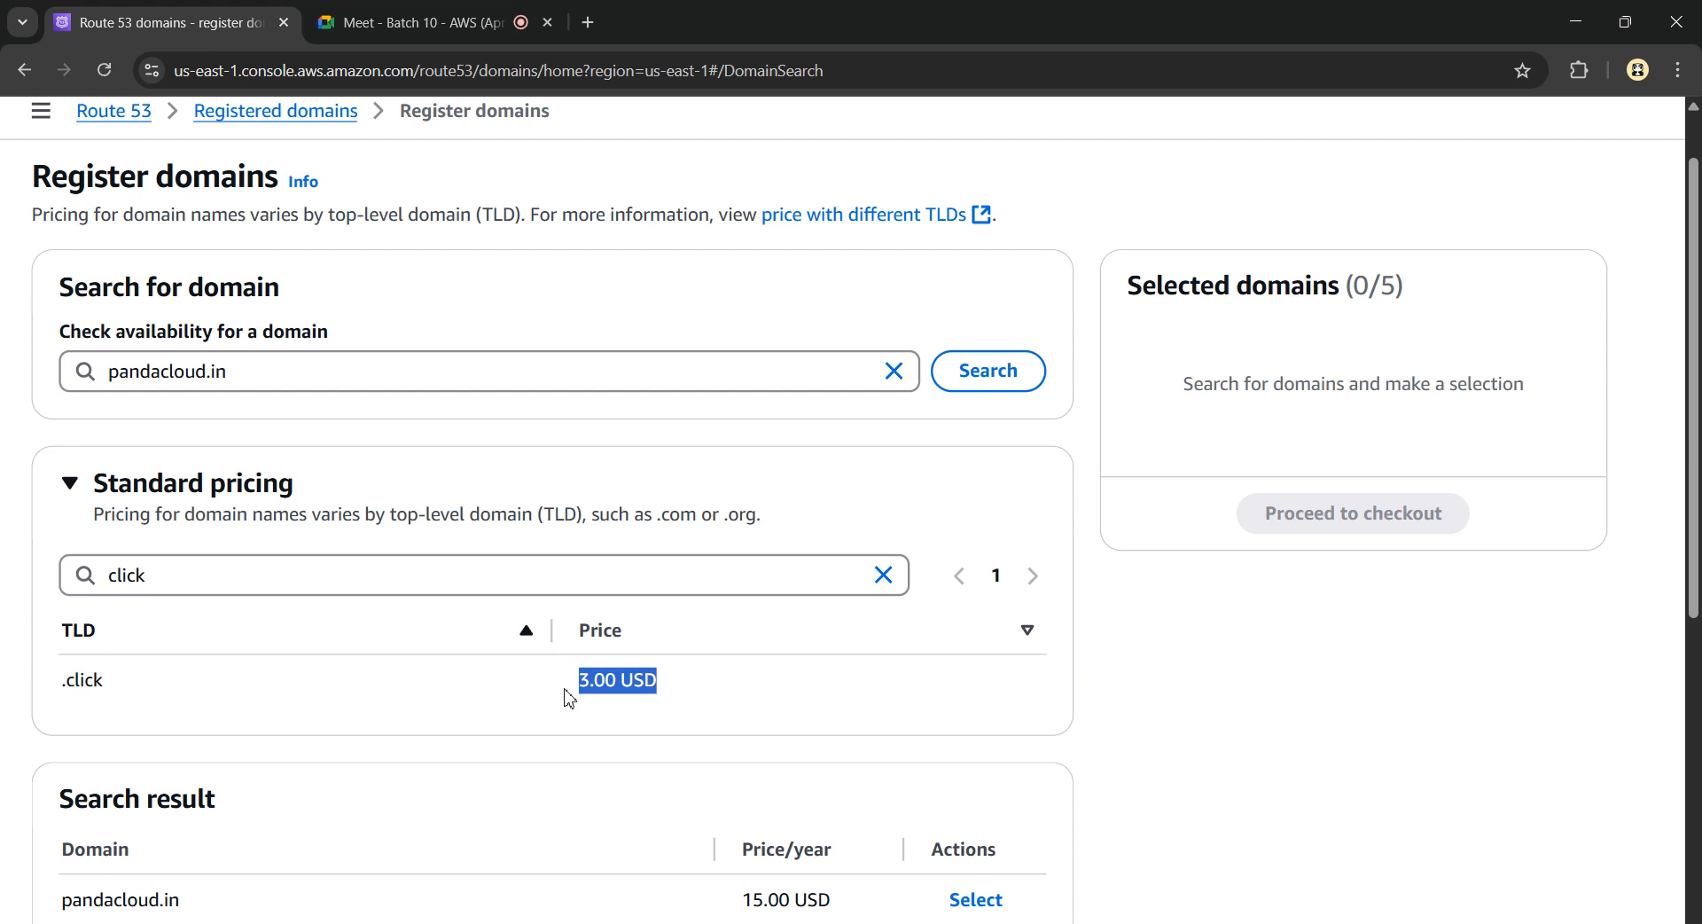
drag(60, 687, 145, 699)
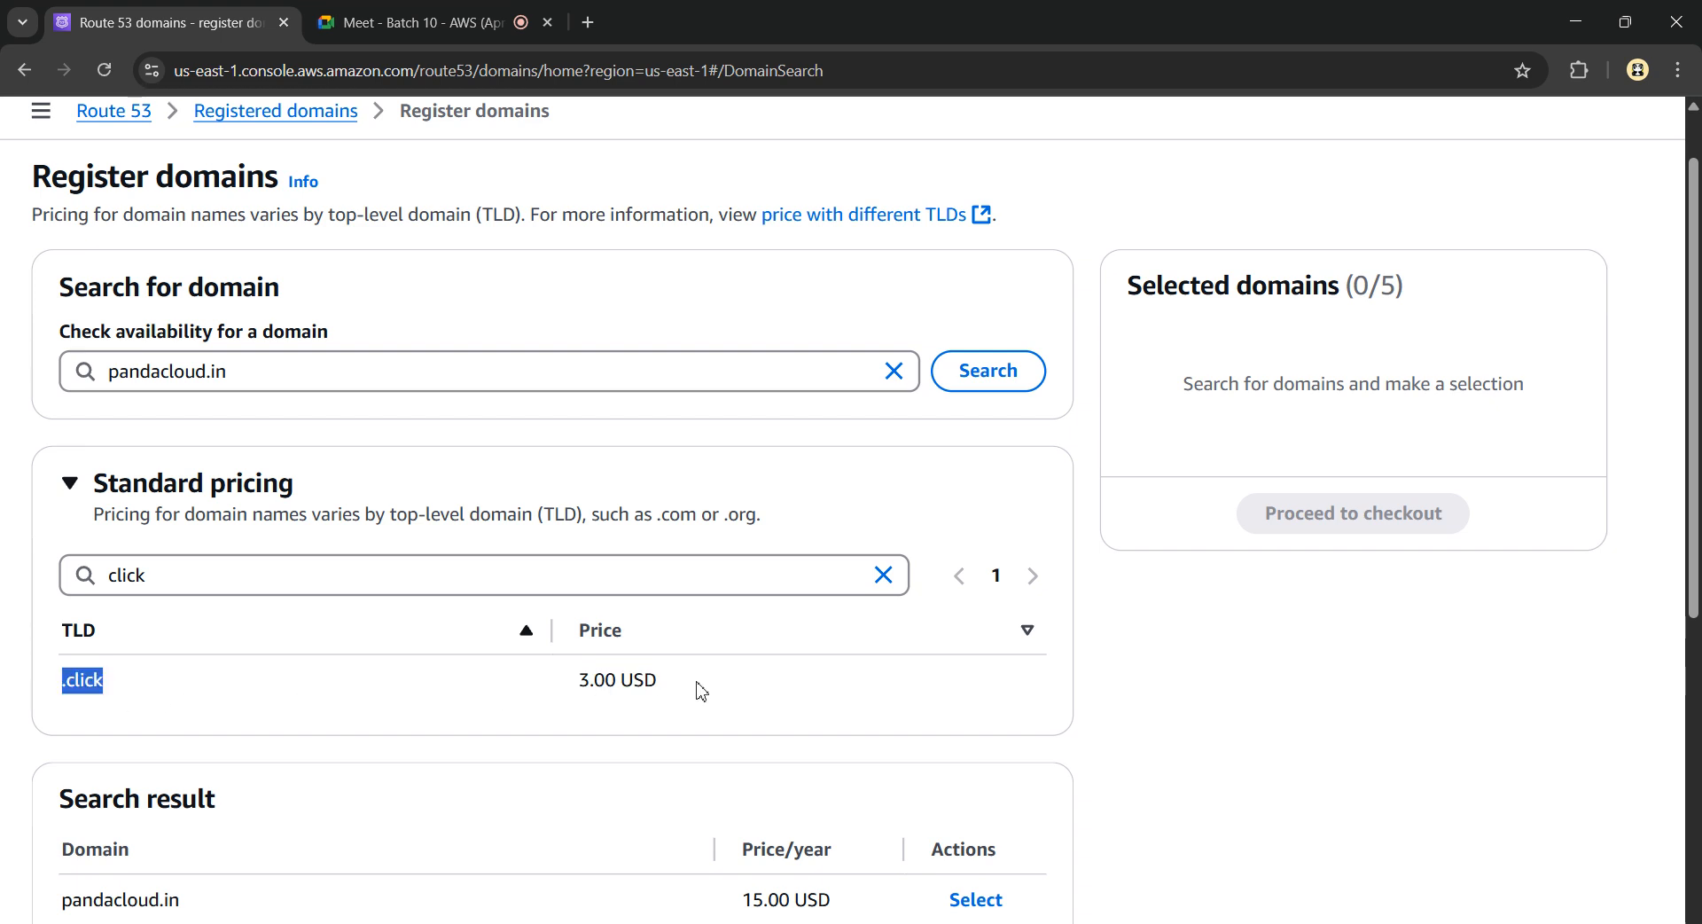
drag(701, 691, 572, 695)
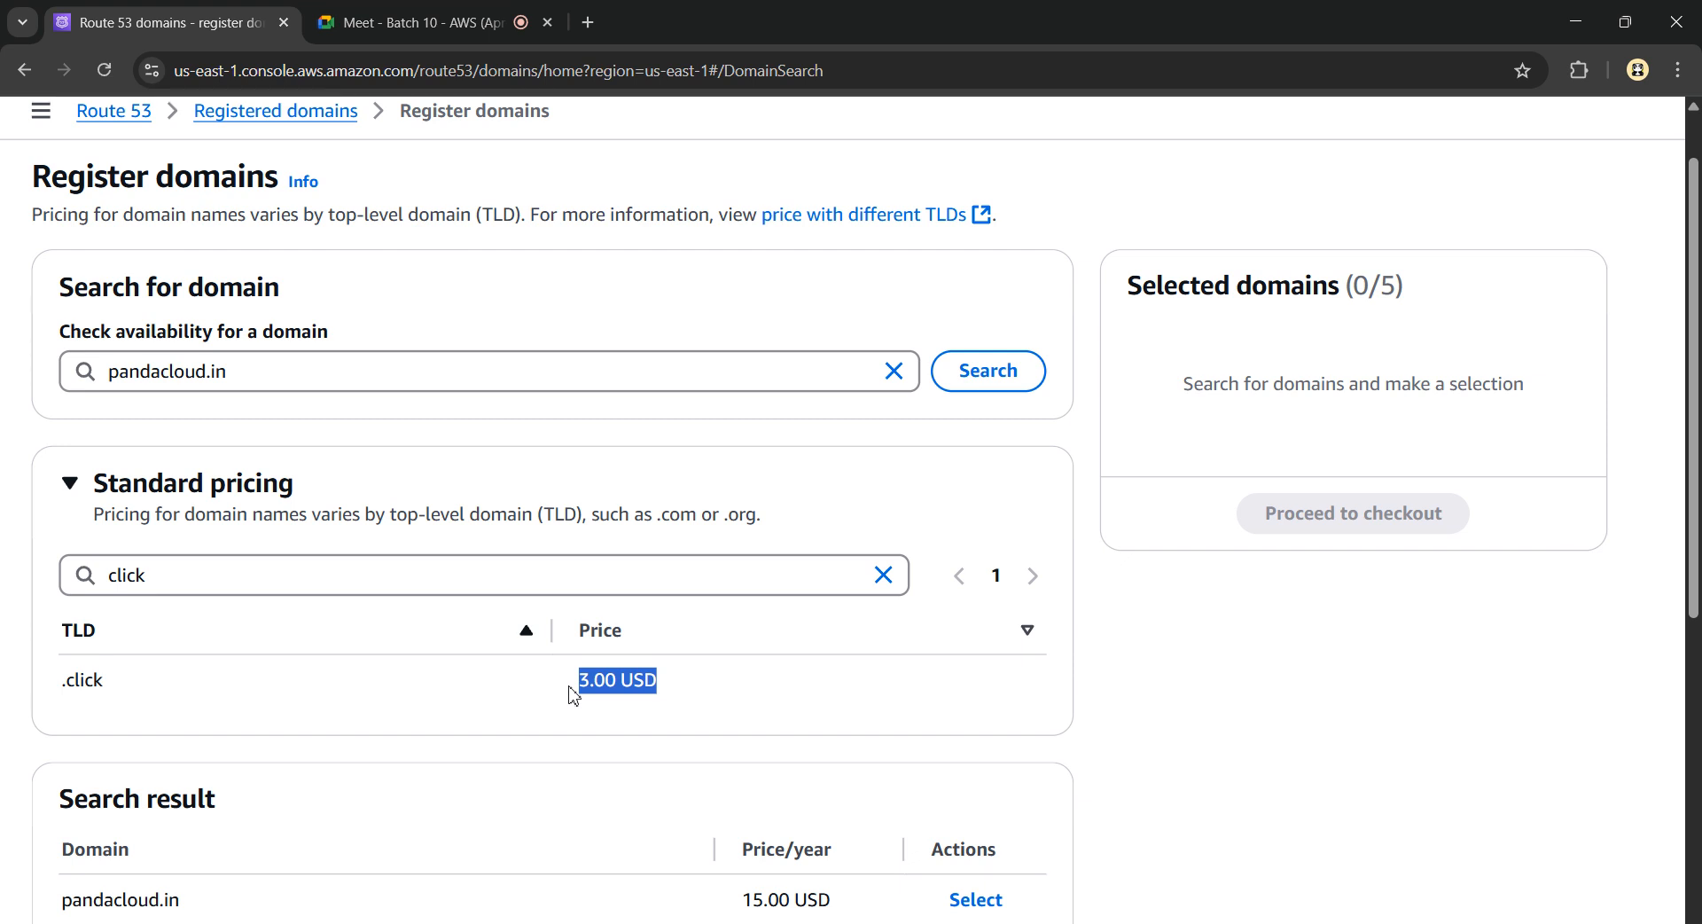
Search pandacloud.in, select it for registration, and proceed to checkout
click(975, 377)
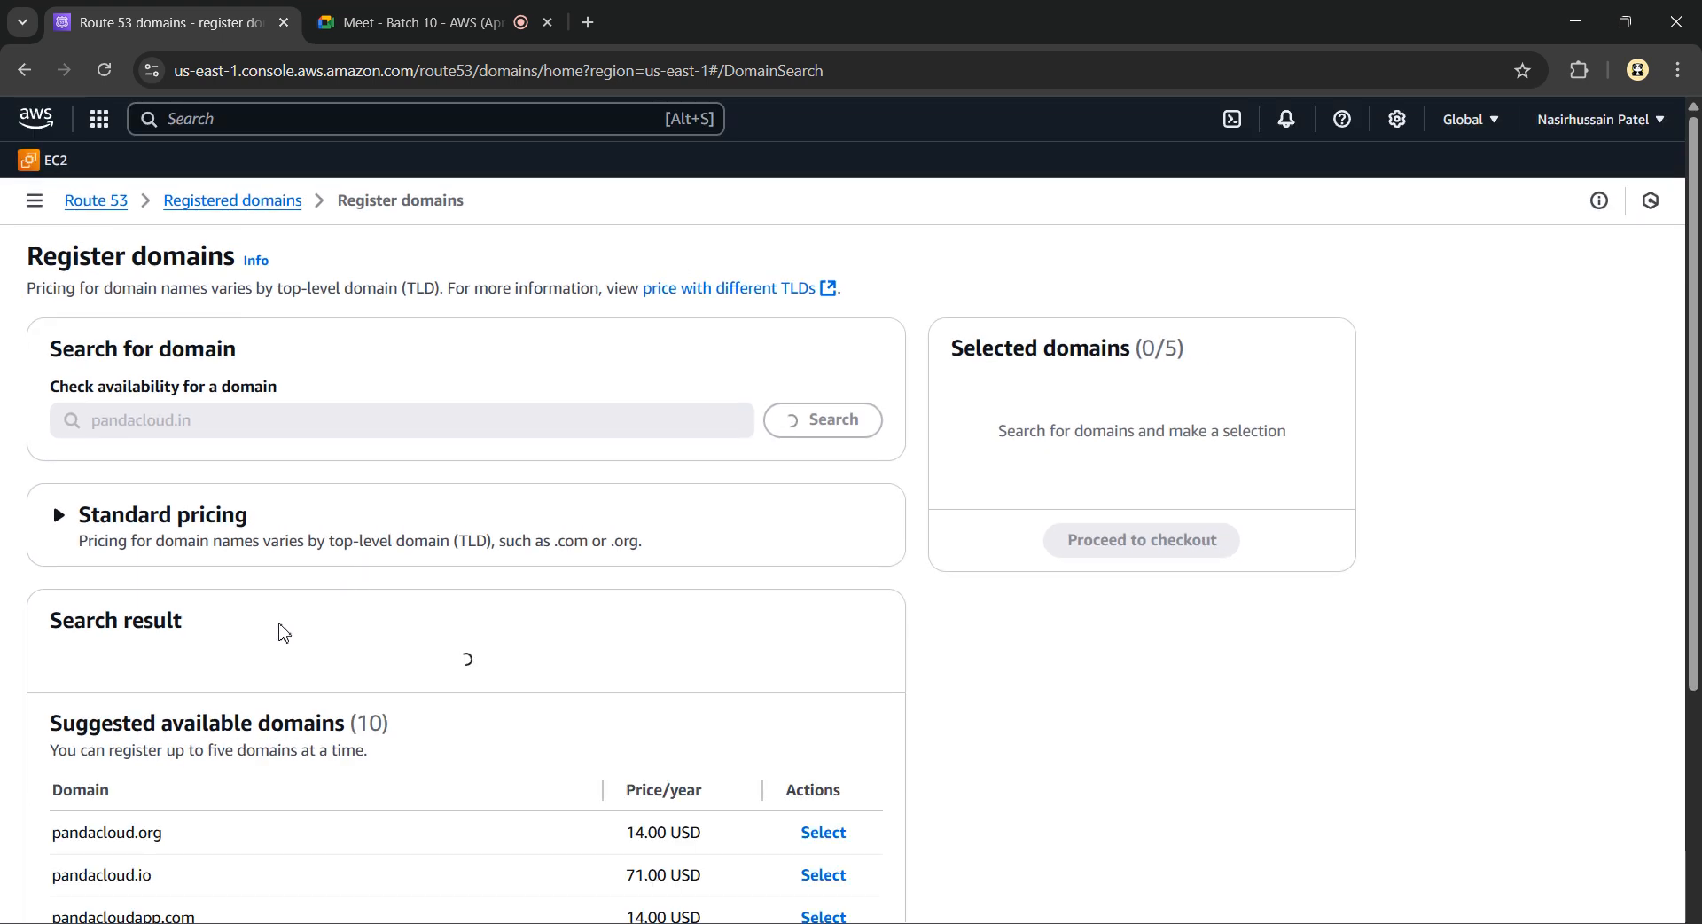
scroll(285, 630, down, 2)
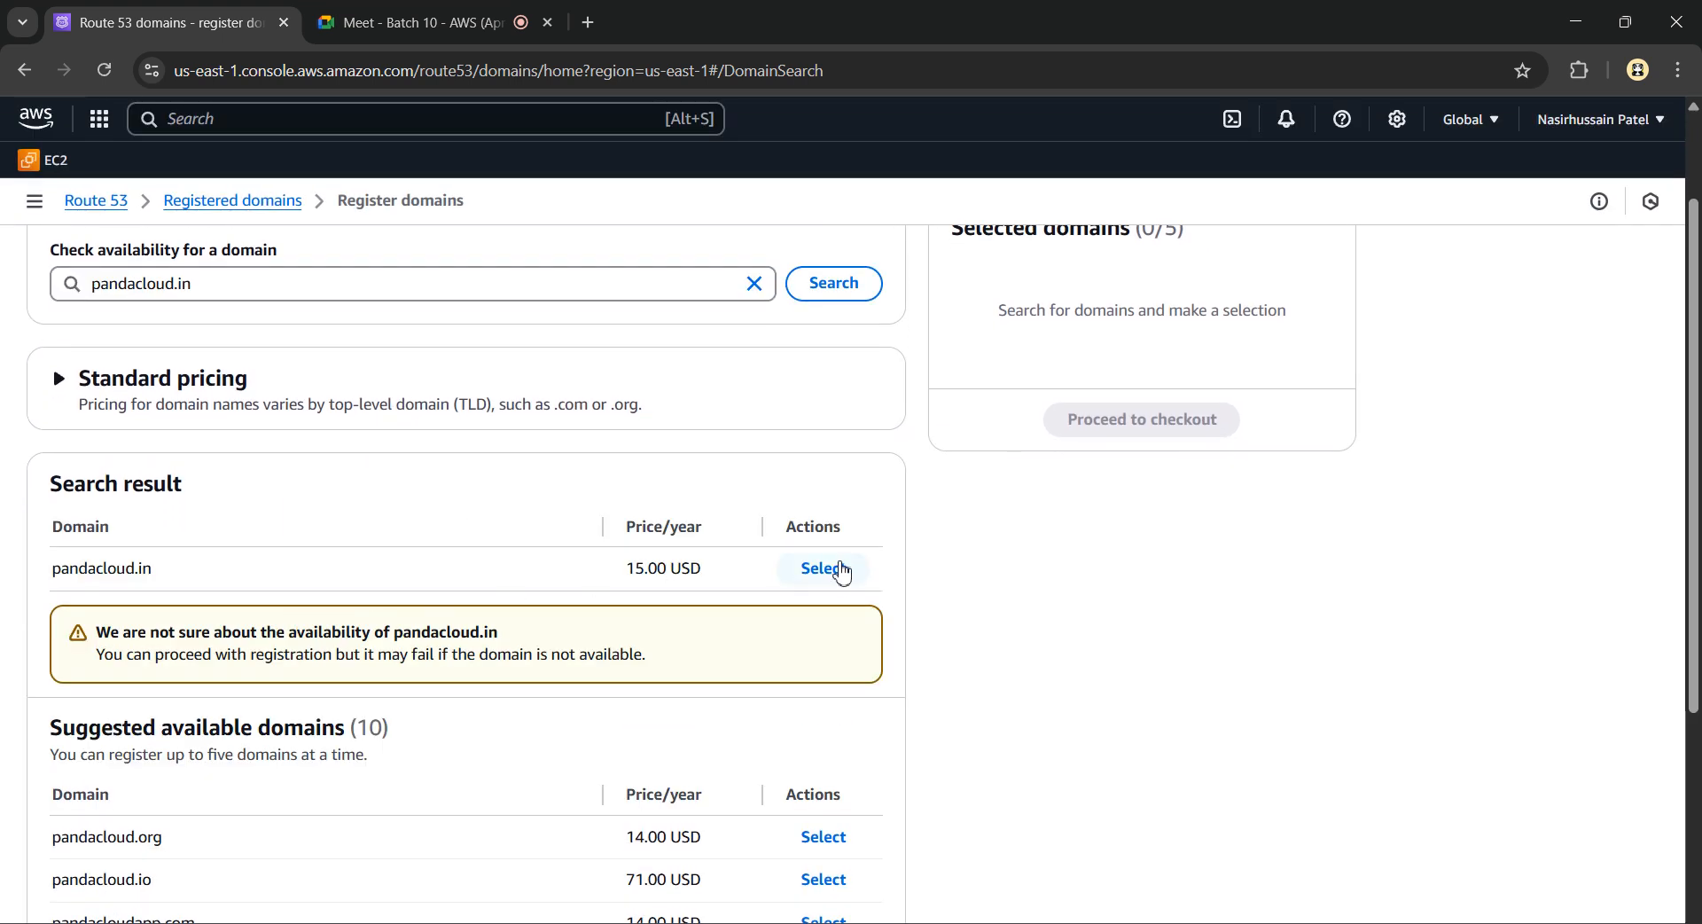
click(827, 569)
scroll(1152, 506, up, 1)
scroll(1153, 505, up, 1)
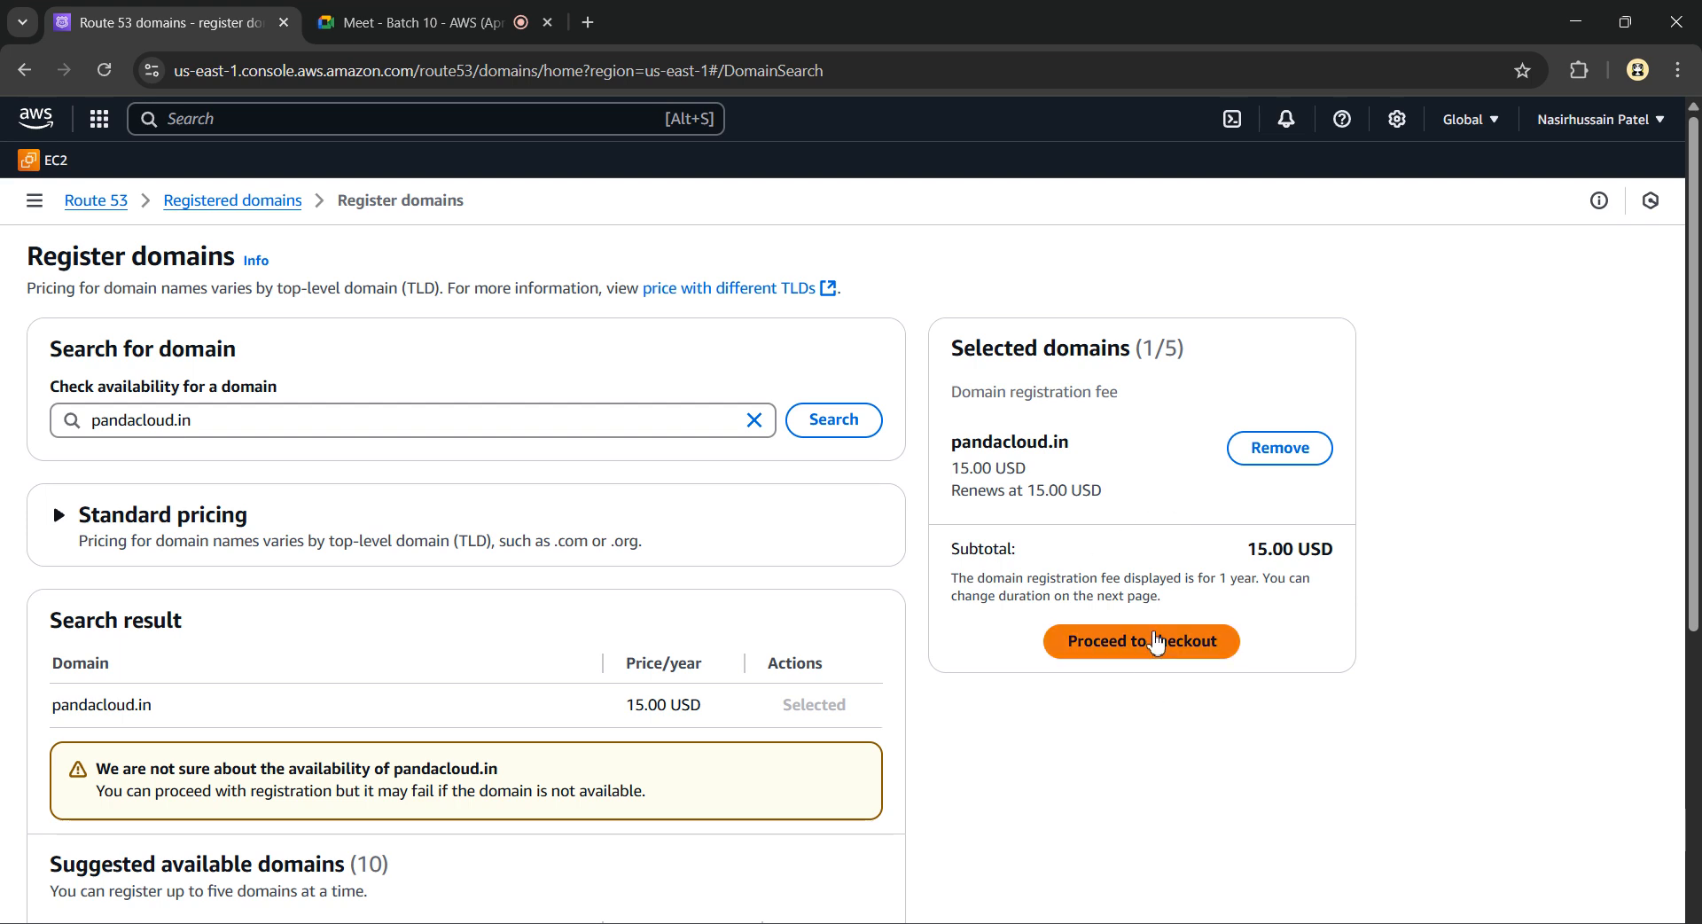
click(1152, 639)
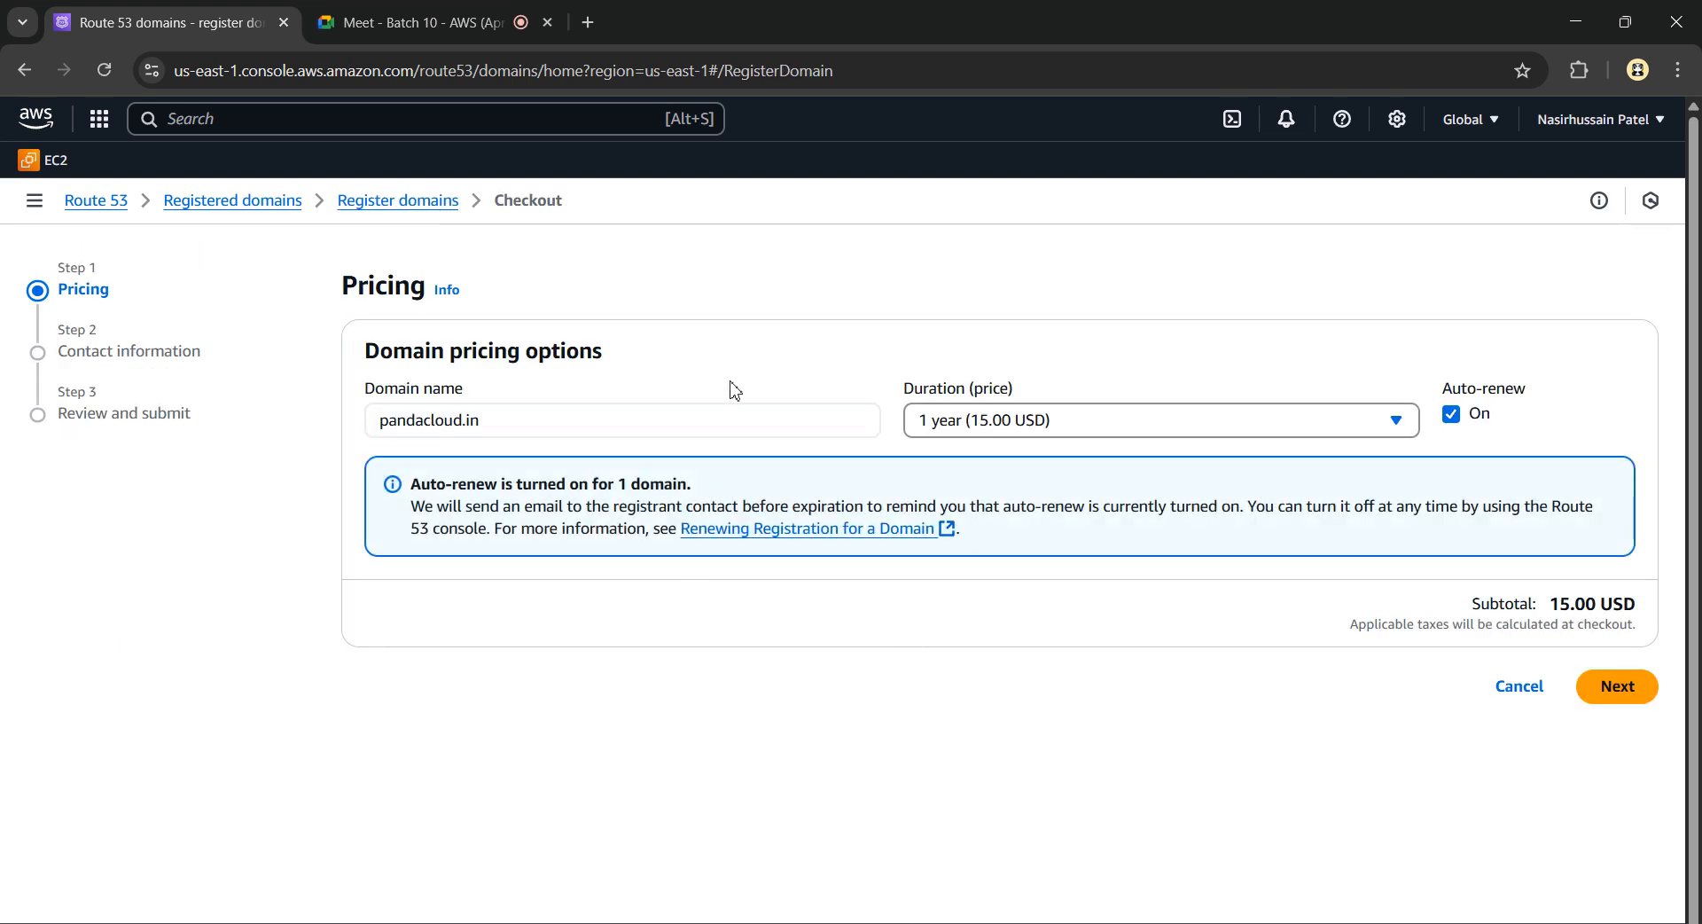
Keep a 1-year, 15.00 USD registration with auto-renew off and continue to contact information
click(1452, 415)
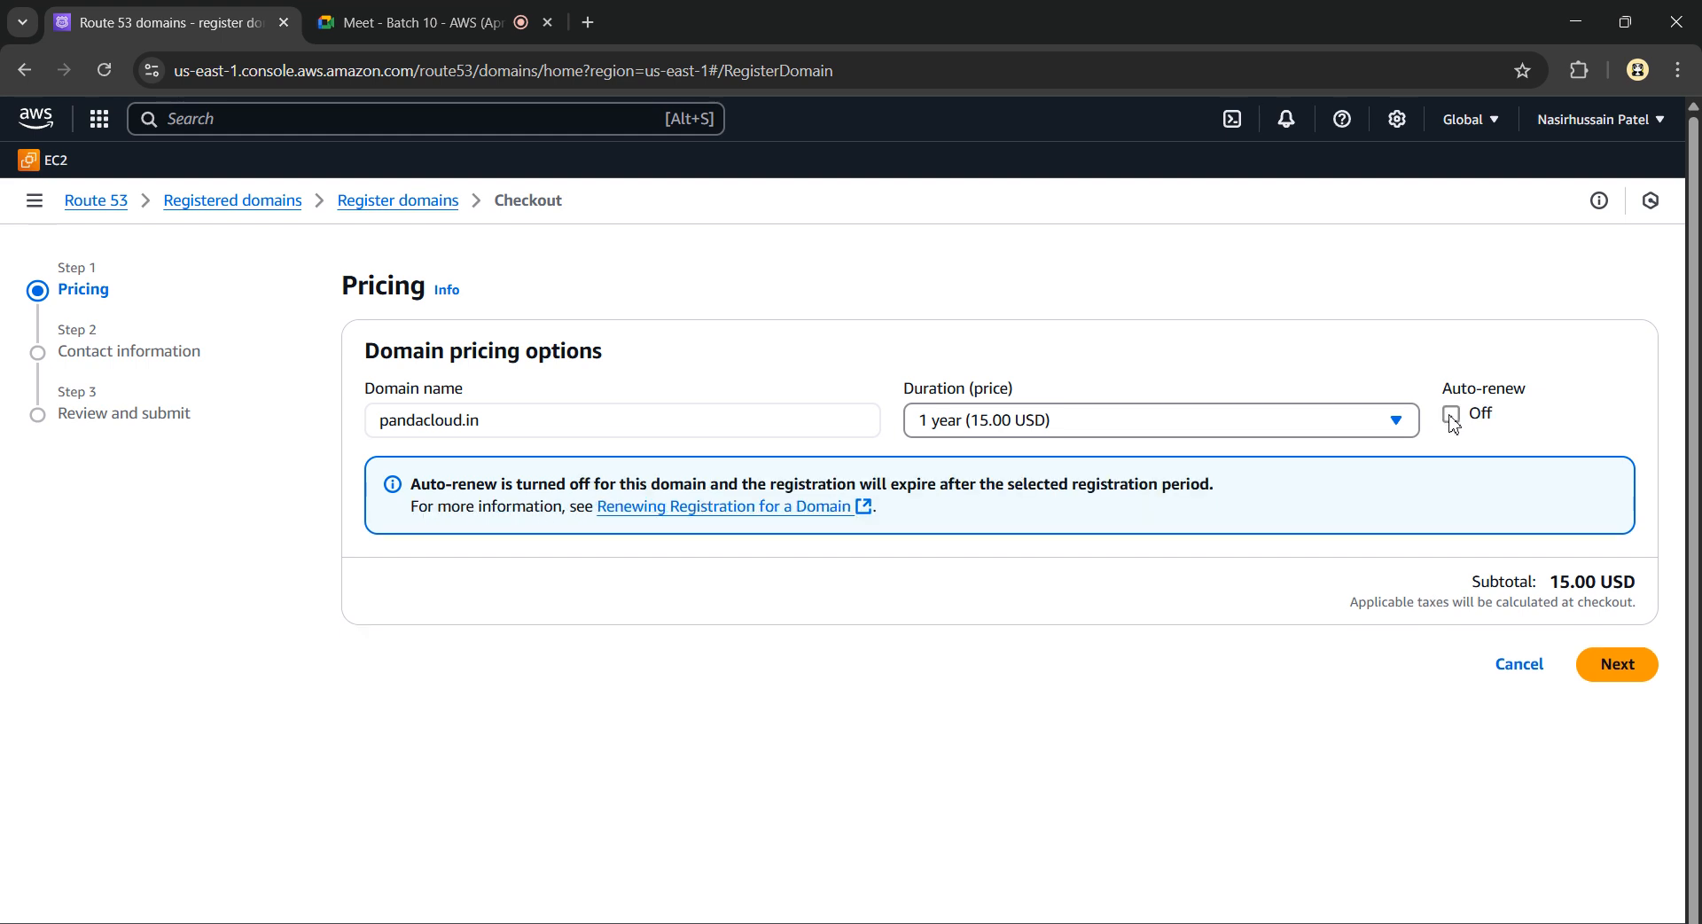
scroll(1446, 426, up, 2)
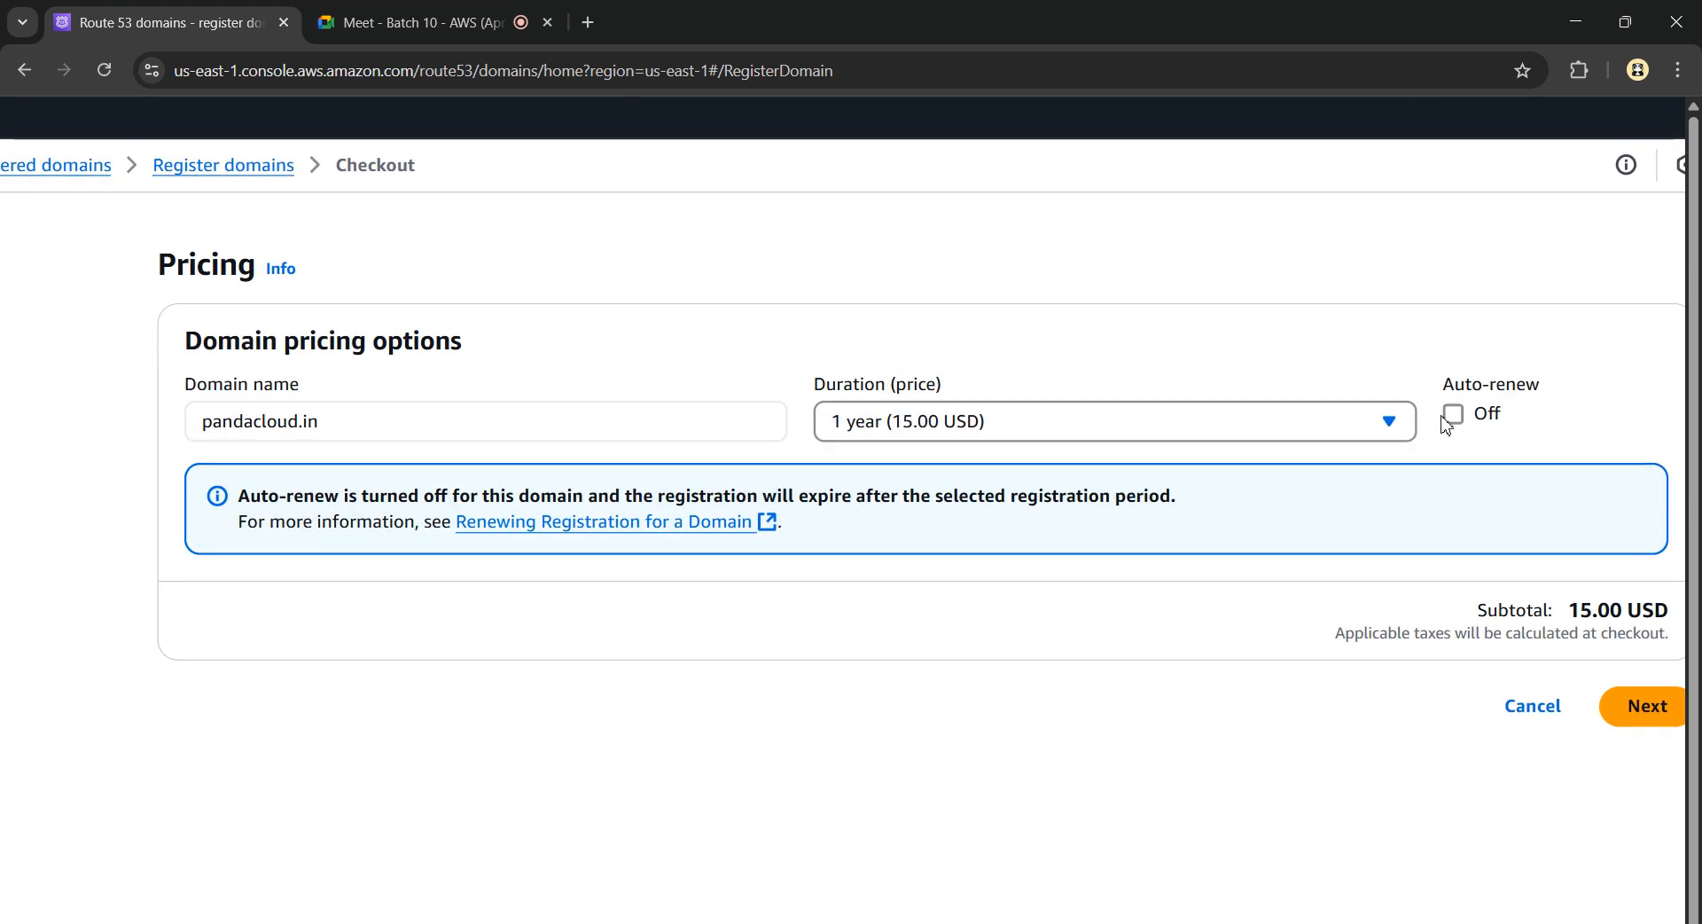
scroll(1447, 425, right, 1)
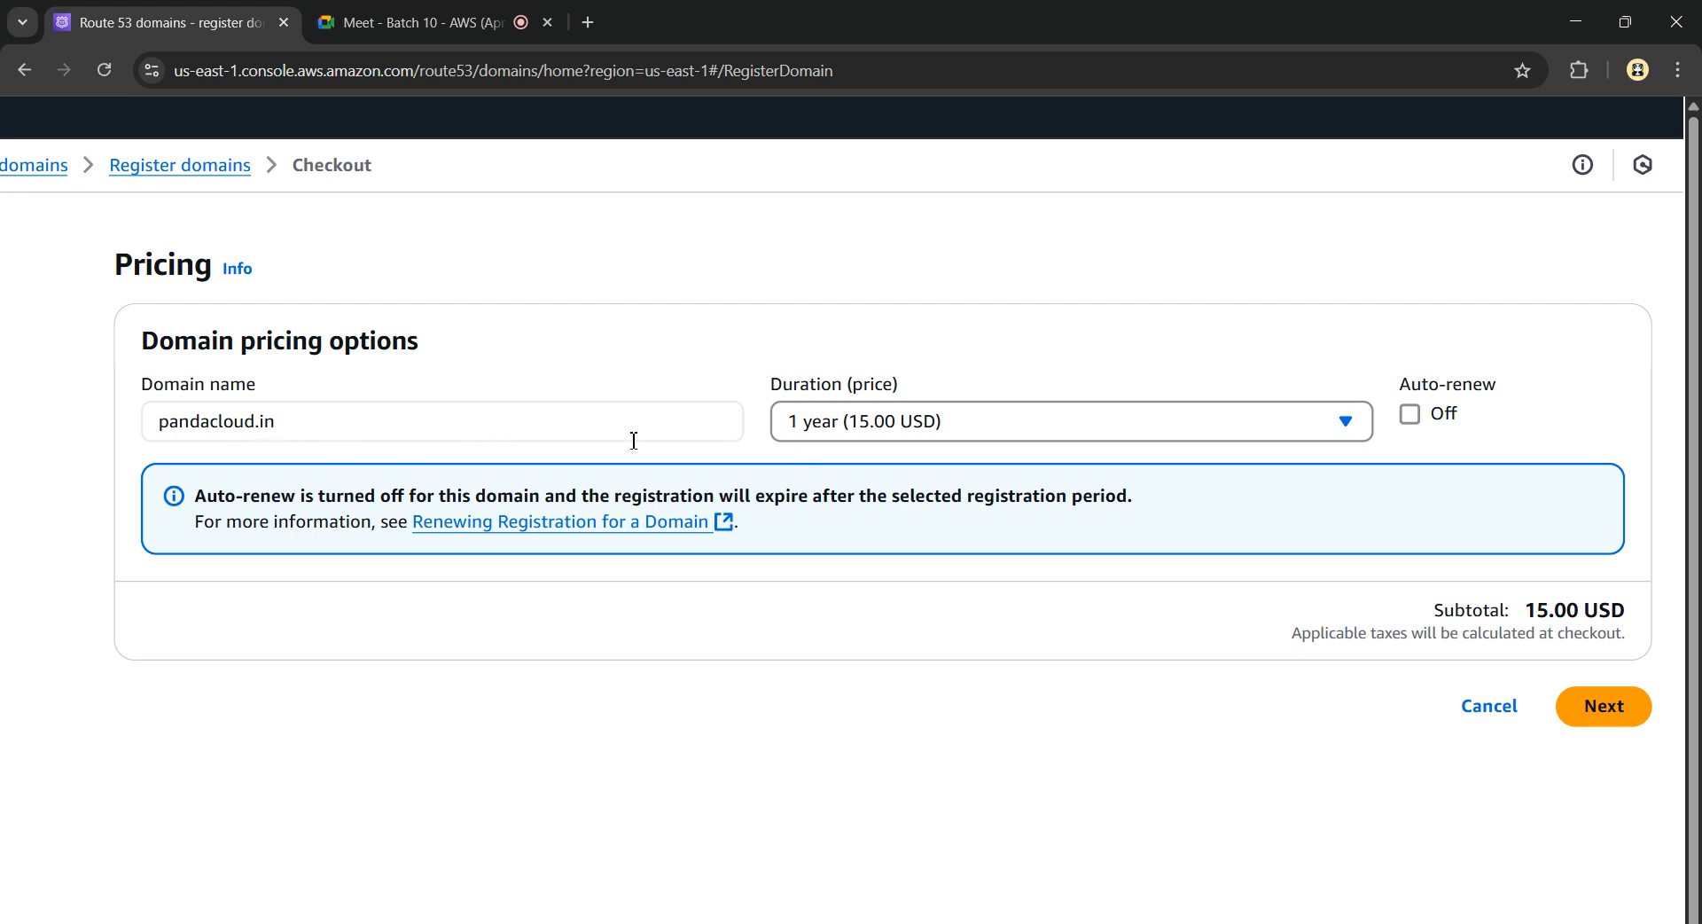
click(1609, 710)
scroll(443, 448, down, 2)
Set the contact type to Person and autofill the name from the saved profile
click(521, 470)
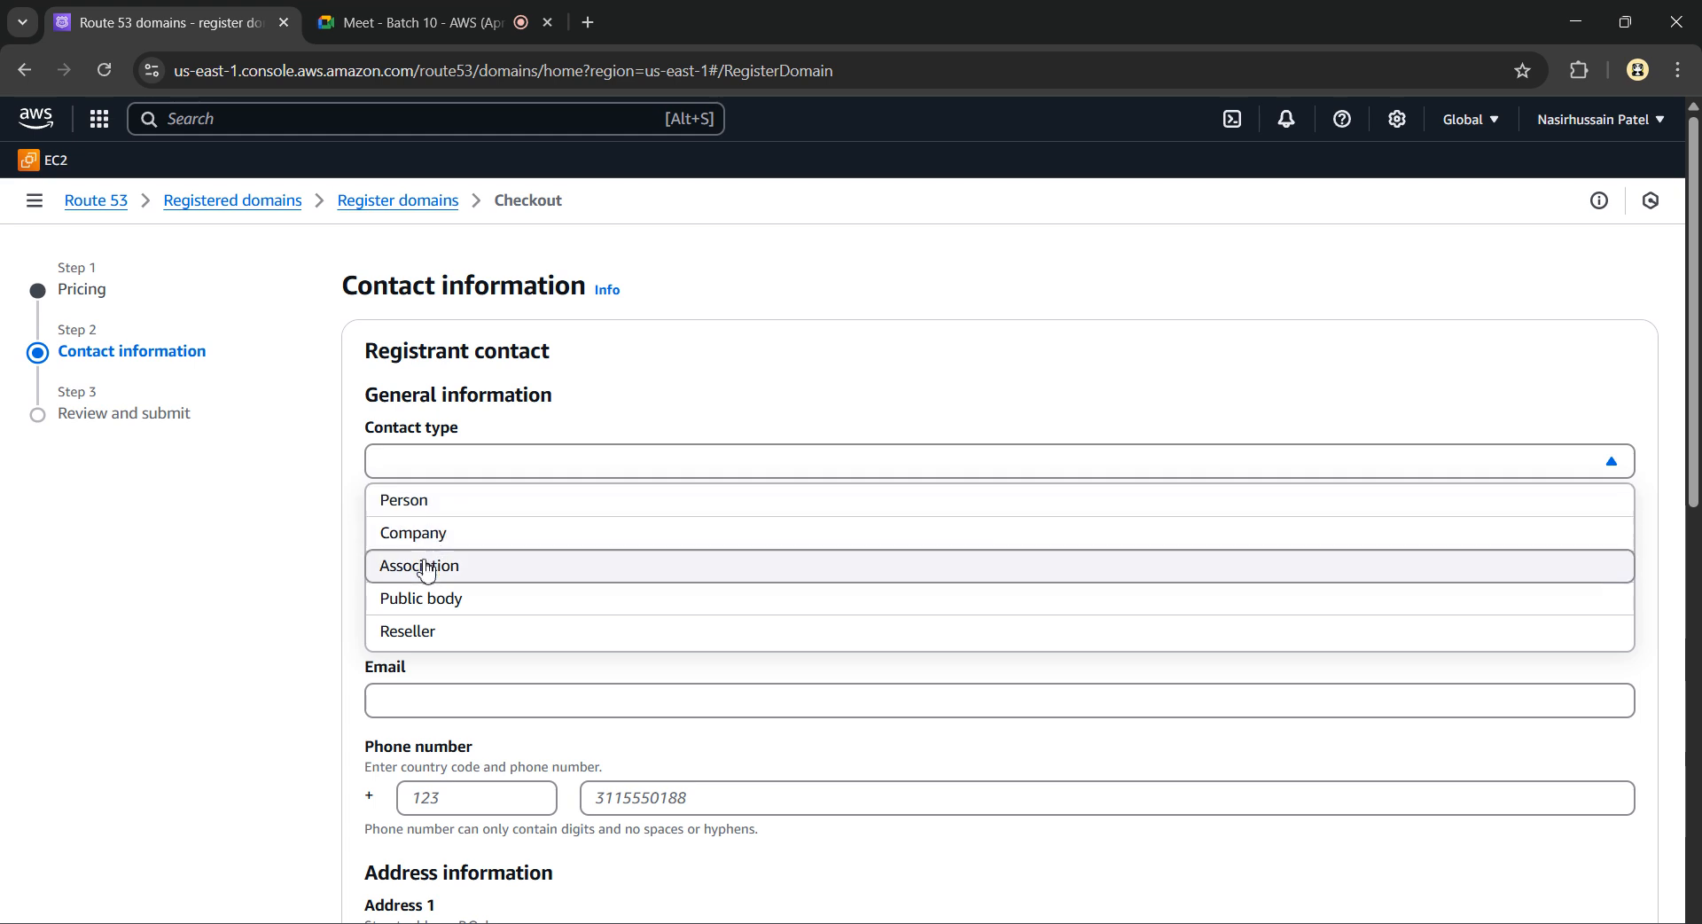
click(468, 512)
click(483, 540)
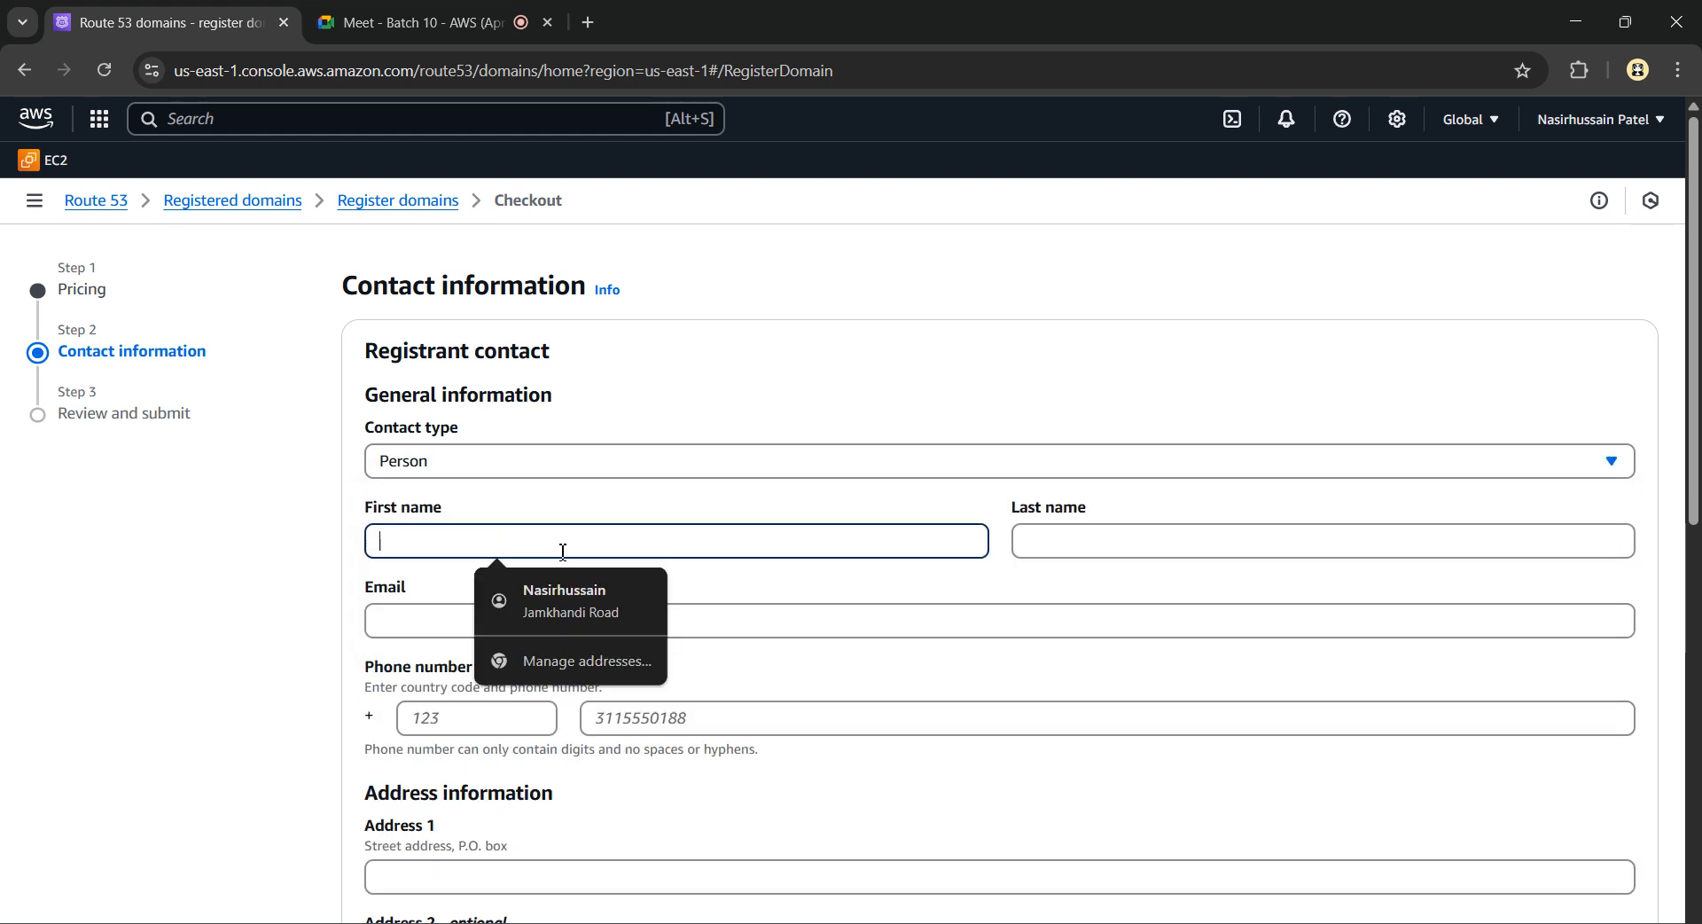
click(569, 588)
scroll(489, 608, down, 1)
Enter the contact's e-mail address and phone number with country code 91
click(493, 566)
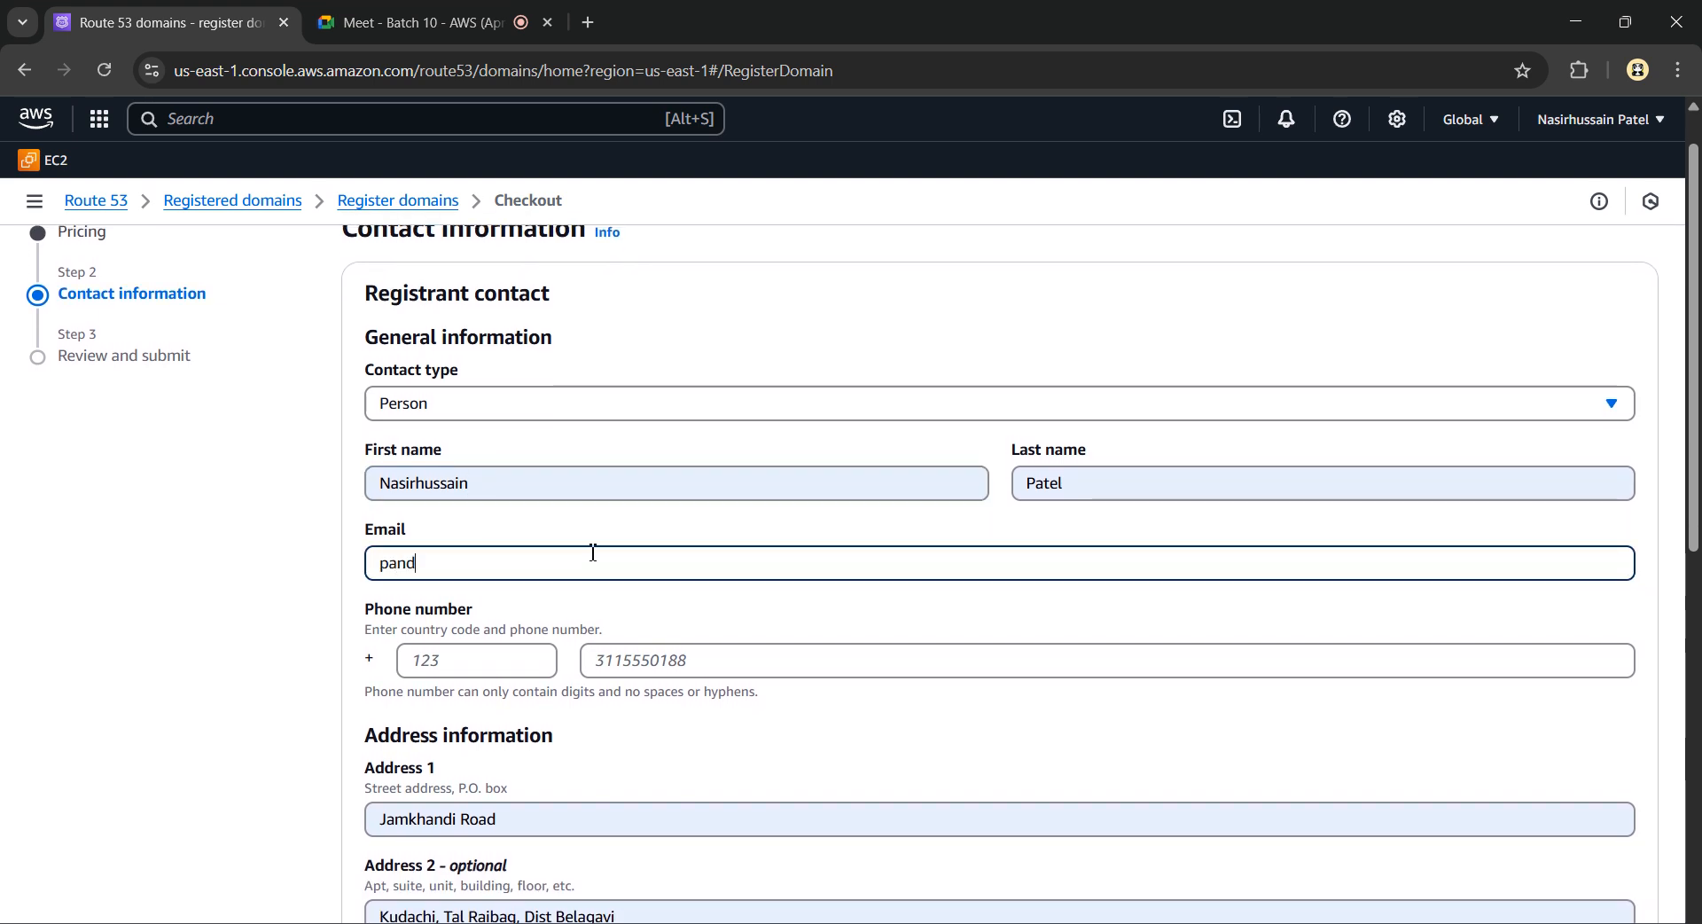
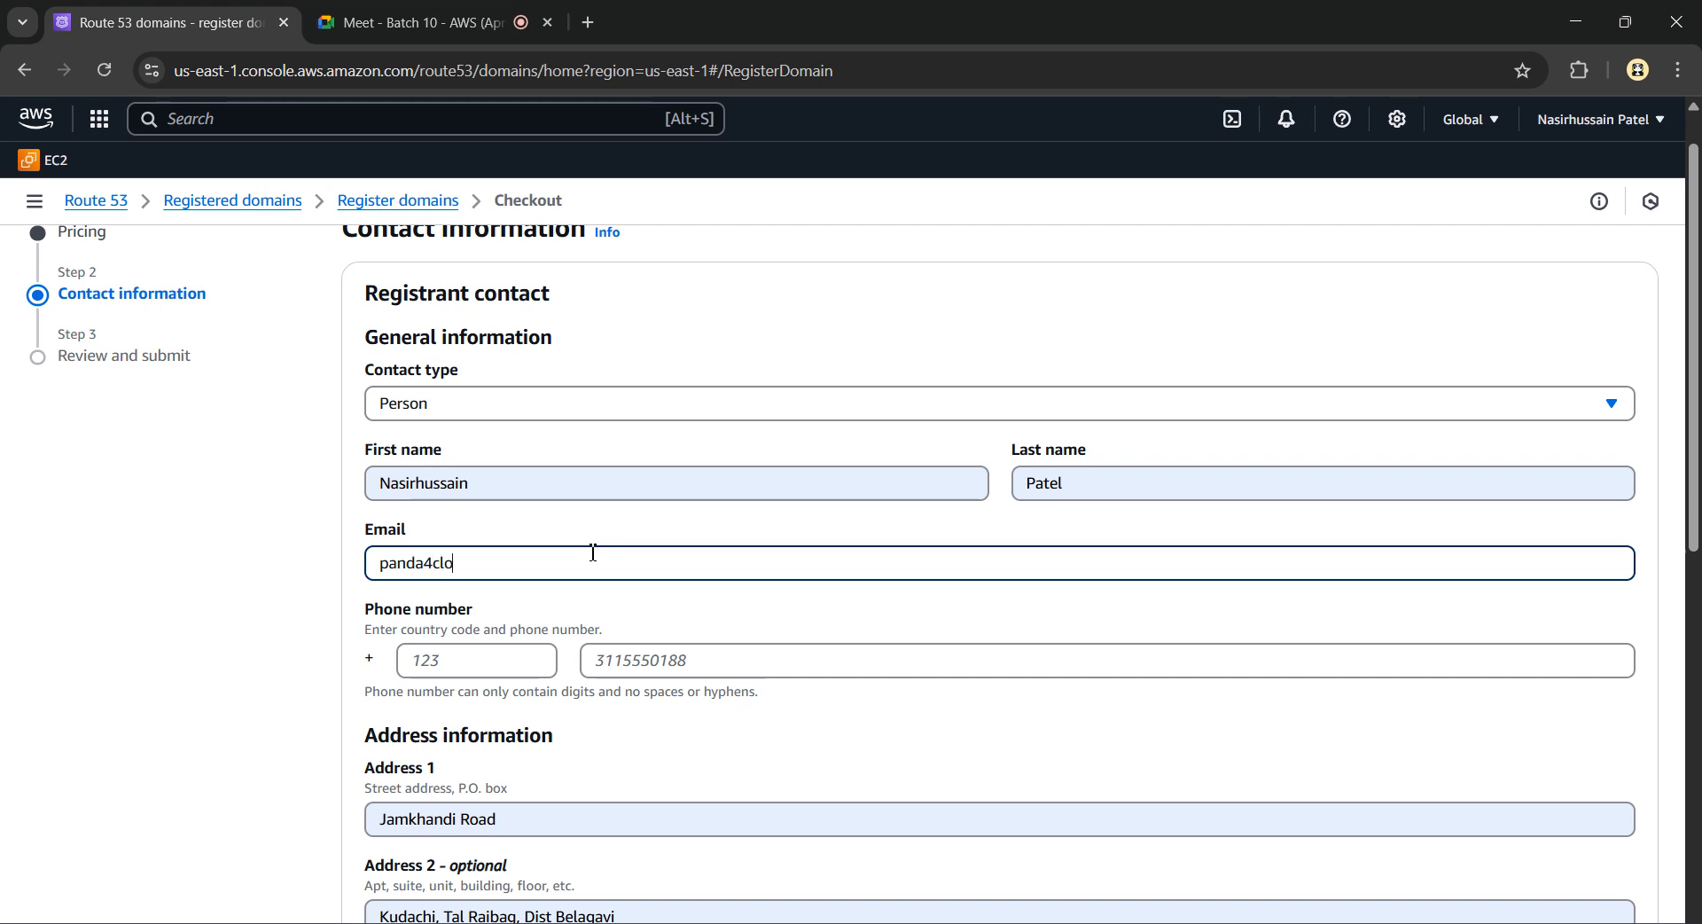
click(487, 660)
text(91)
key(Tab)
text(88055)
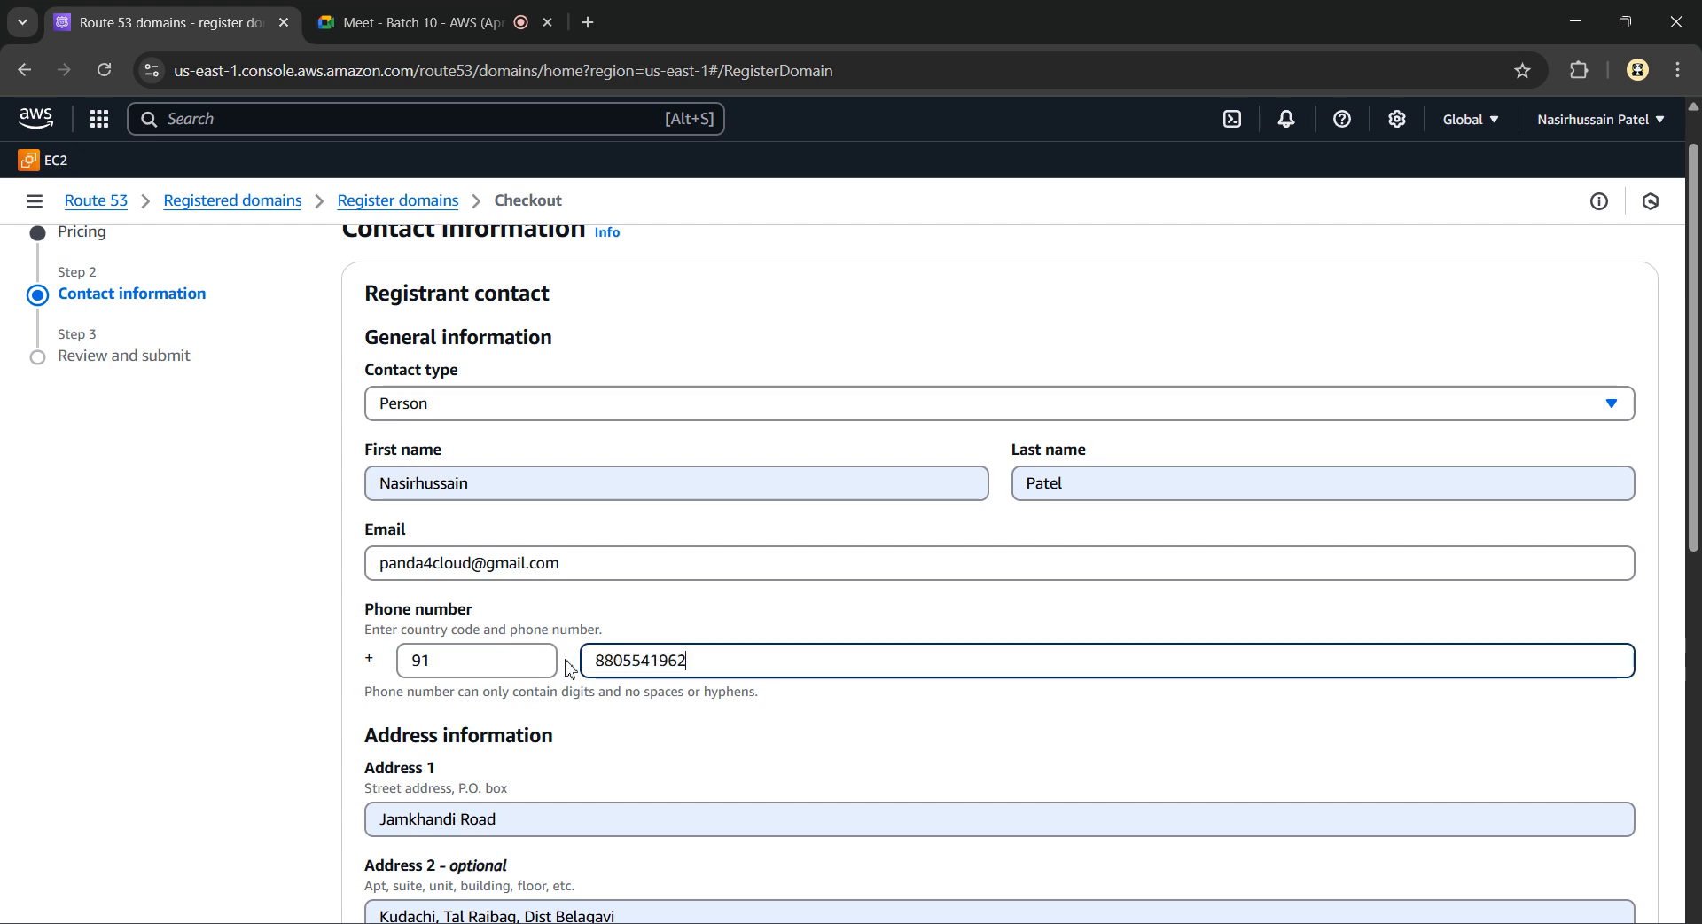
Replace Address 1 with the new street address and set Address 2 to Pune
click(528, 819)
drag(523, 817, 378, 803)
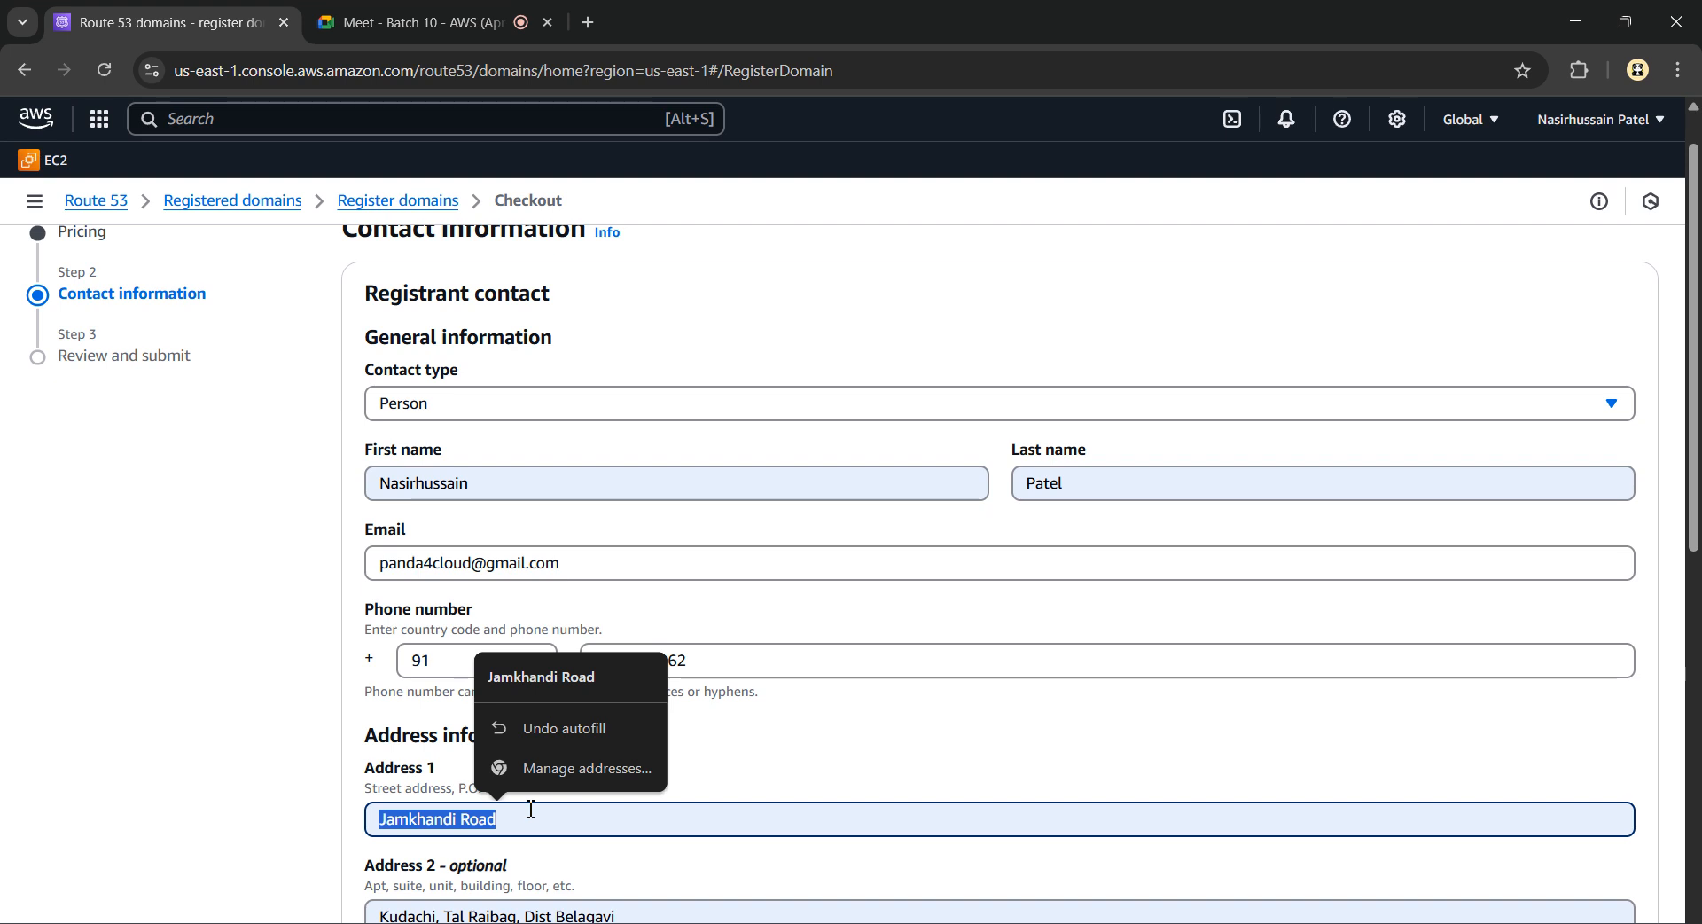
text(Ma)
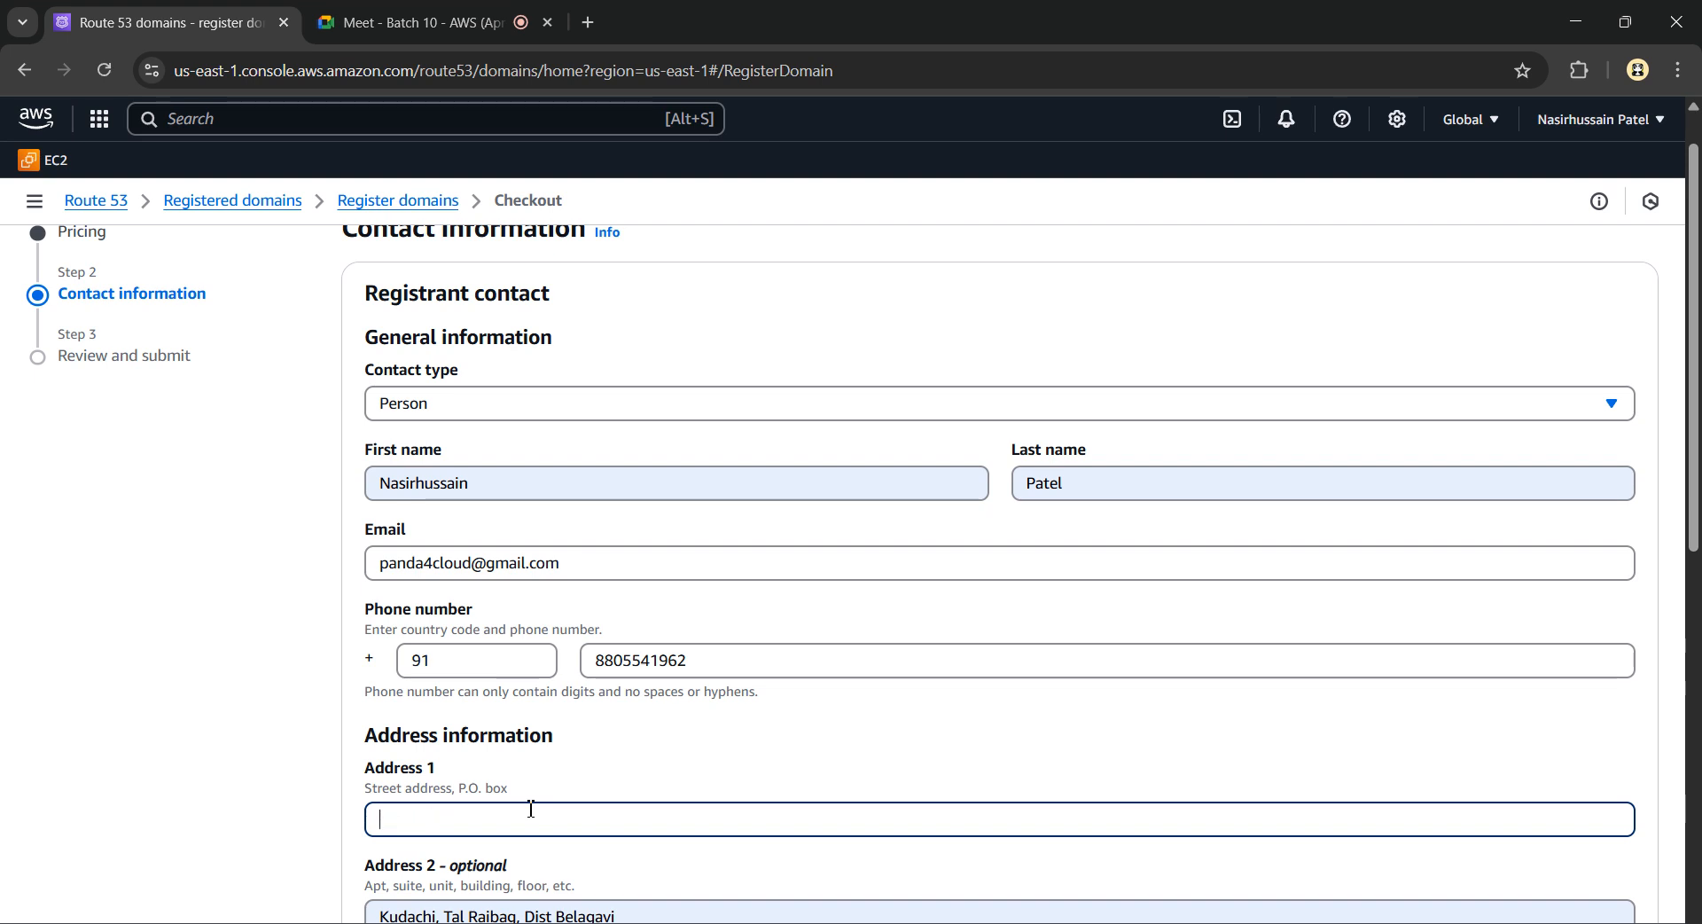
text(i)
scroll(567, 802, down, 1)
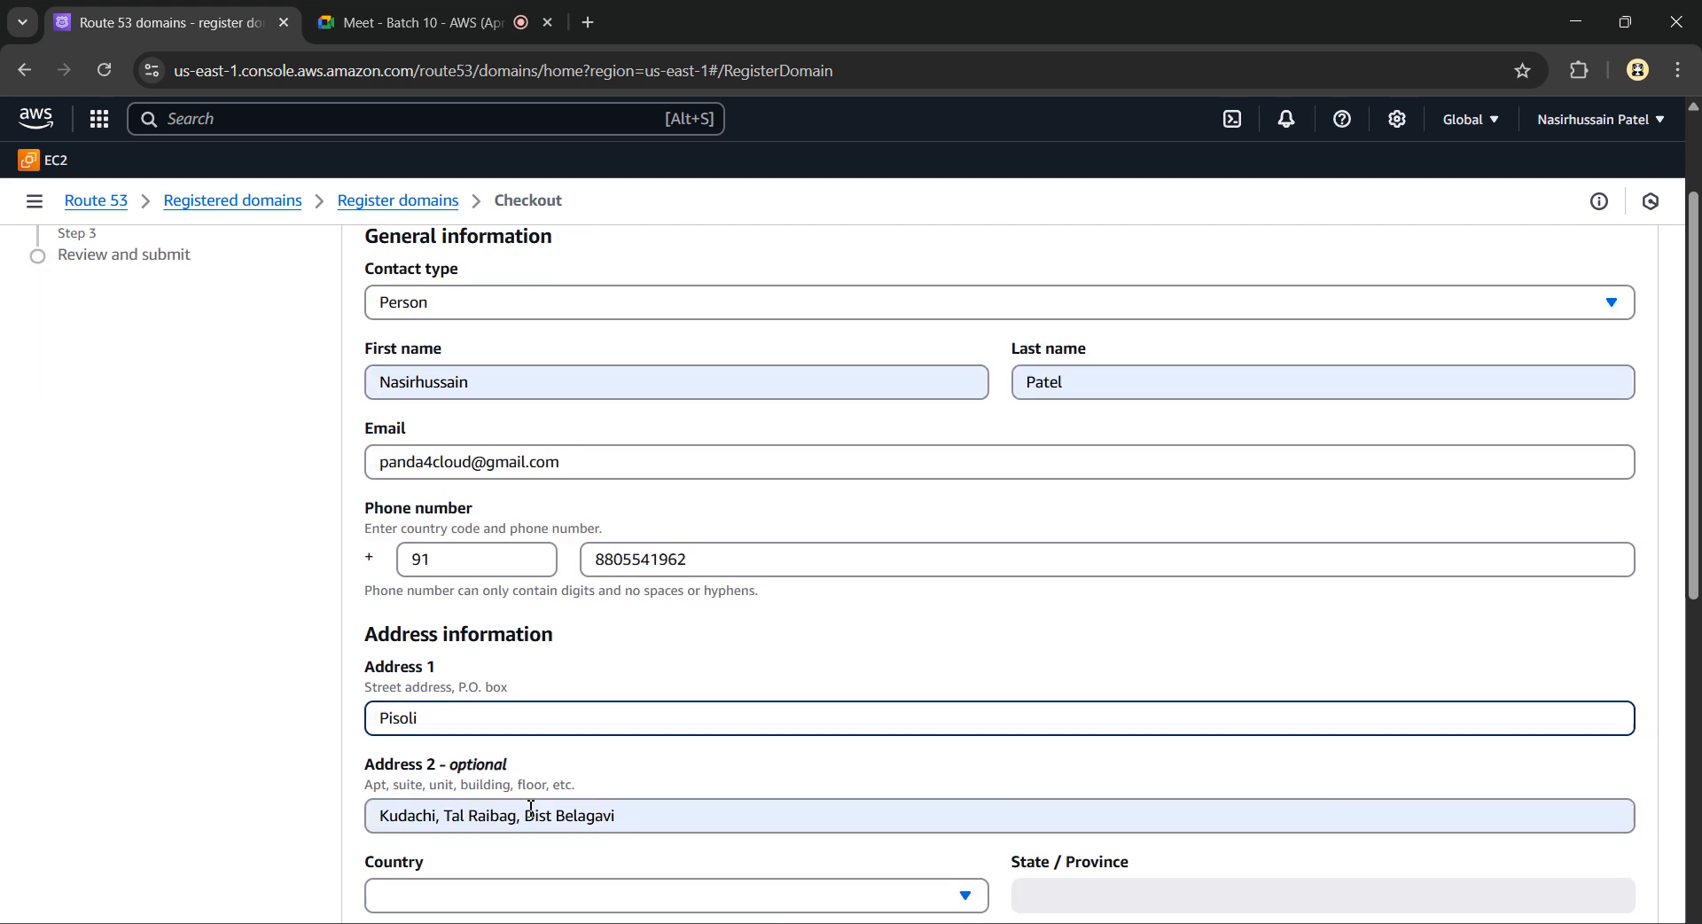
triple_click(641, 798)
text(Pune)
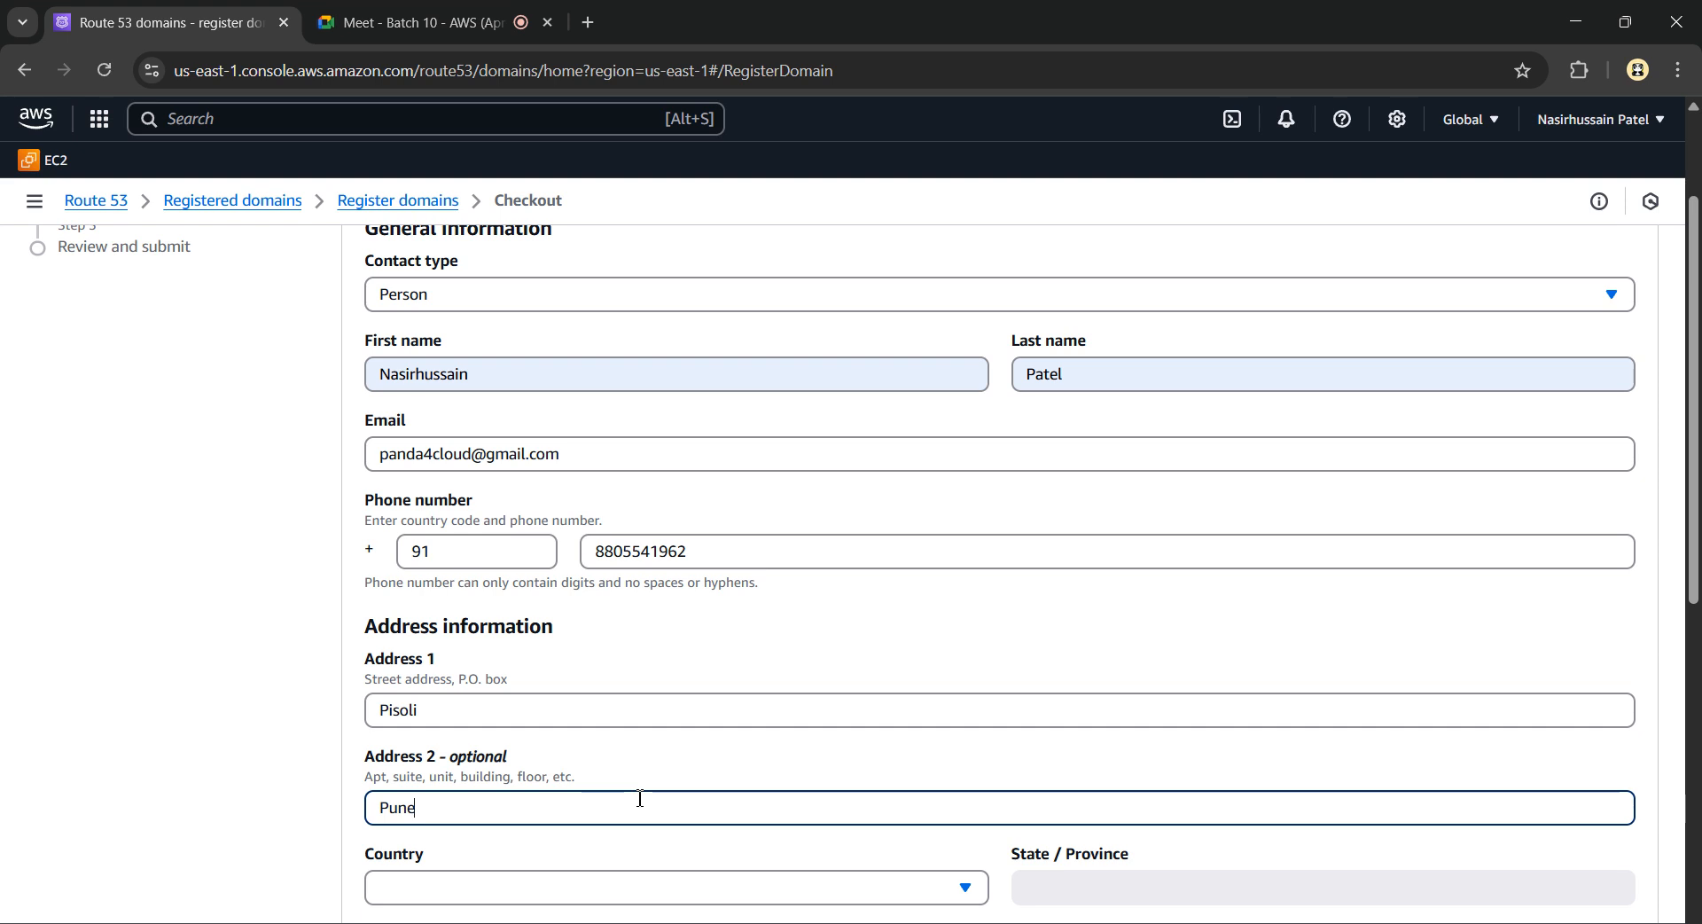
scroll(641, 798, down, 2)
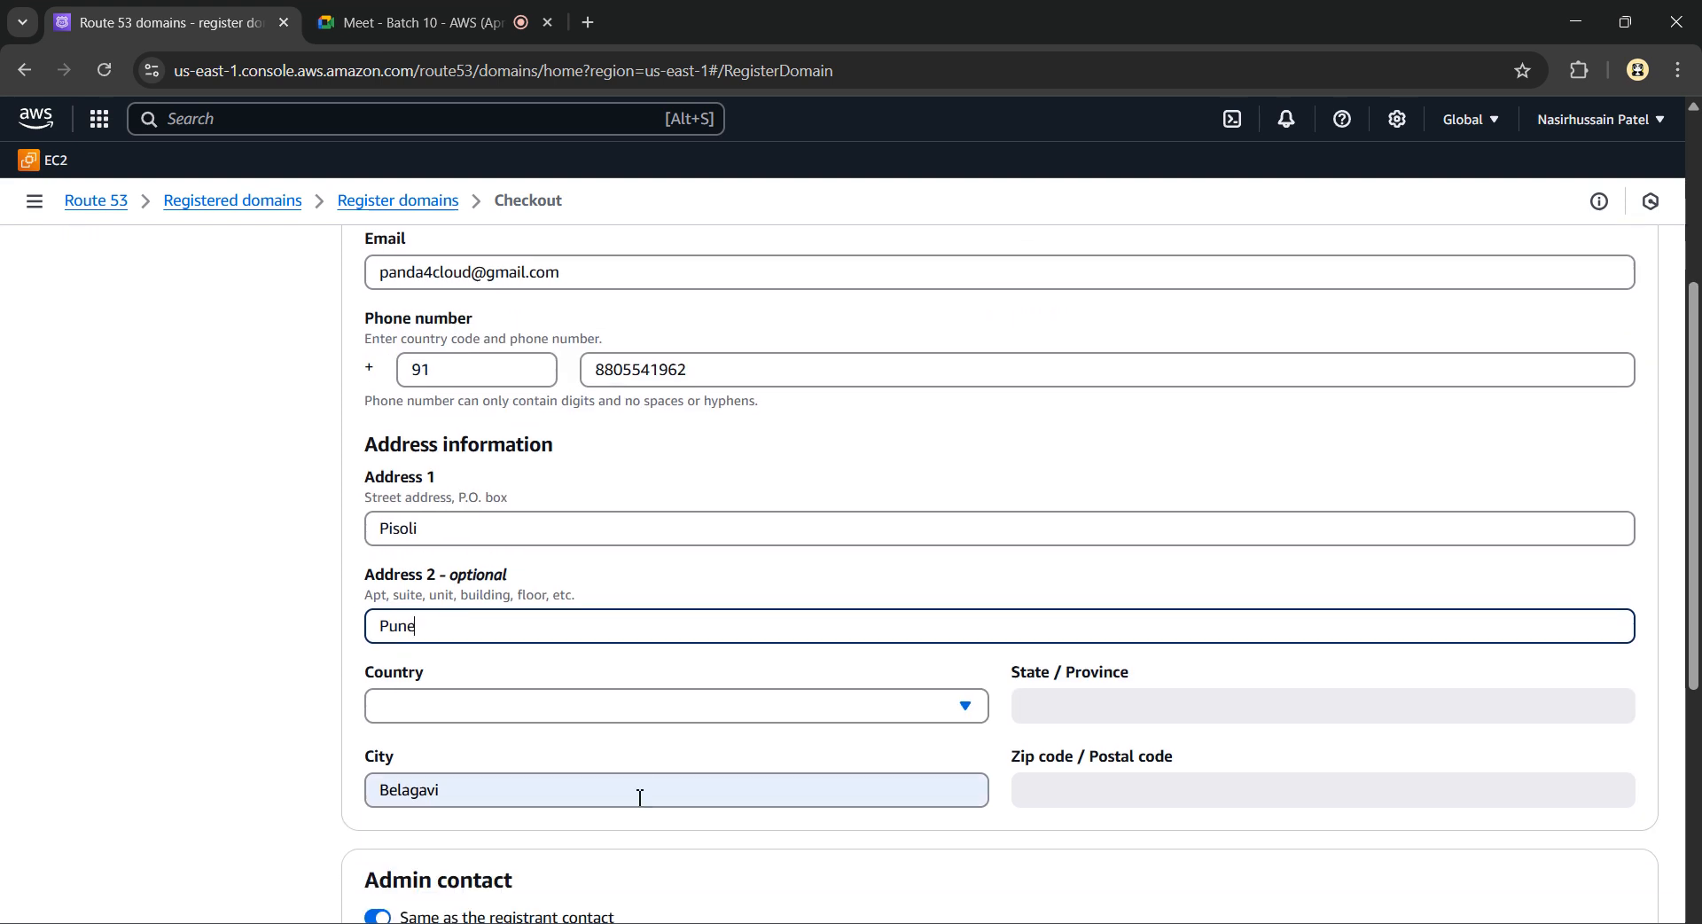
Set the country to India and the state to Maharashtra
click(573, 715)
text(in)
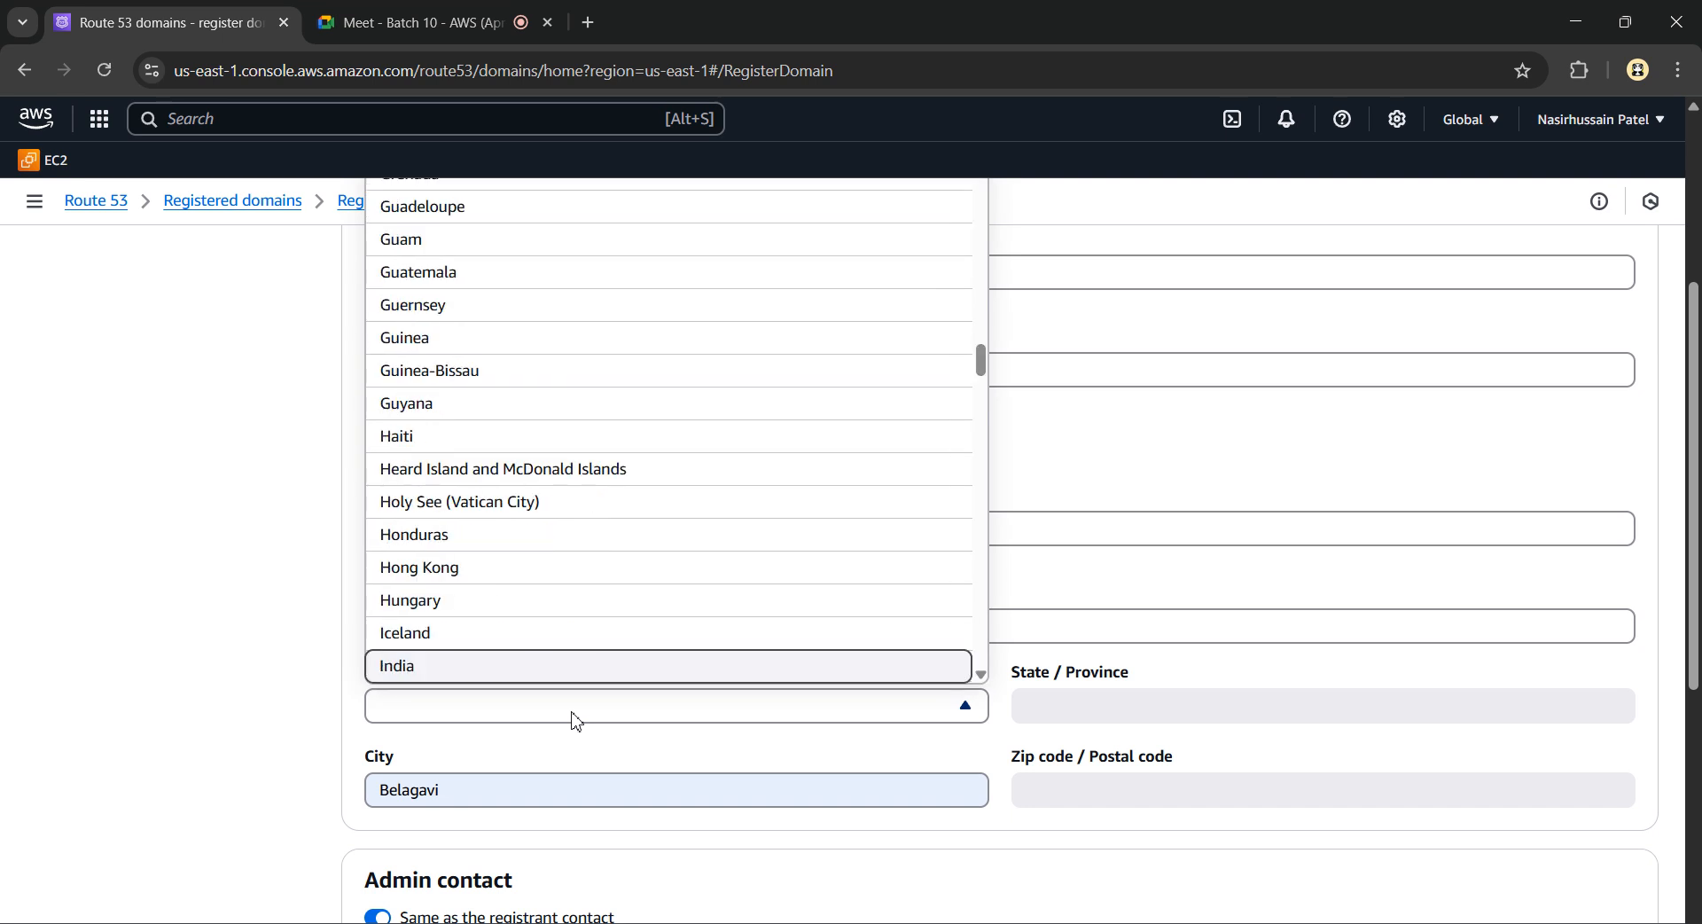
click(501, 671)
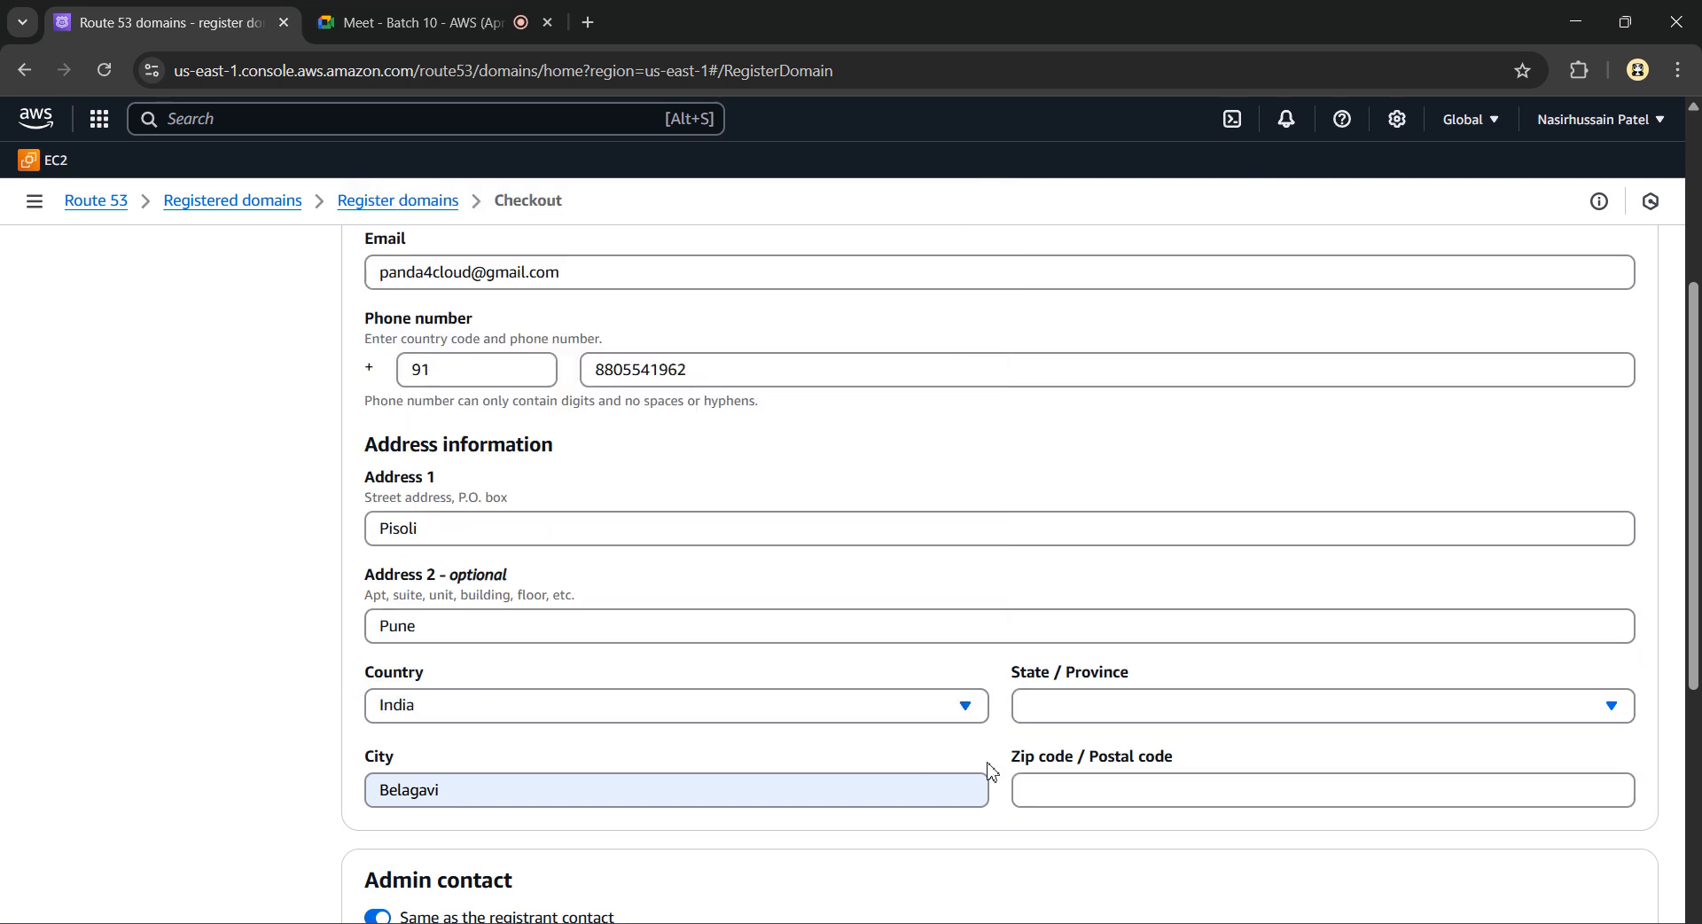
click(1063, 710)
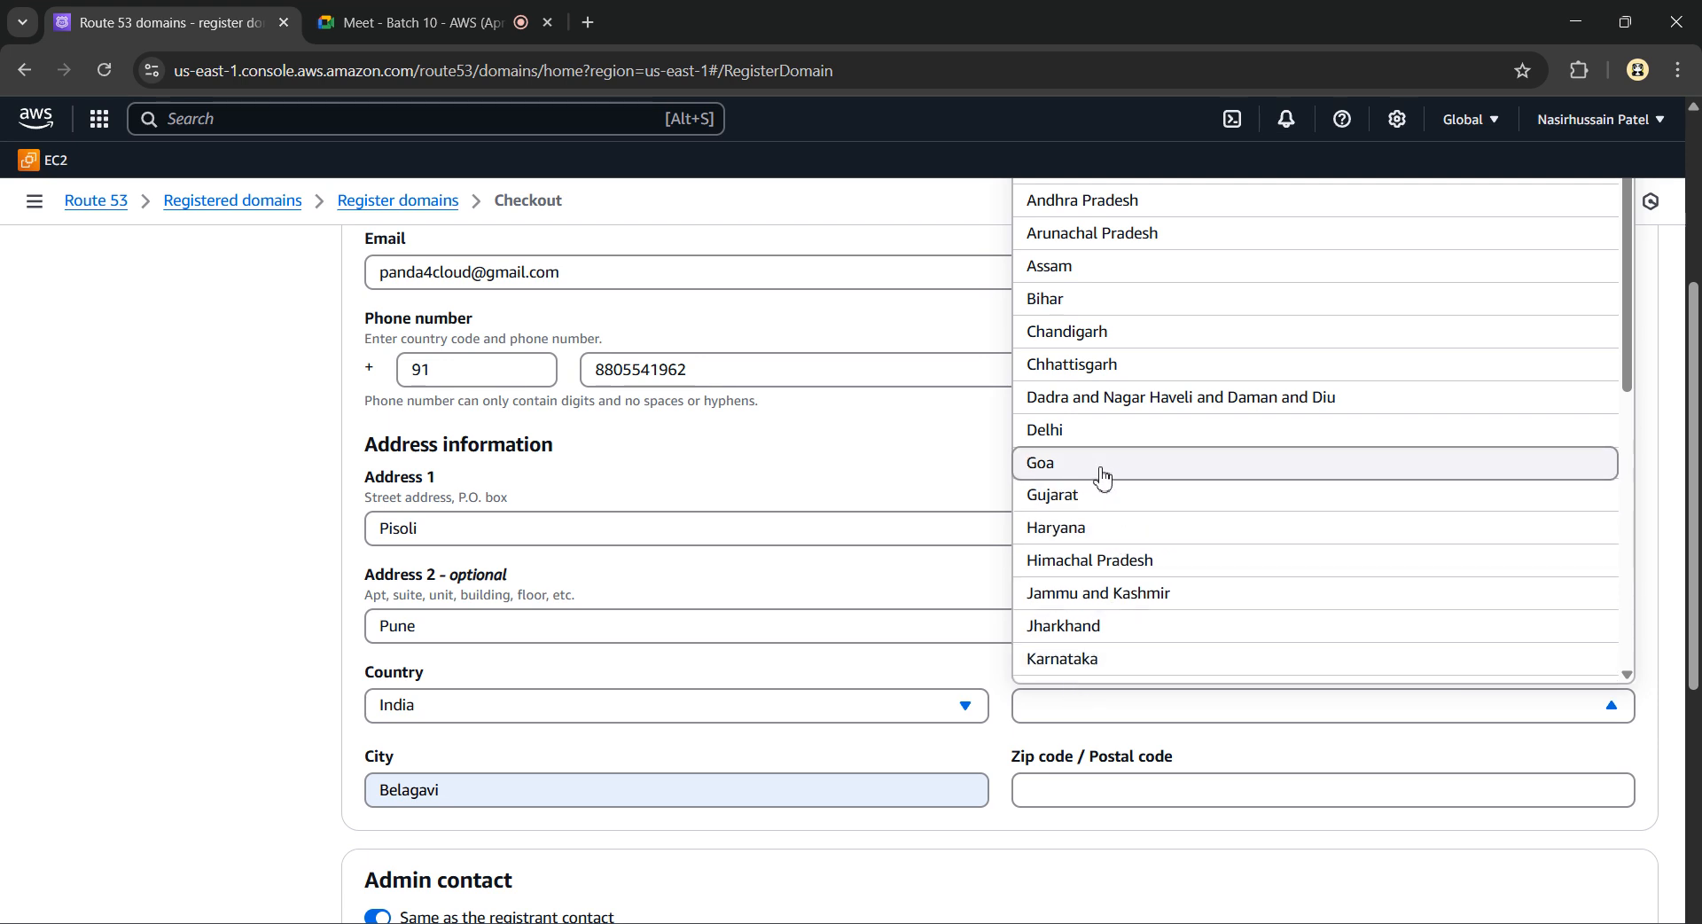
scroll(1112, 618, down, 3)
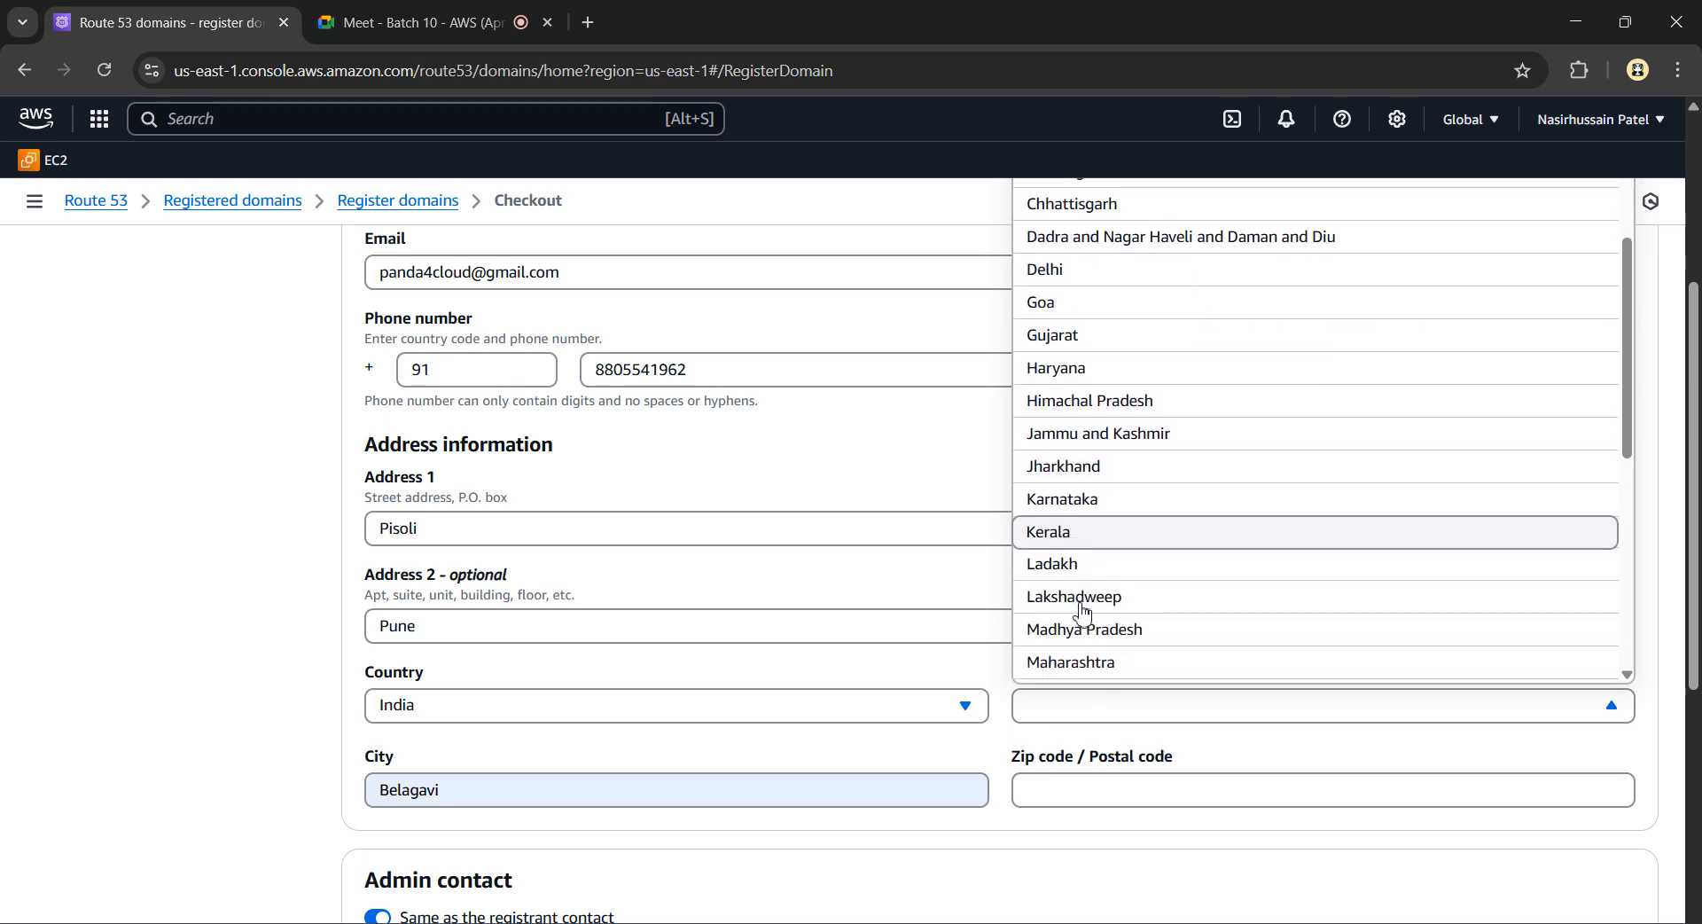
click(1091, 603)
Replace the city with Pune and complete the postal code
scroll(1091, 600, down, 1)
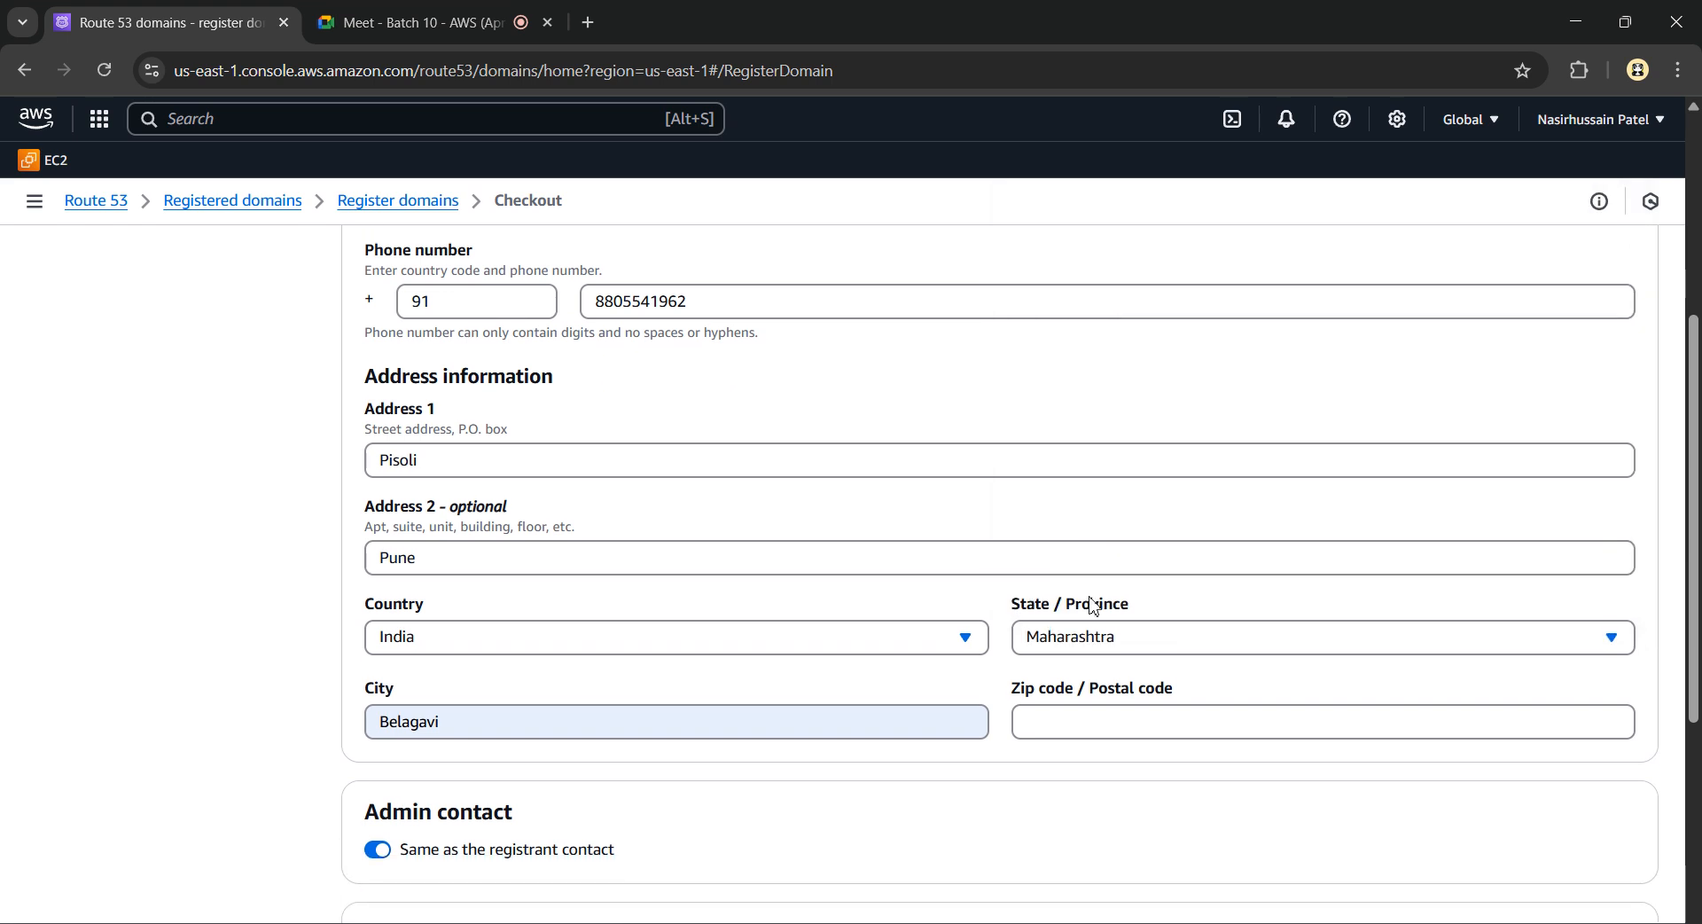
click(948, 727)
key(ctrl+a)
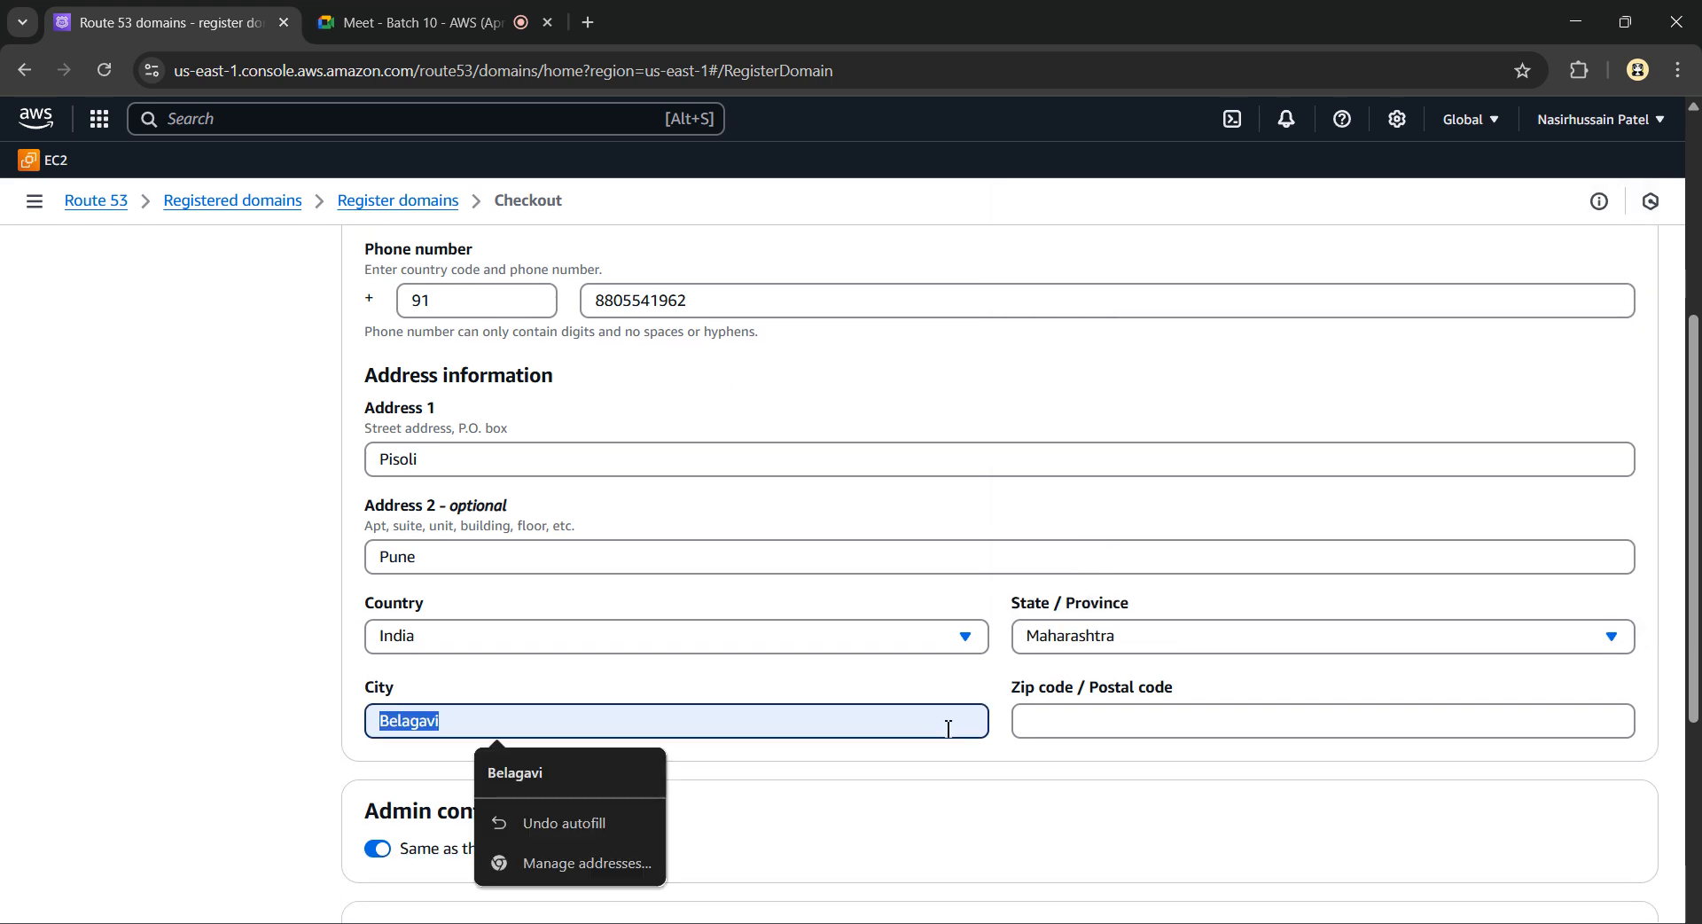
text(Pune)
key(Tab)
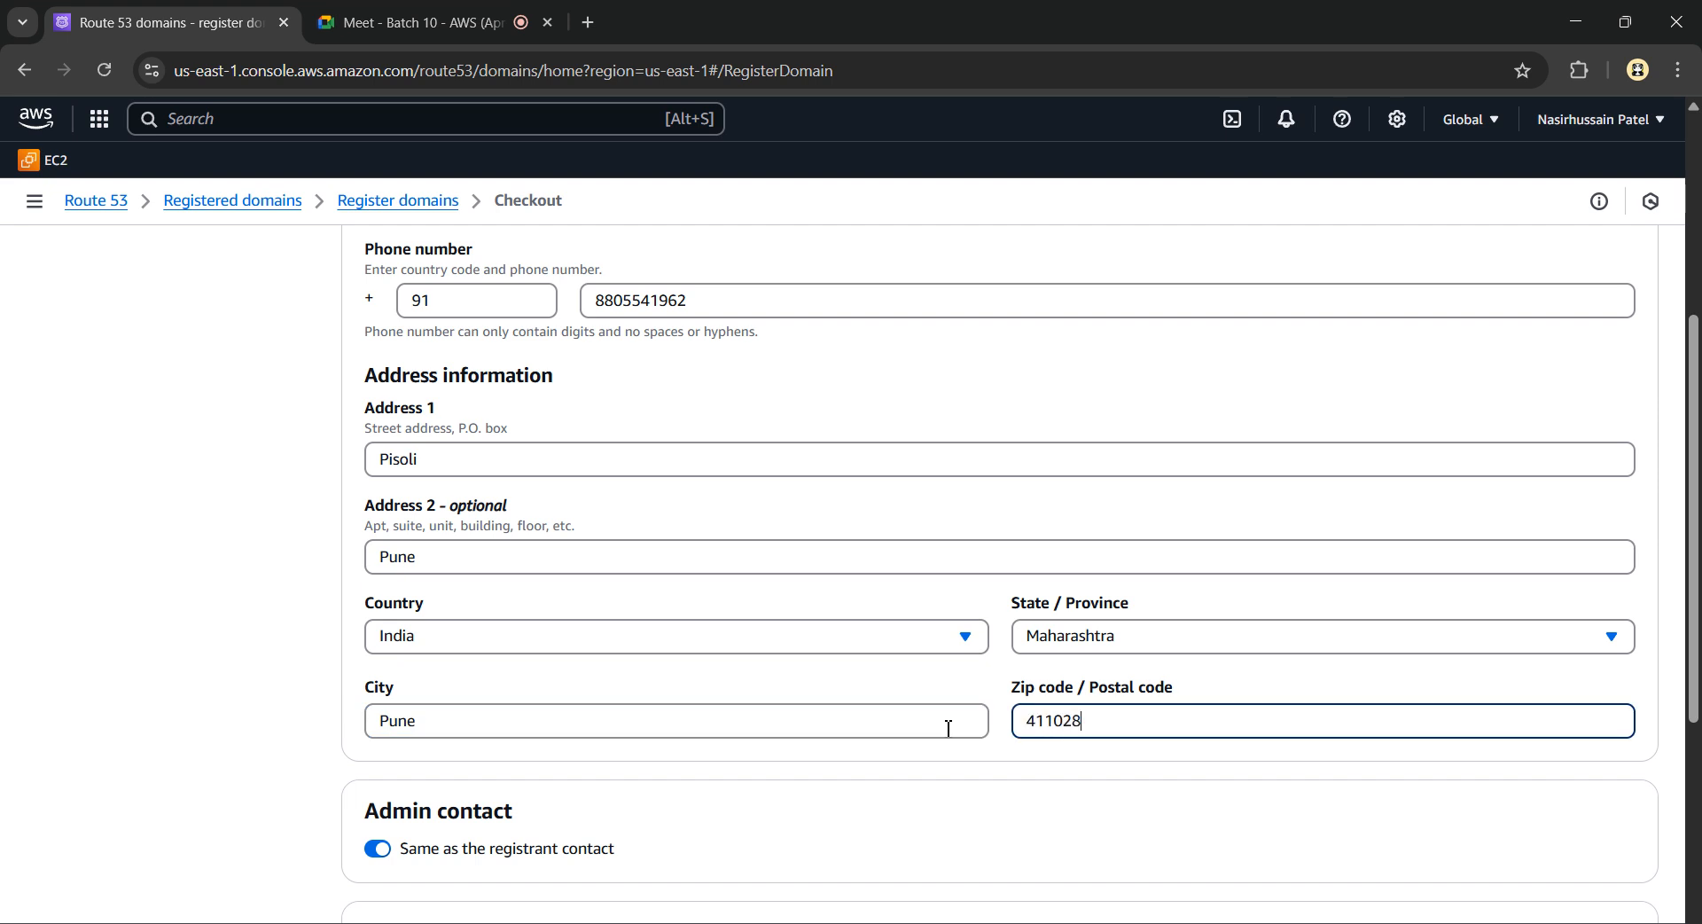
scroll(948, 727, down, 4)
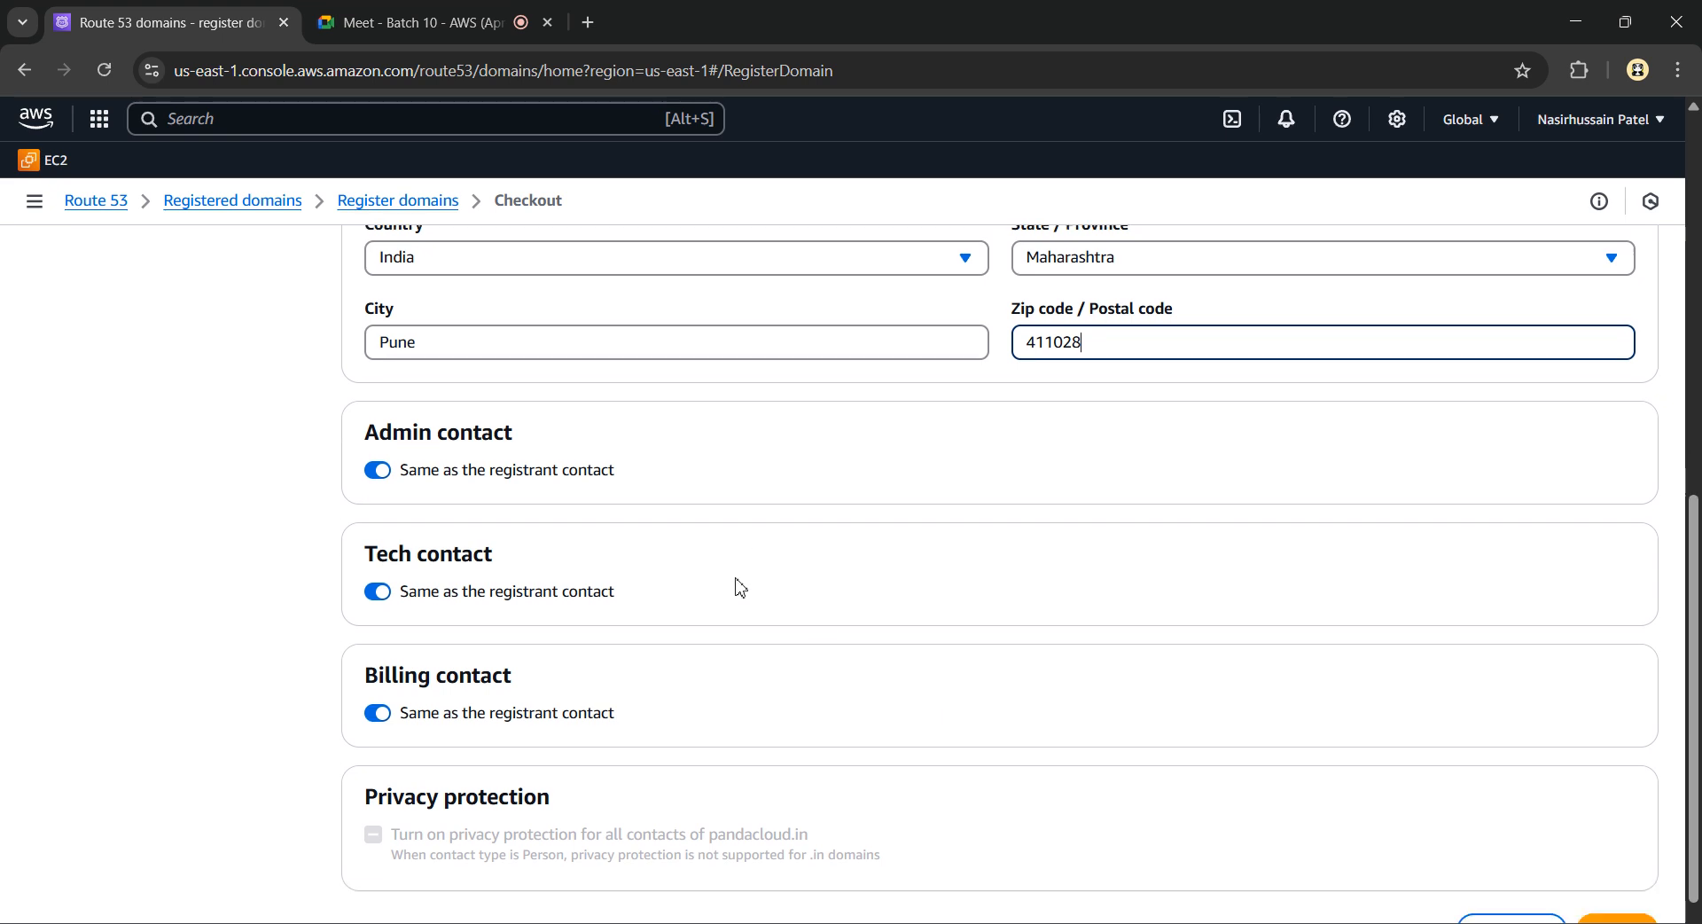
scroll(740, 587, down, 1)
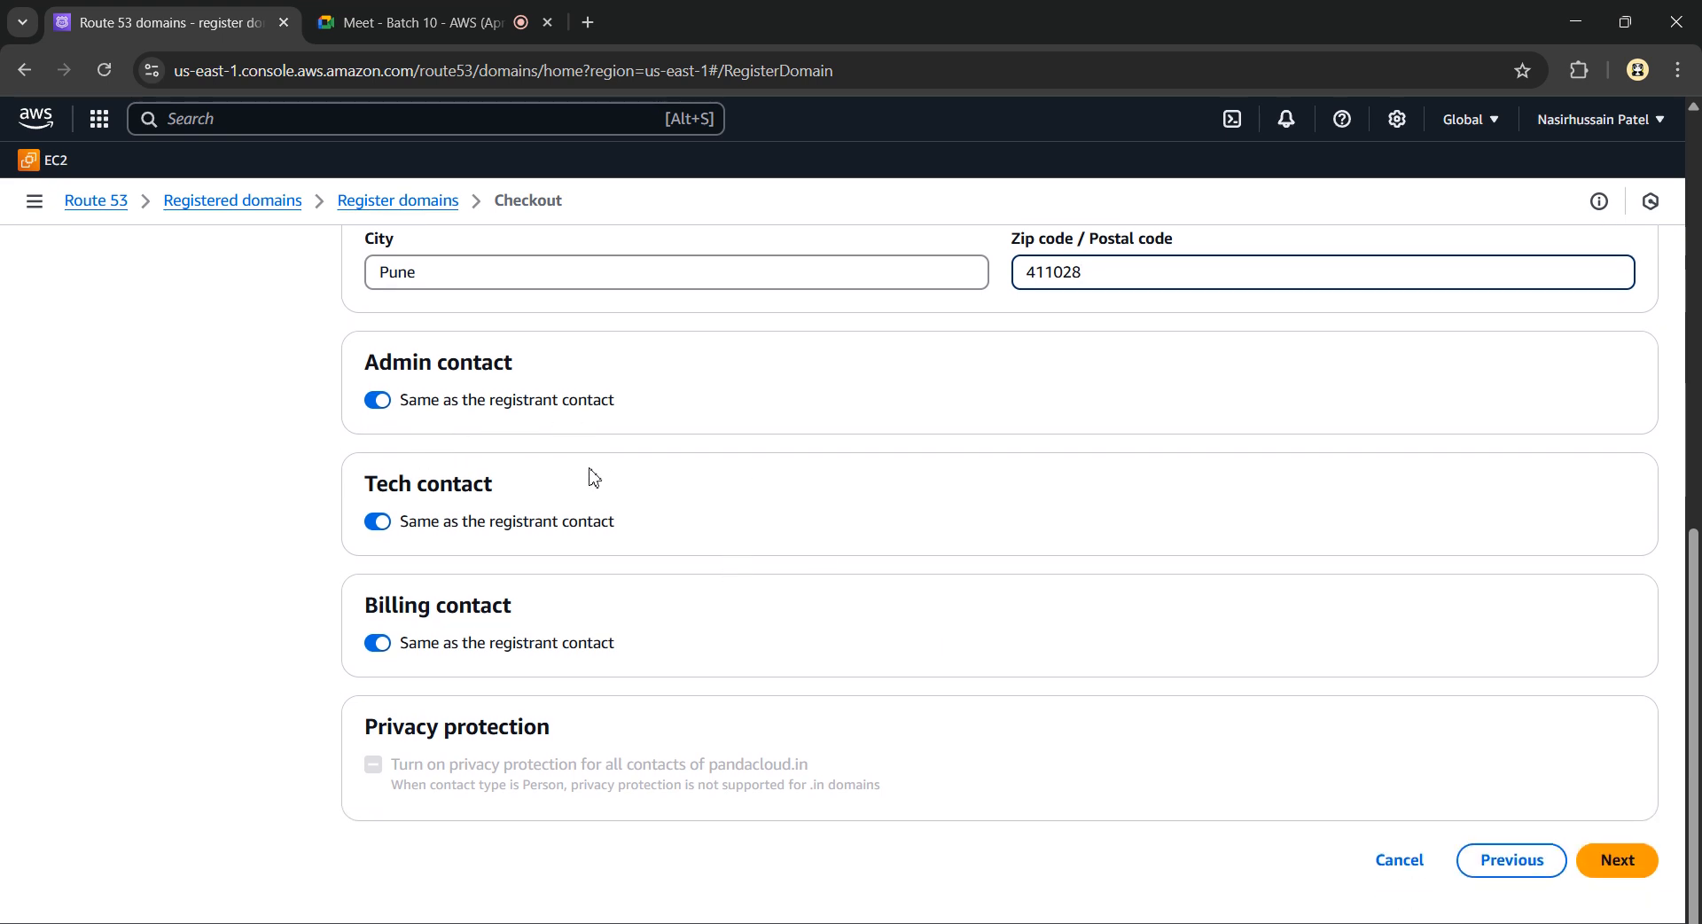
On Review and submit, accept the terms and conditions and submit the pandacloud.in registration
click(1636, 858)
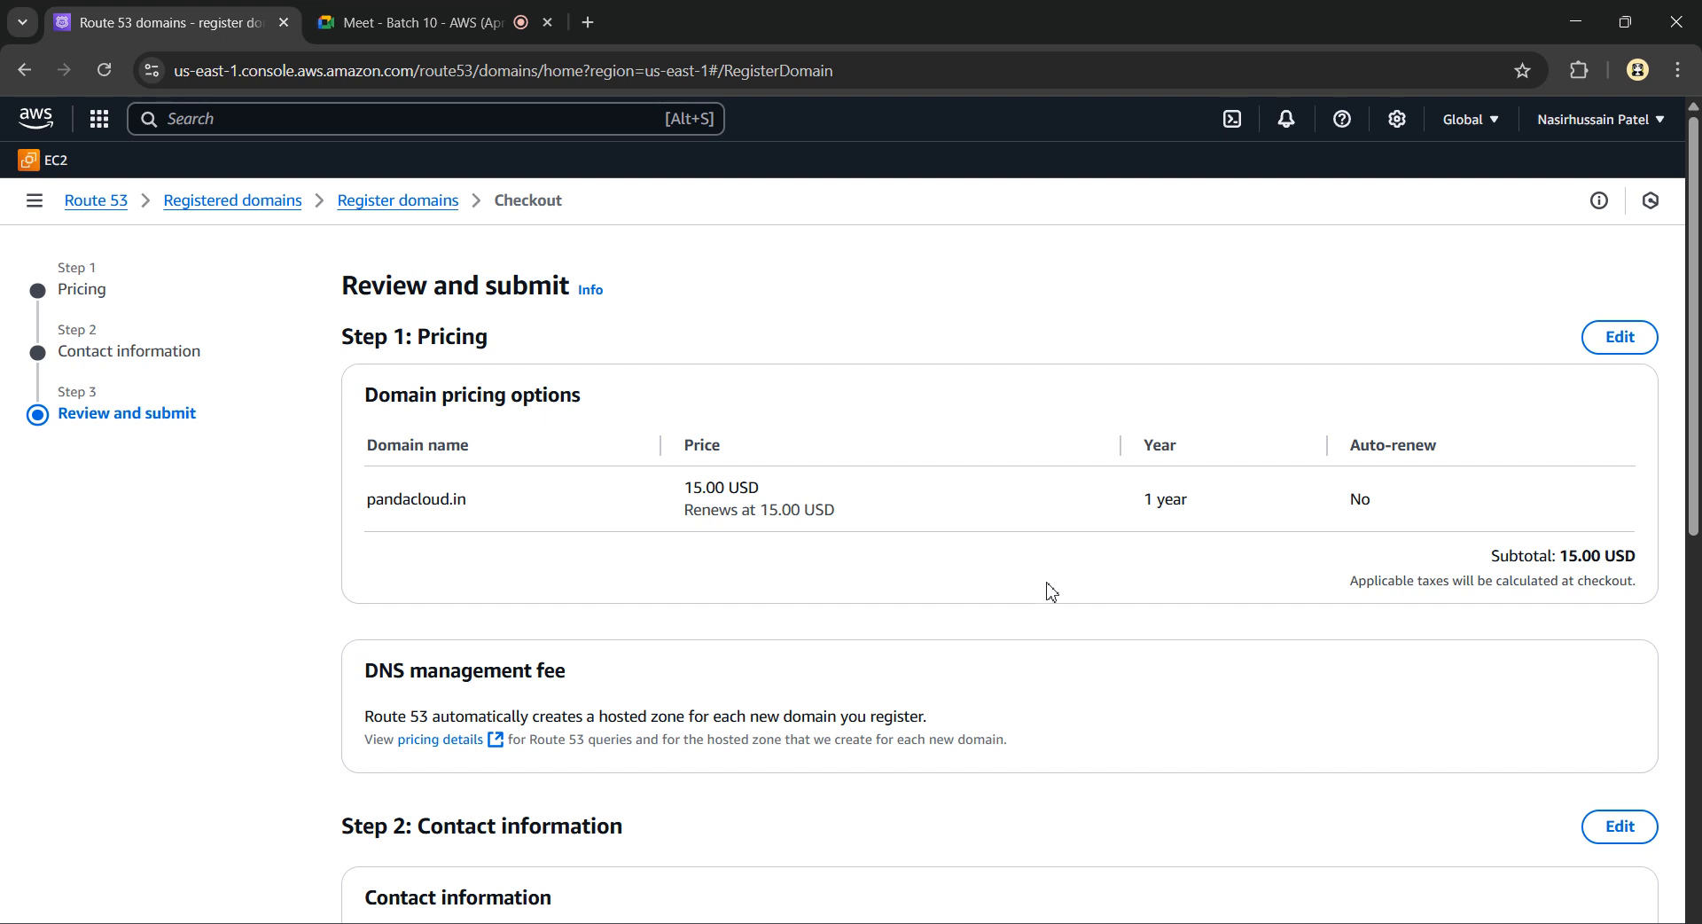
scroll(1051, 592, down, 6)
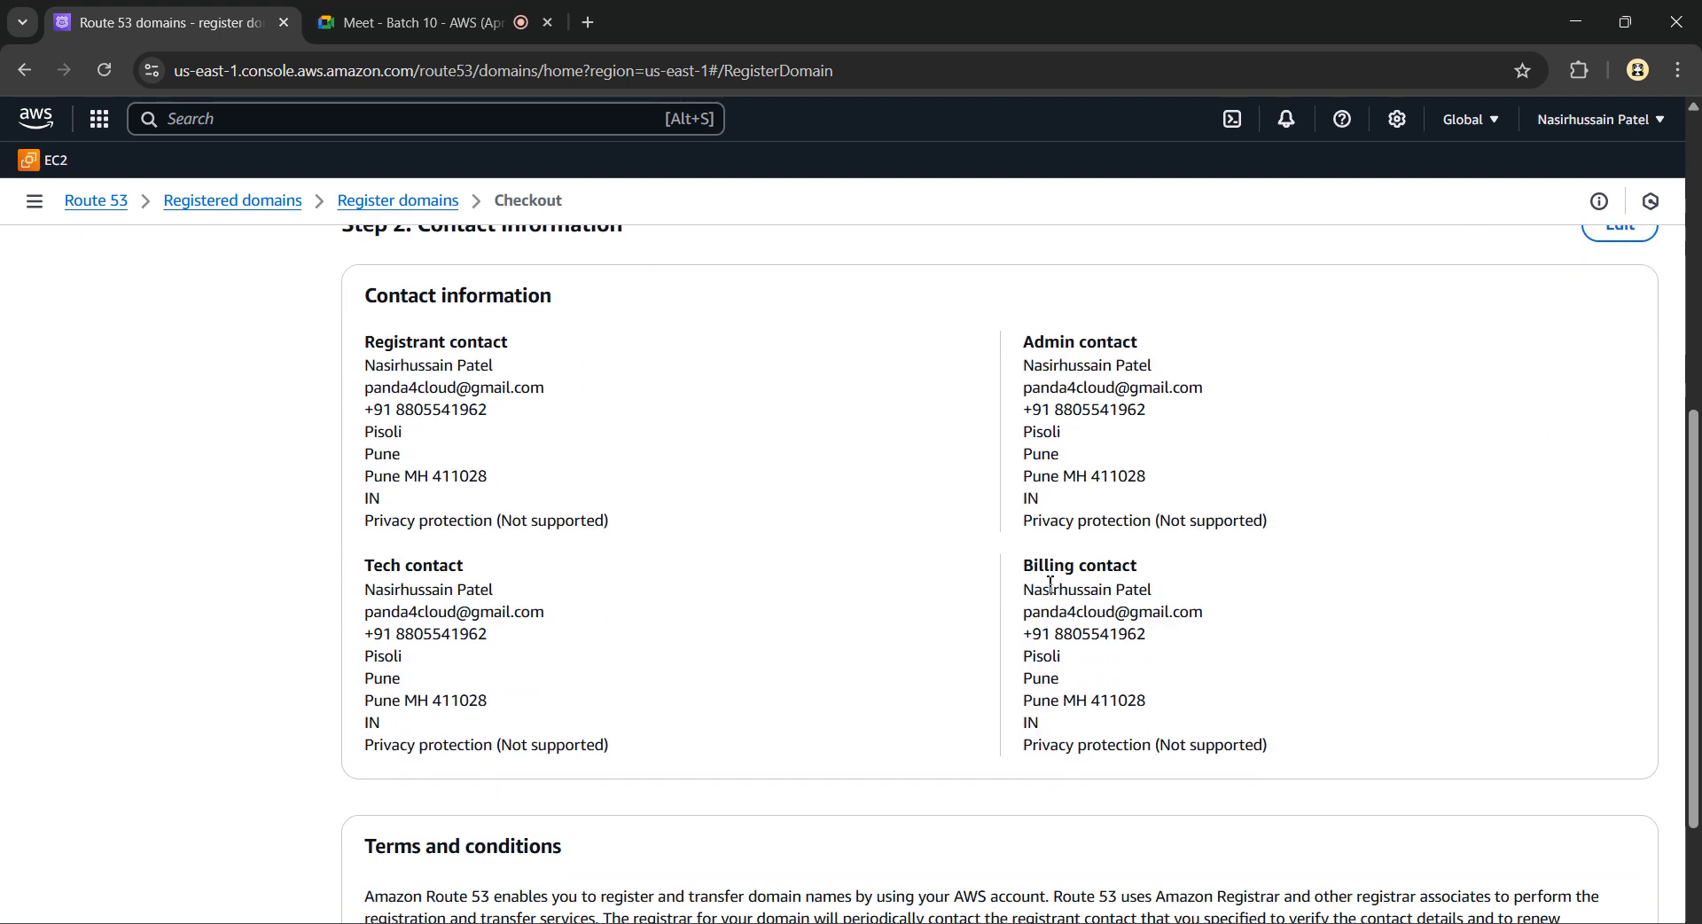
scroll(1050, 584, down, 3)
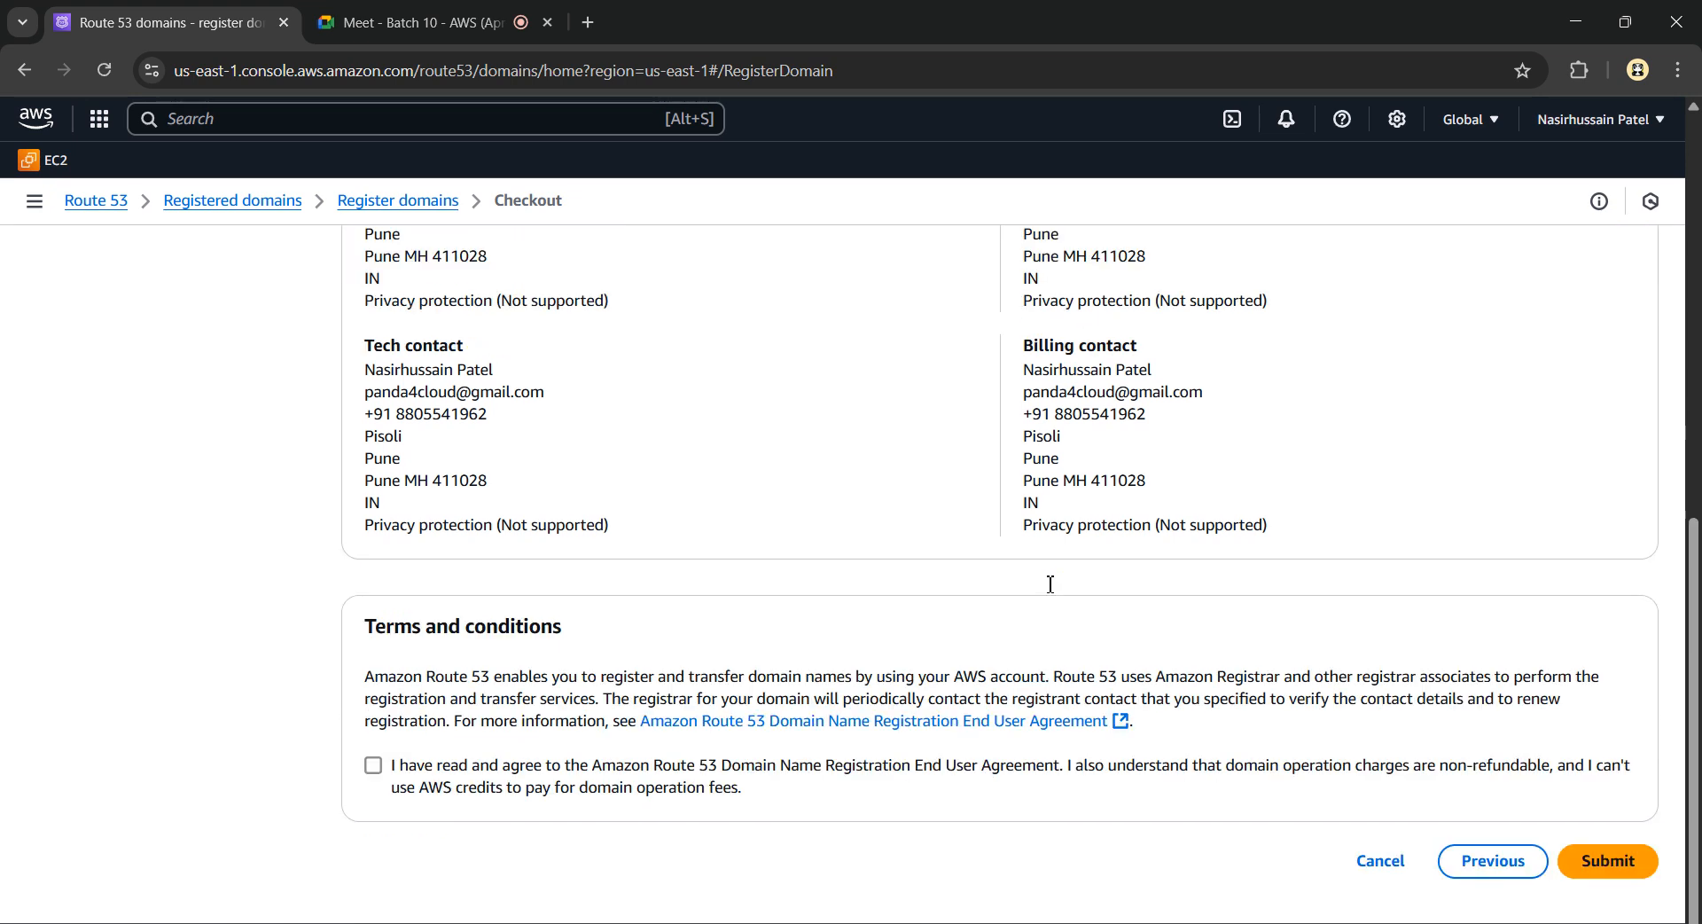
click(373, 765)
click(1621, 861)
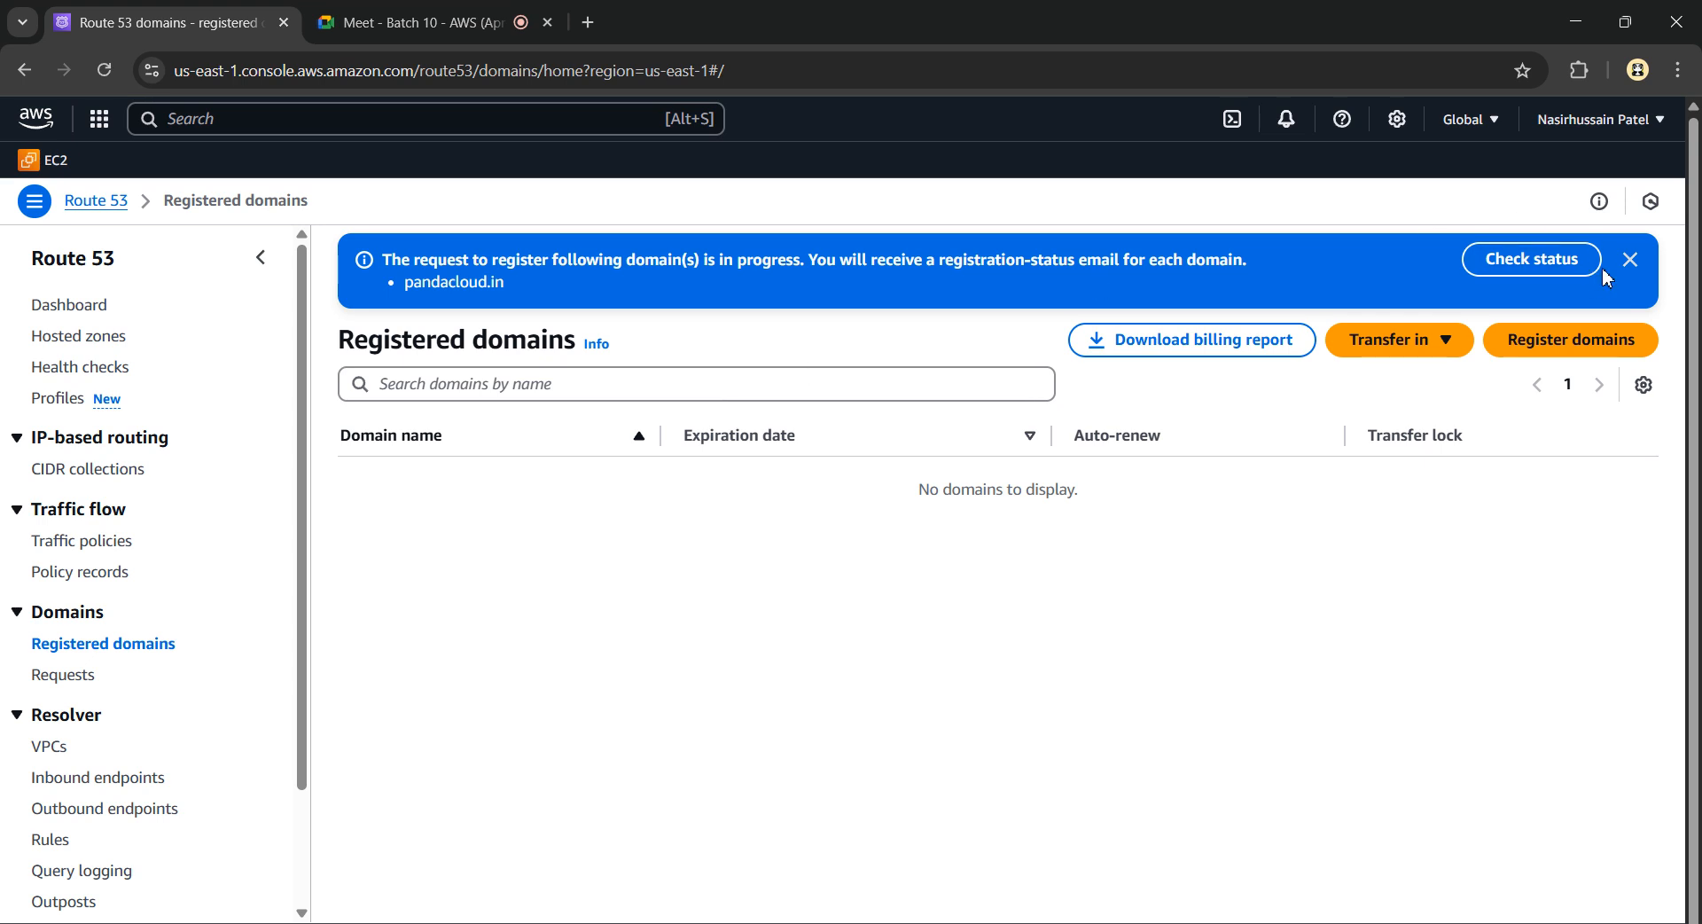
Select pandacloud.in in the registration-in-progress banner, then close the banner
click(809, 266)
drag(510, 297, 408, 305)
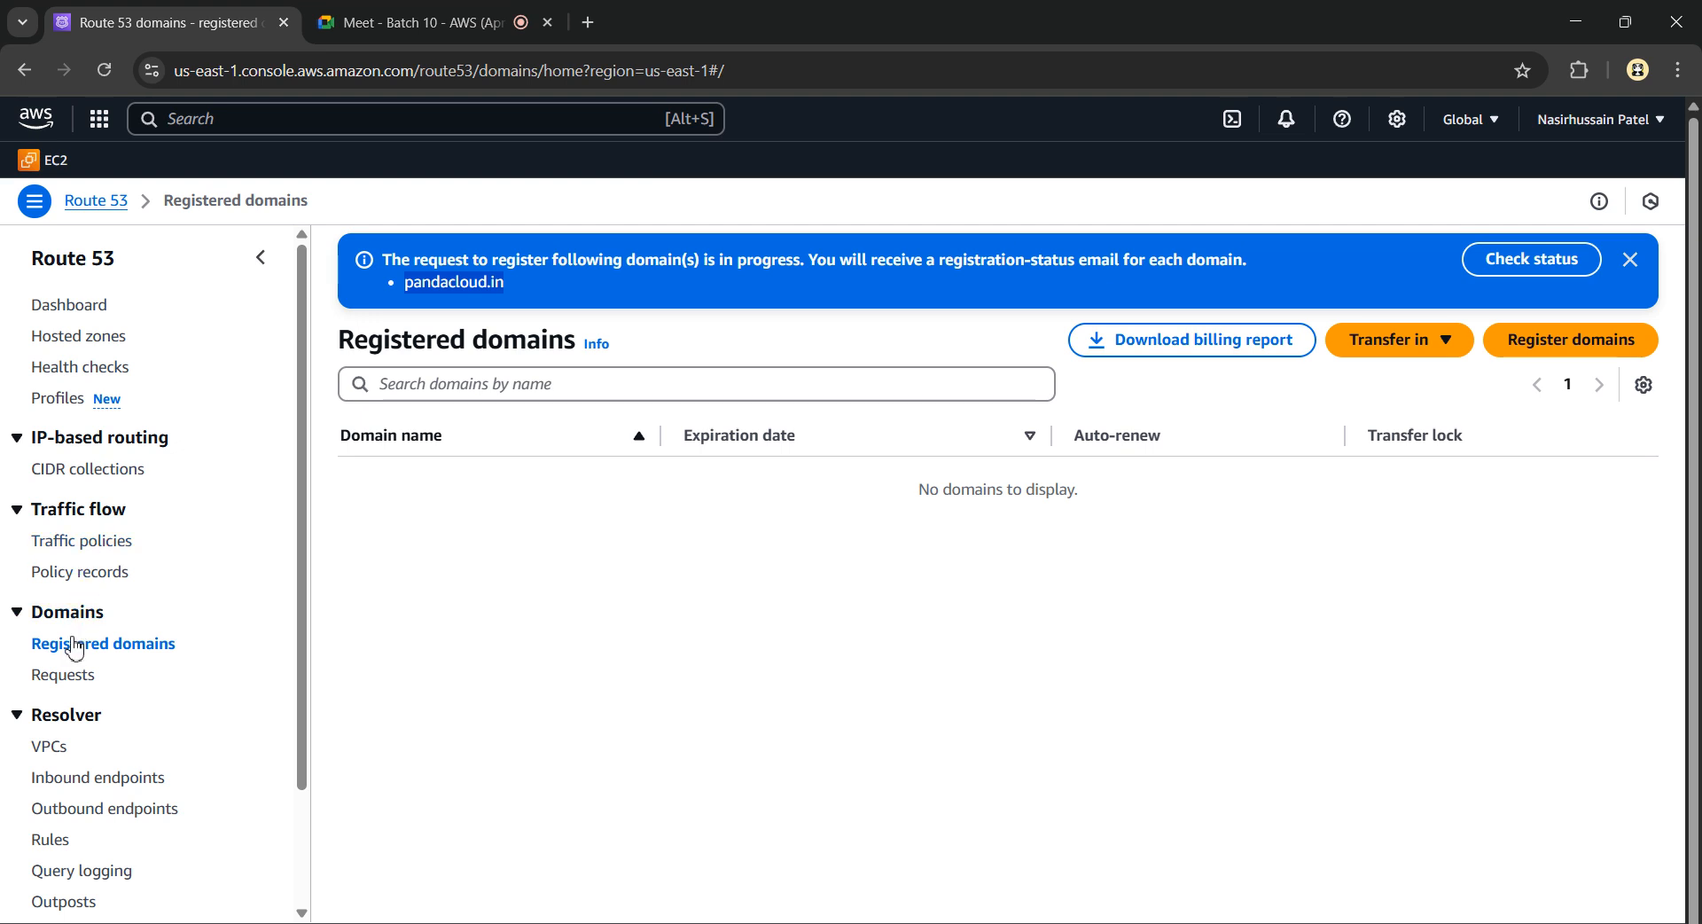
click(1630, 260)
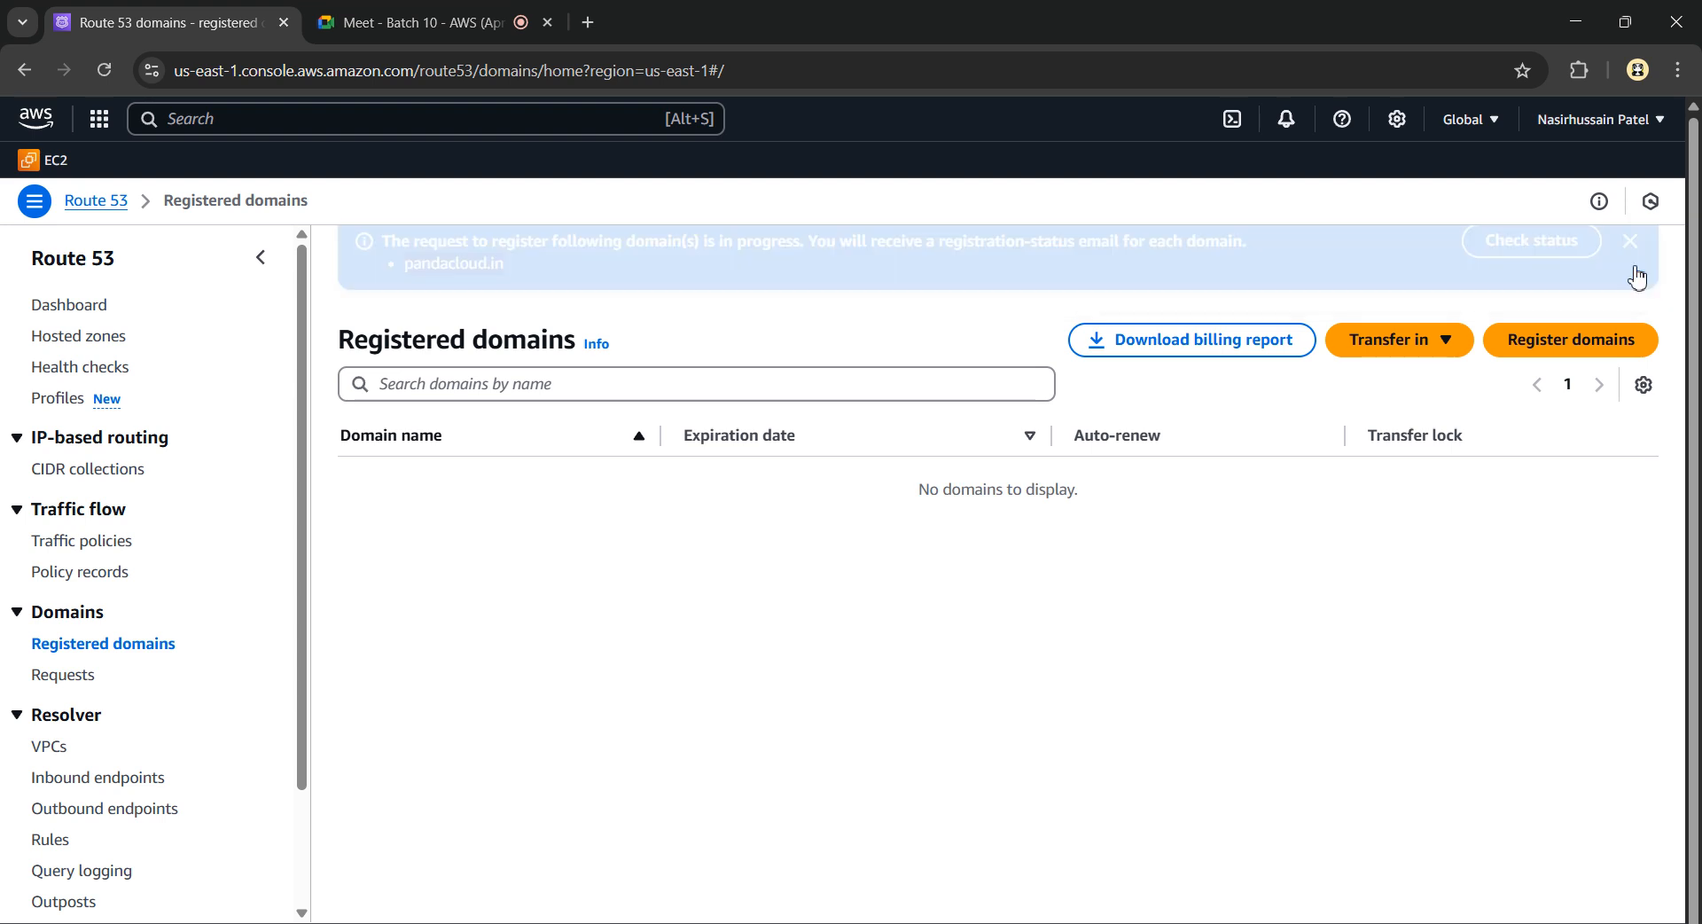
Show the Requests list and highlight pandacloud.in's In progress status
click(73, 678)
click(88, 647)
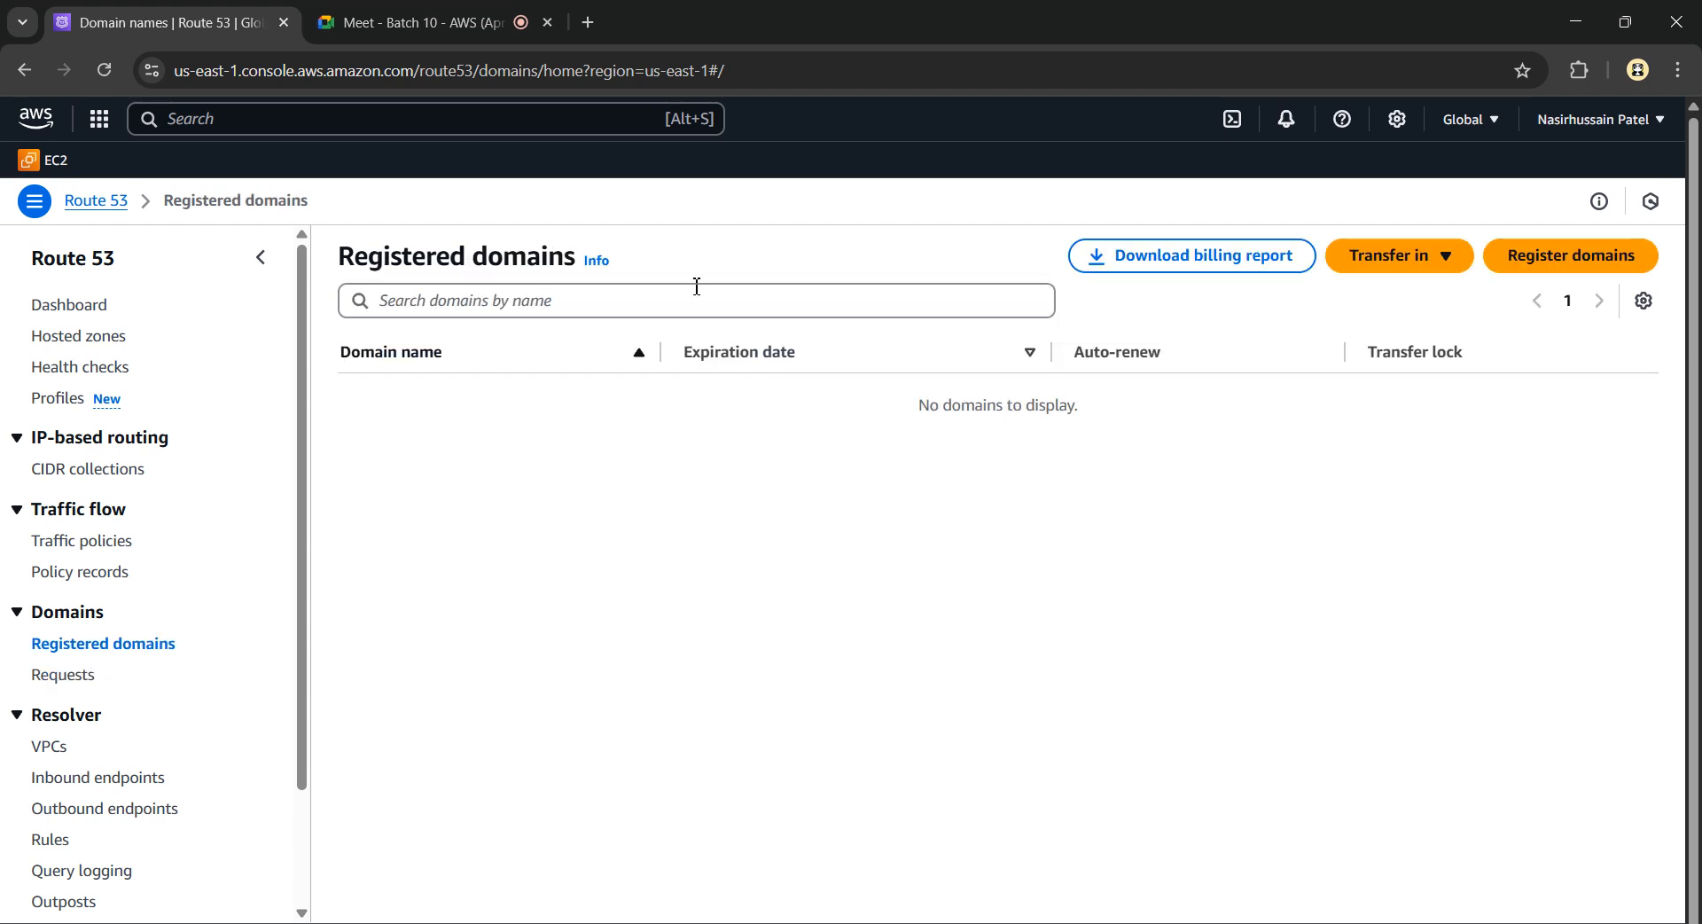
click(75, 694)
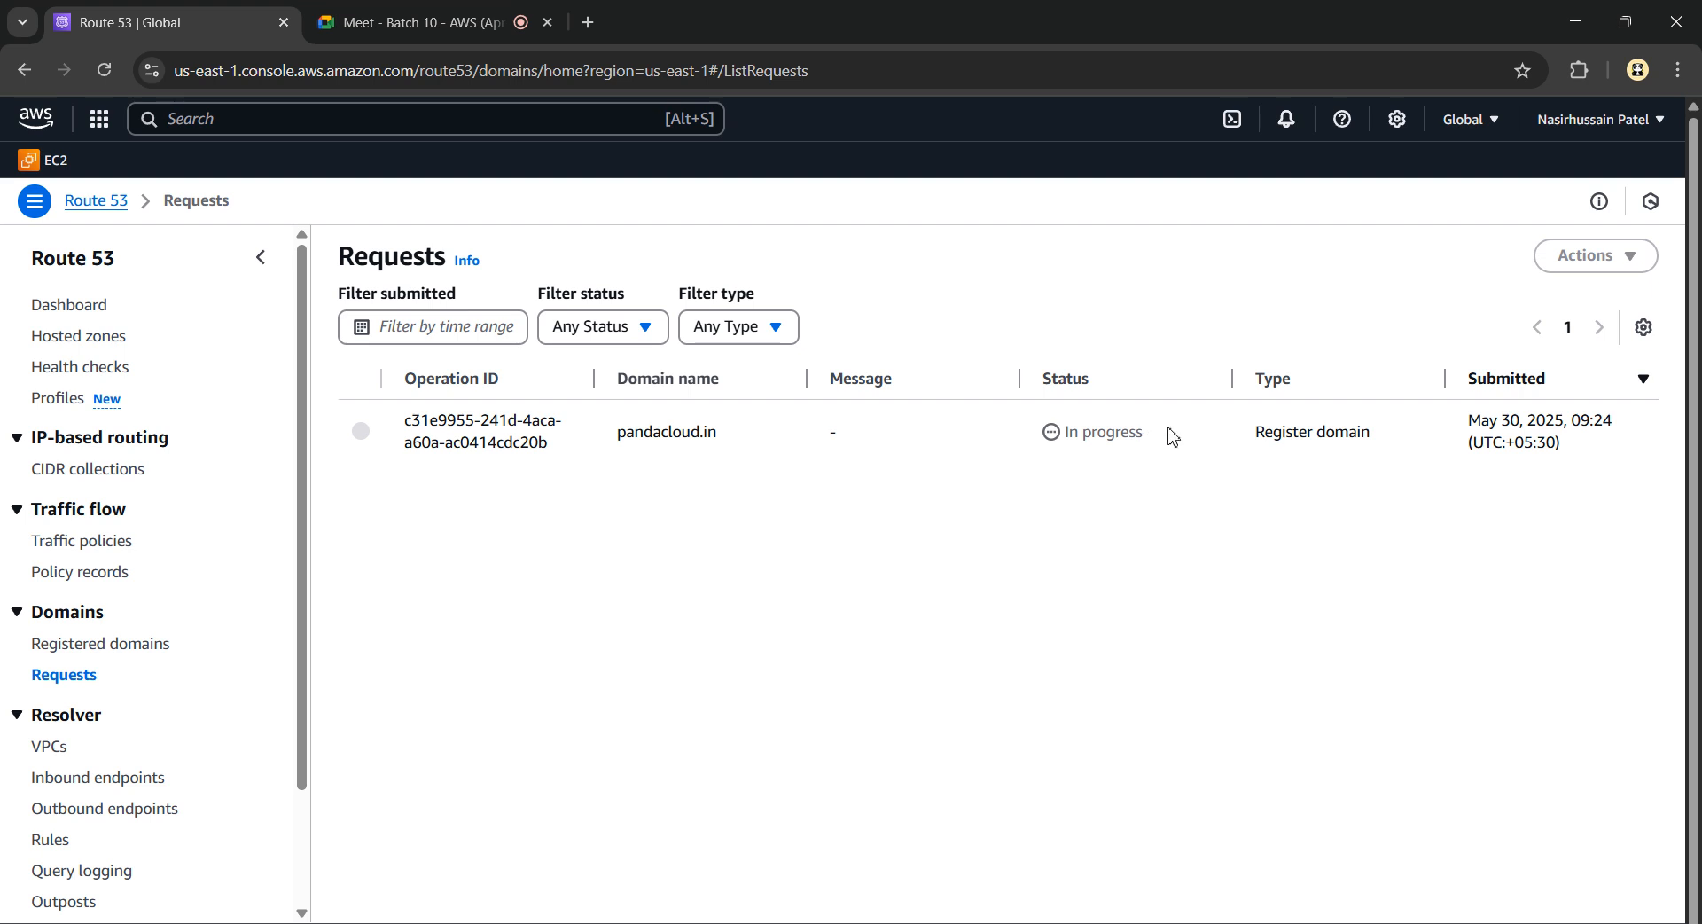
triple_click(1064, 449)
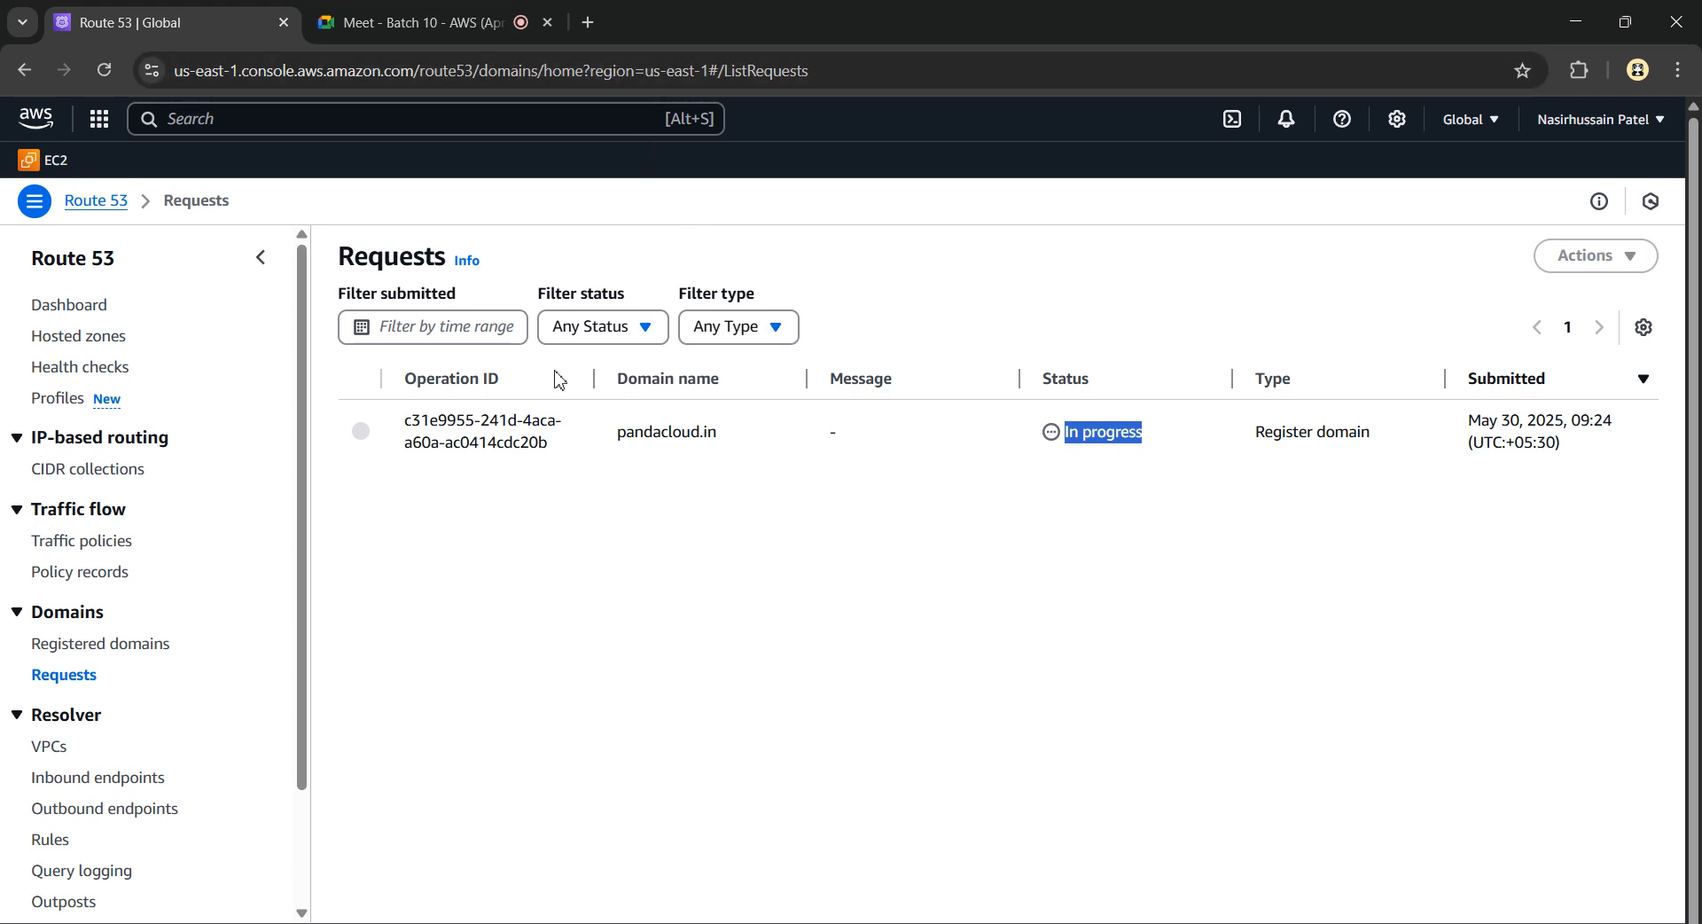
Read the Amazon Registrar Sign-Up Confirmation email in a new Gmail tab, then return to Route 53
click(589, 27)
text(gmail.com)
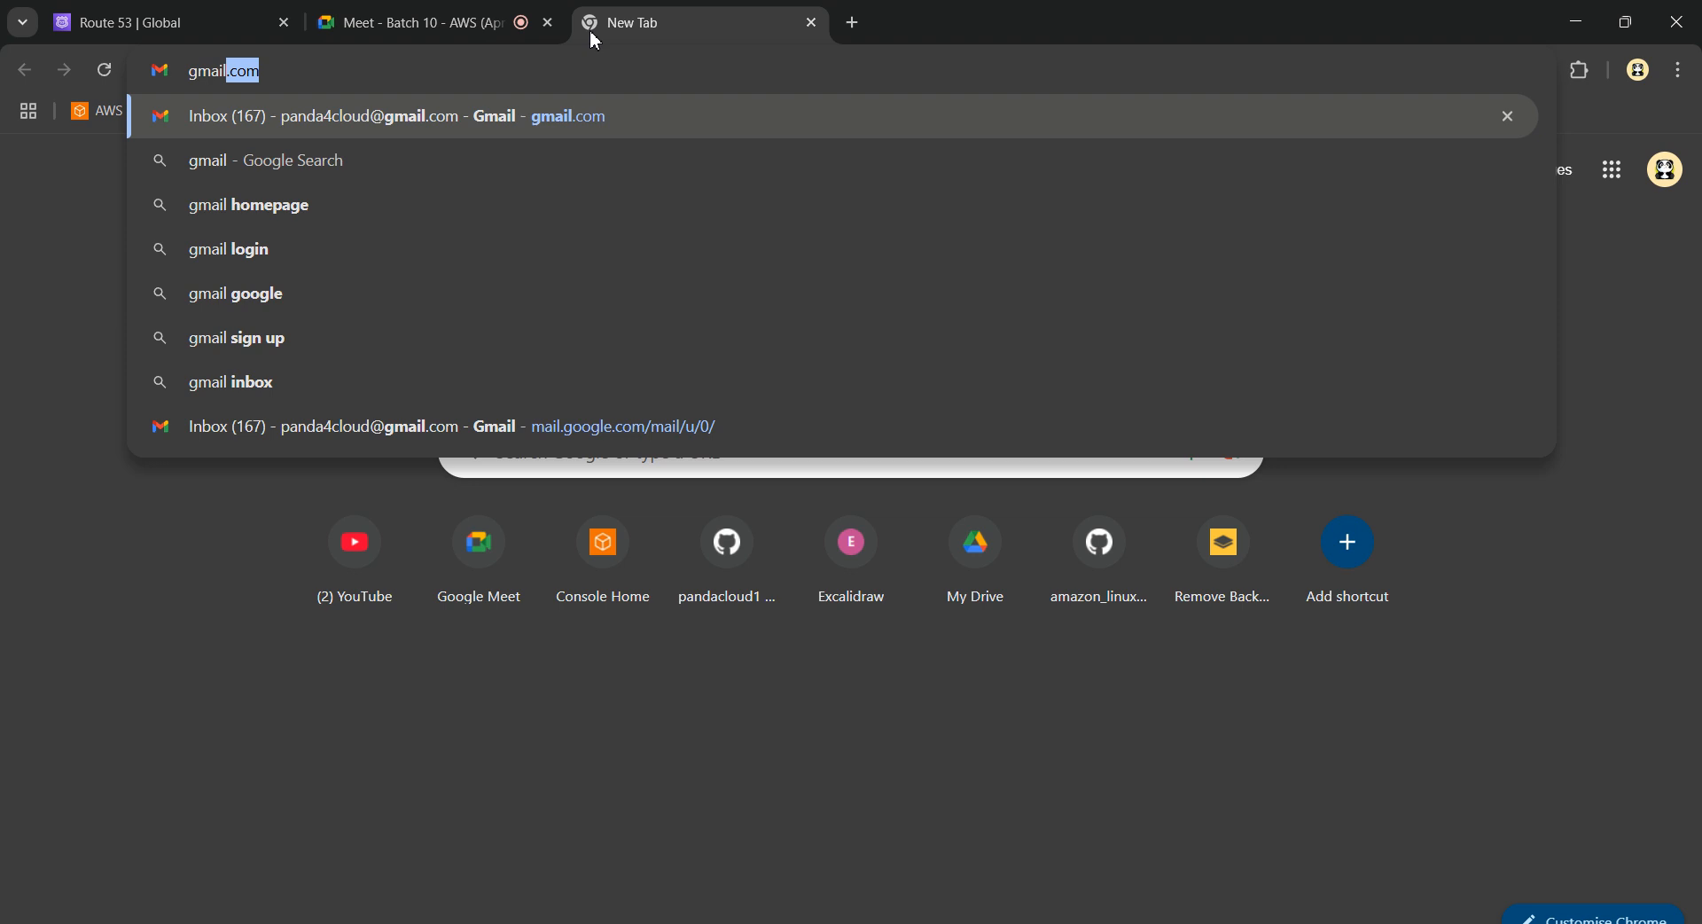
key(Return)
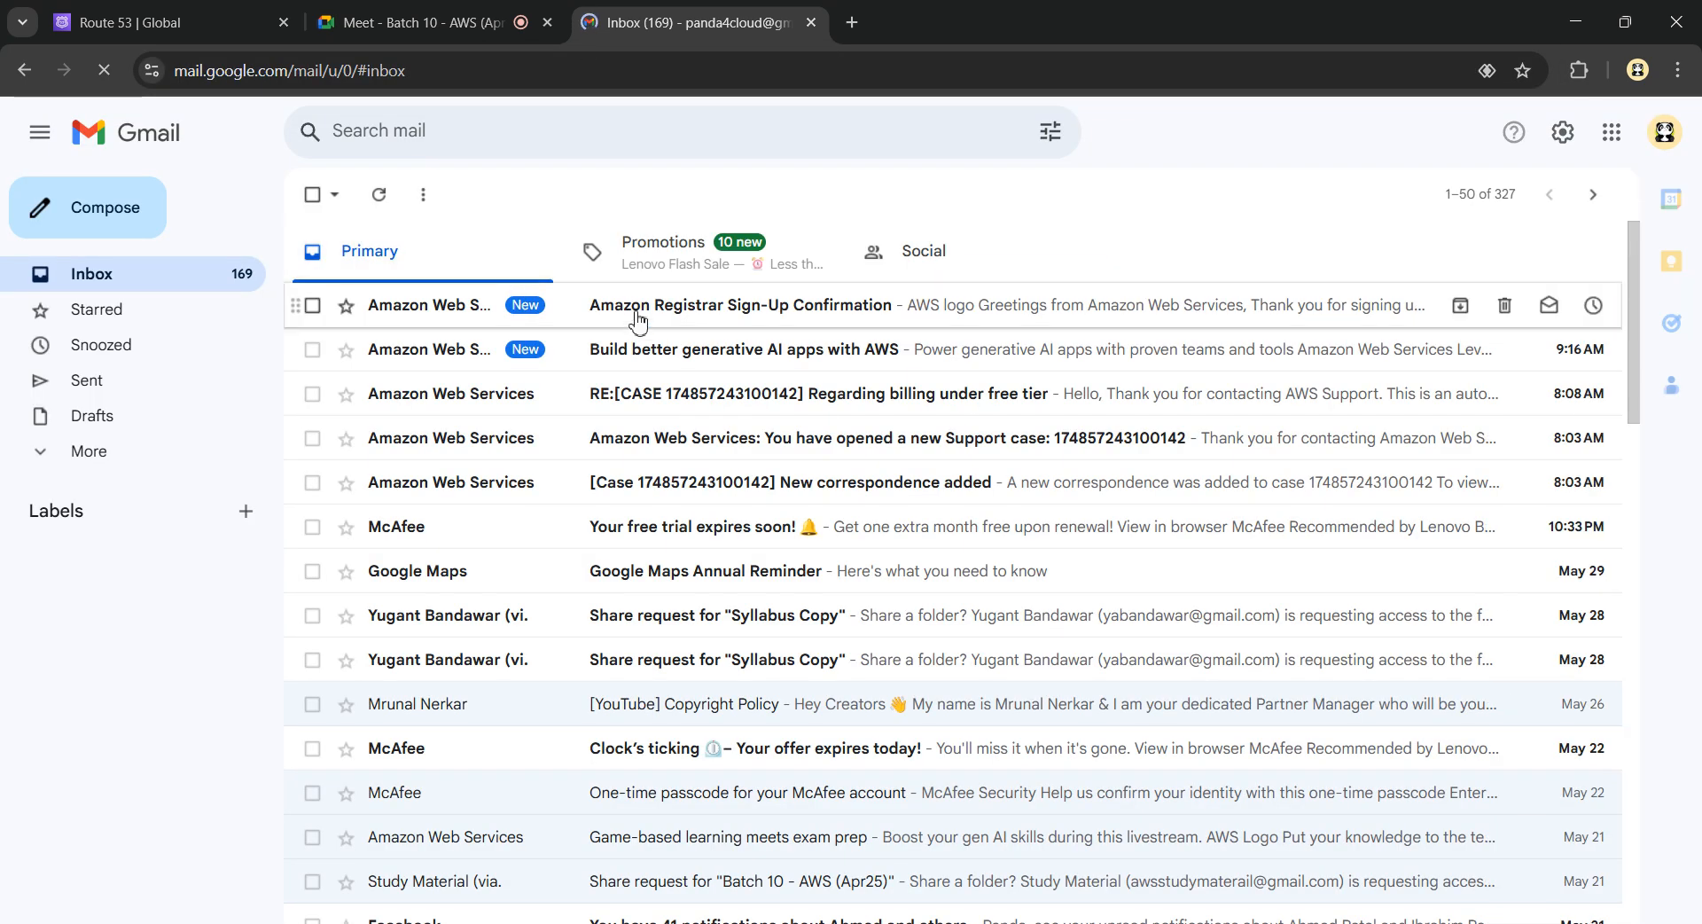
click(671, 317)
scroll(847, 603, down, 5)
scroll(845, 605, up, 4)
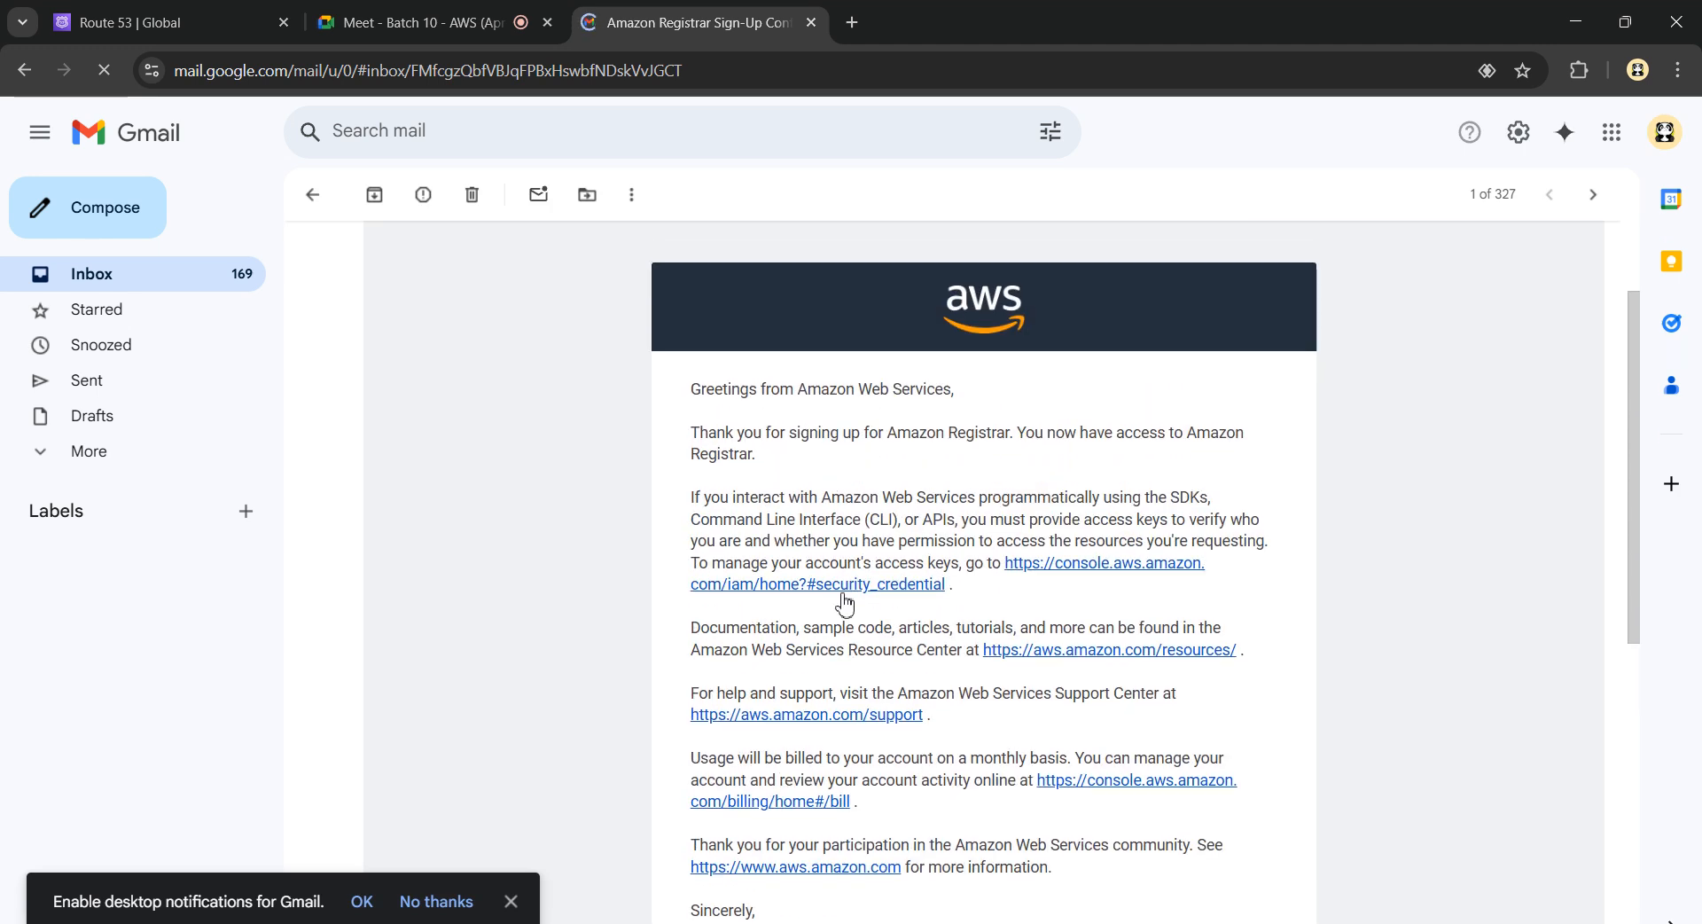
click(313, 204)
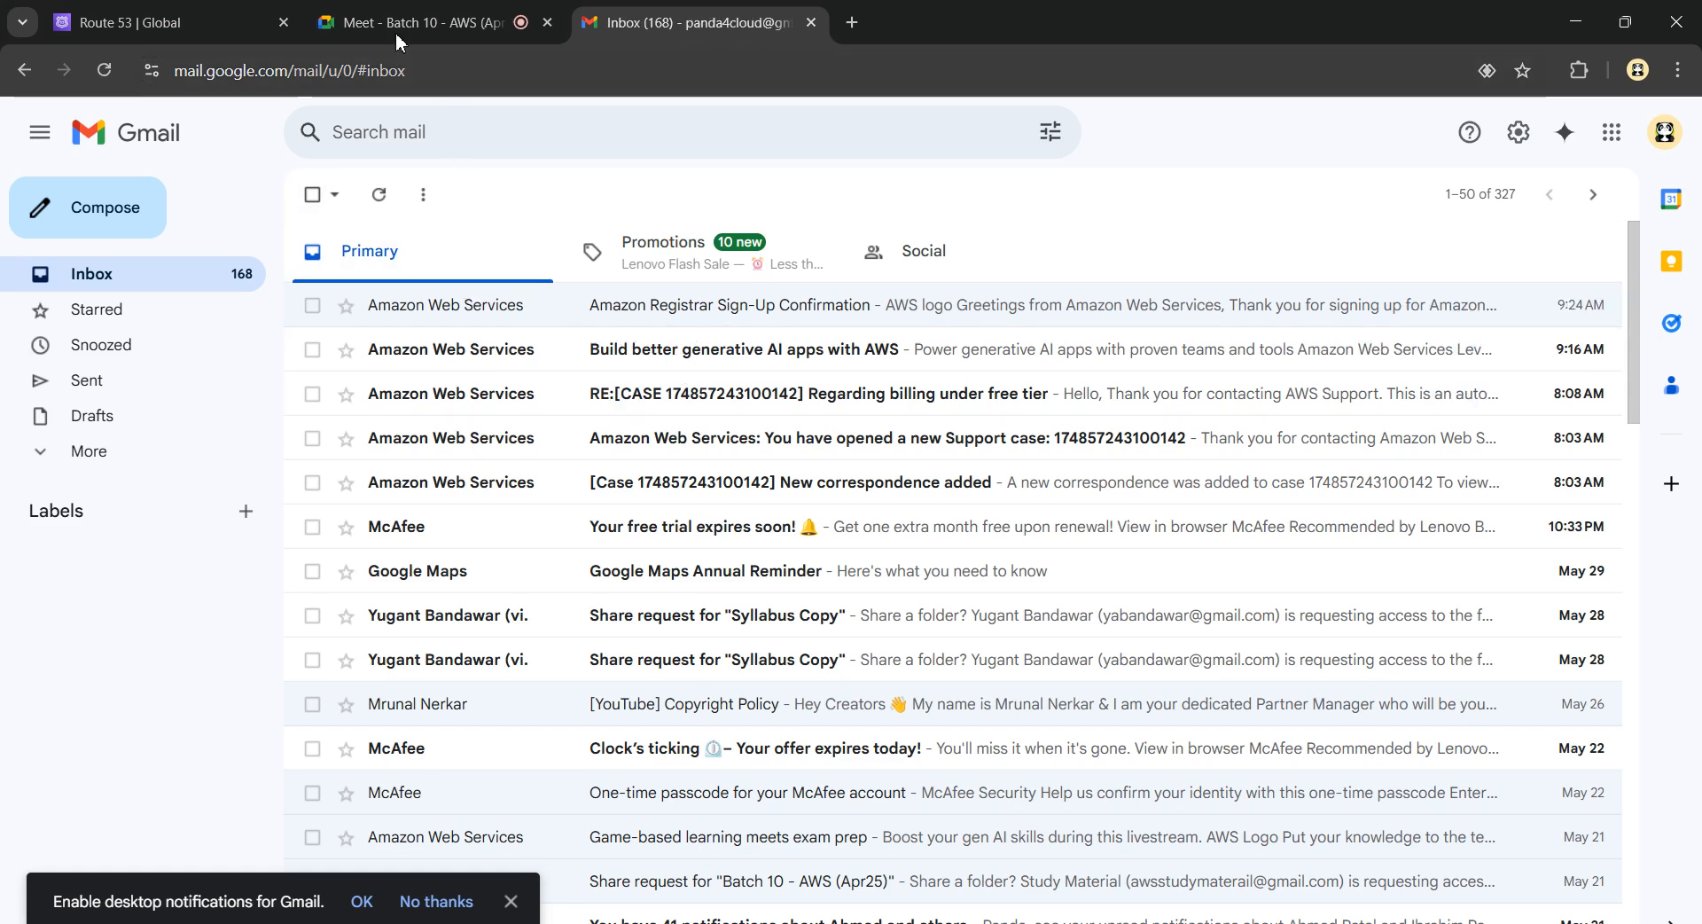
click(133, 20)
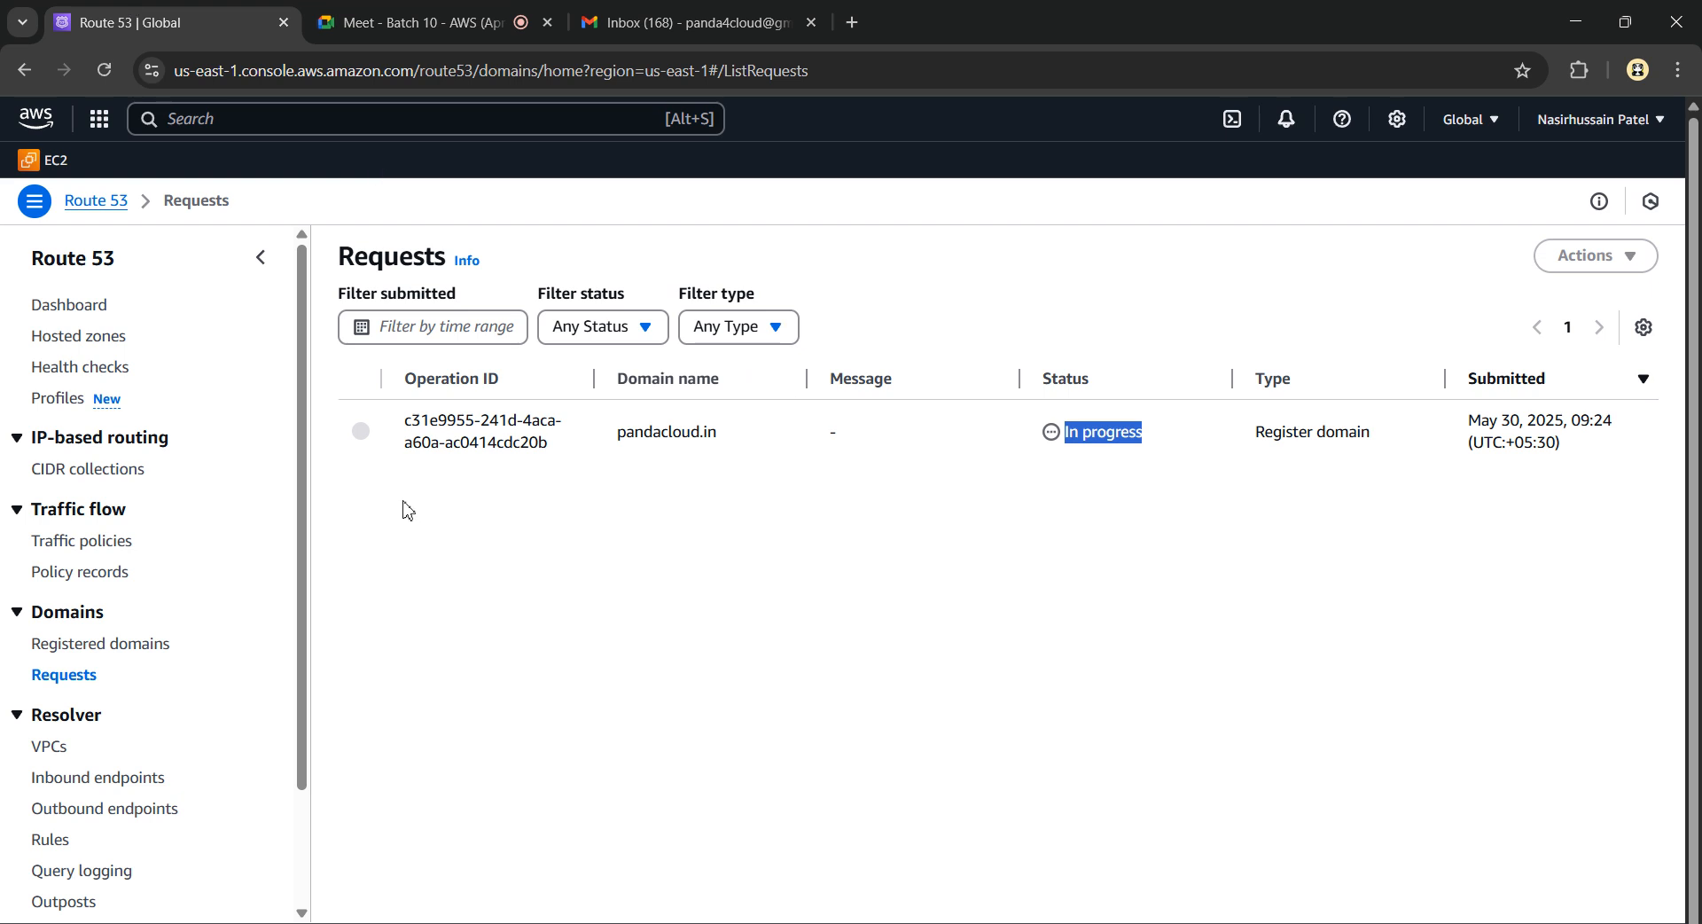
Reload Requests, highlight pandacloud.in's In progress status, and return to the empty Registered domains list
click(104, 71)
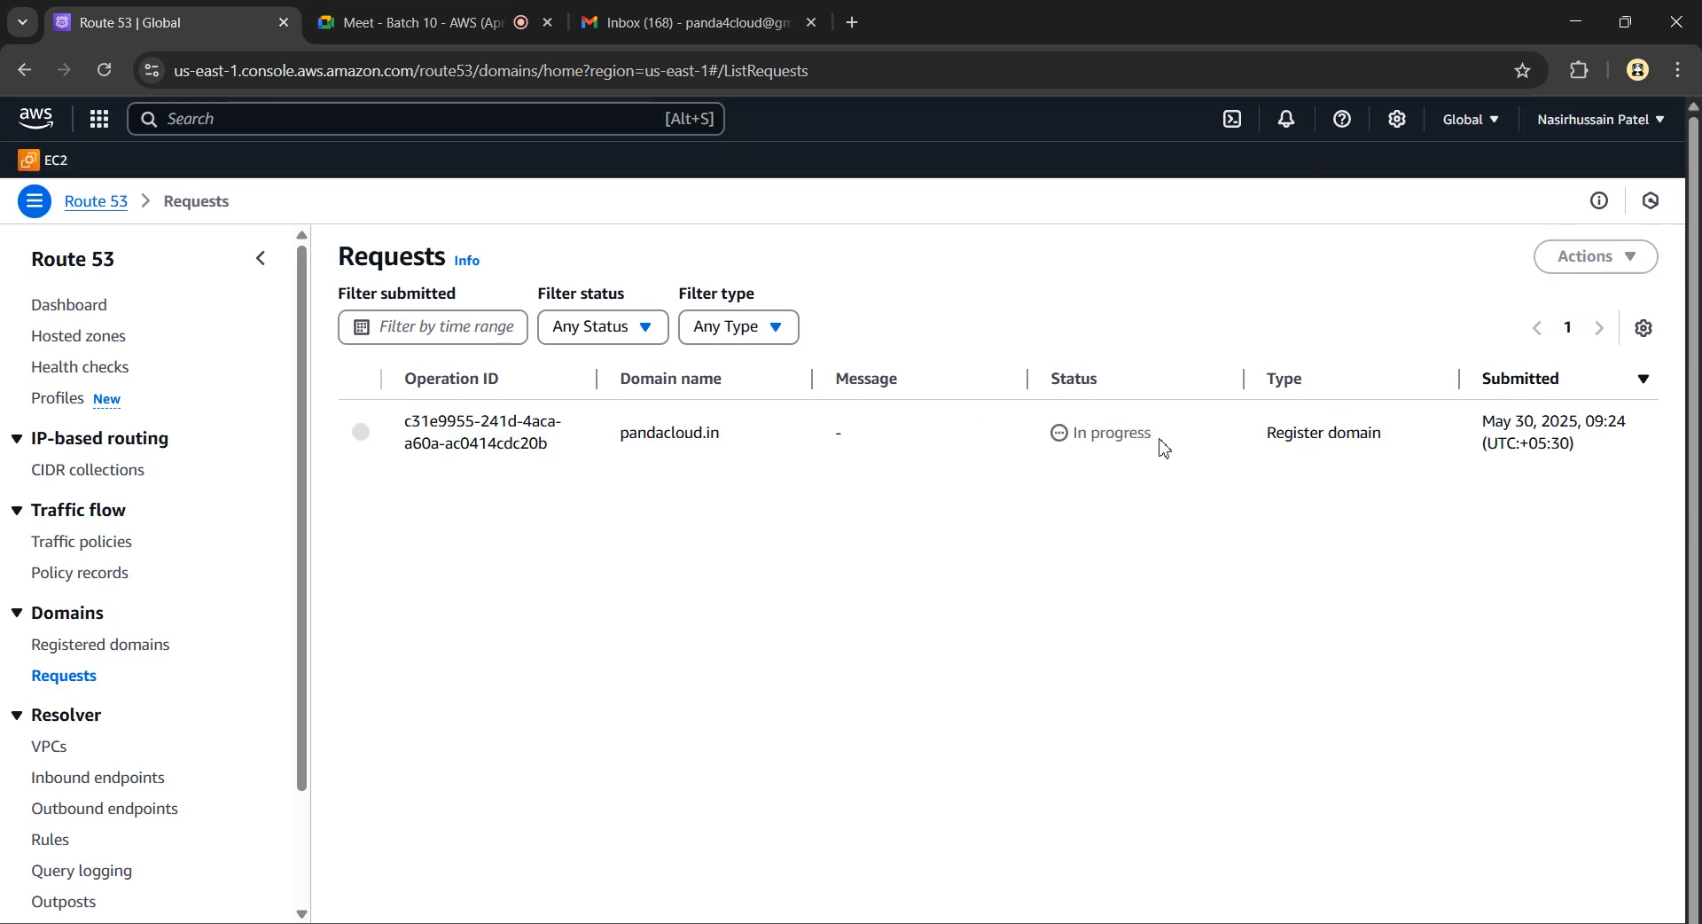
drag(1164, 447, 1054, 452)
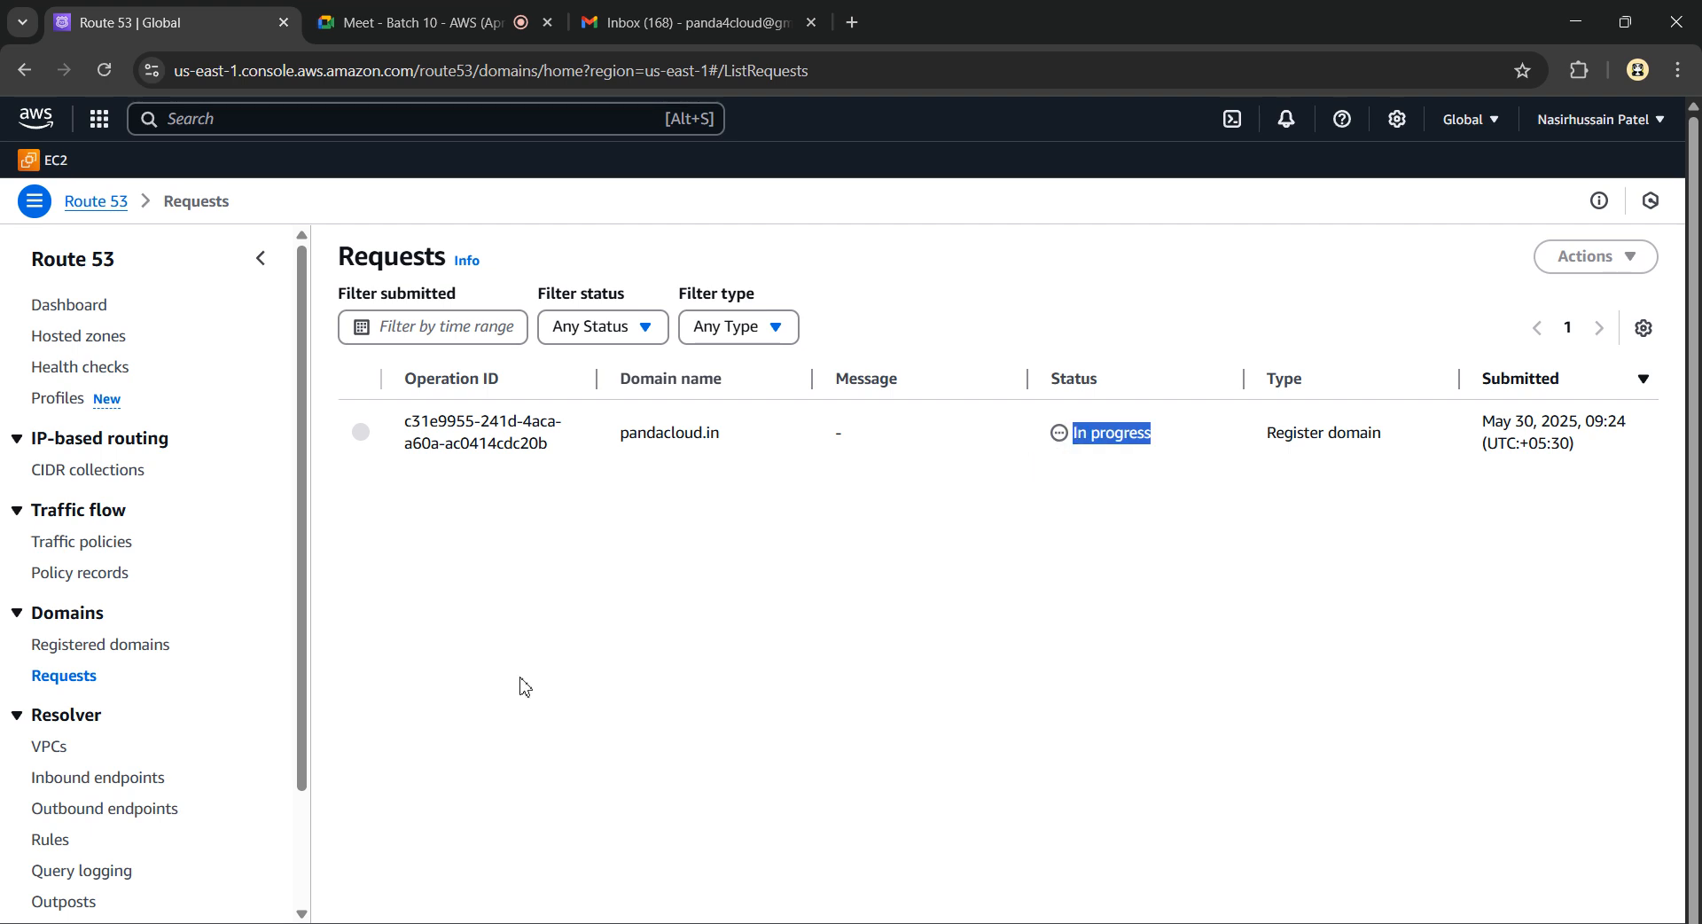
click(76, 654)
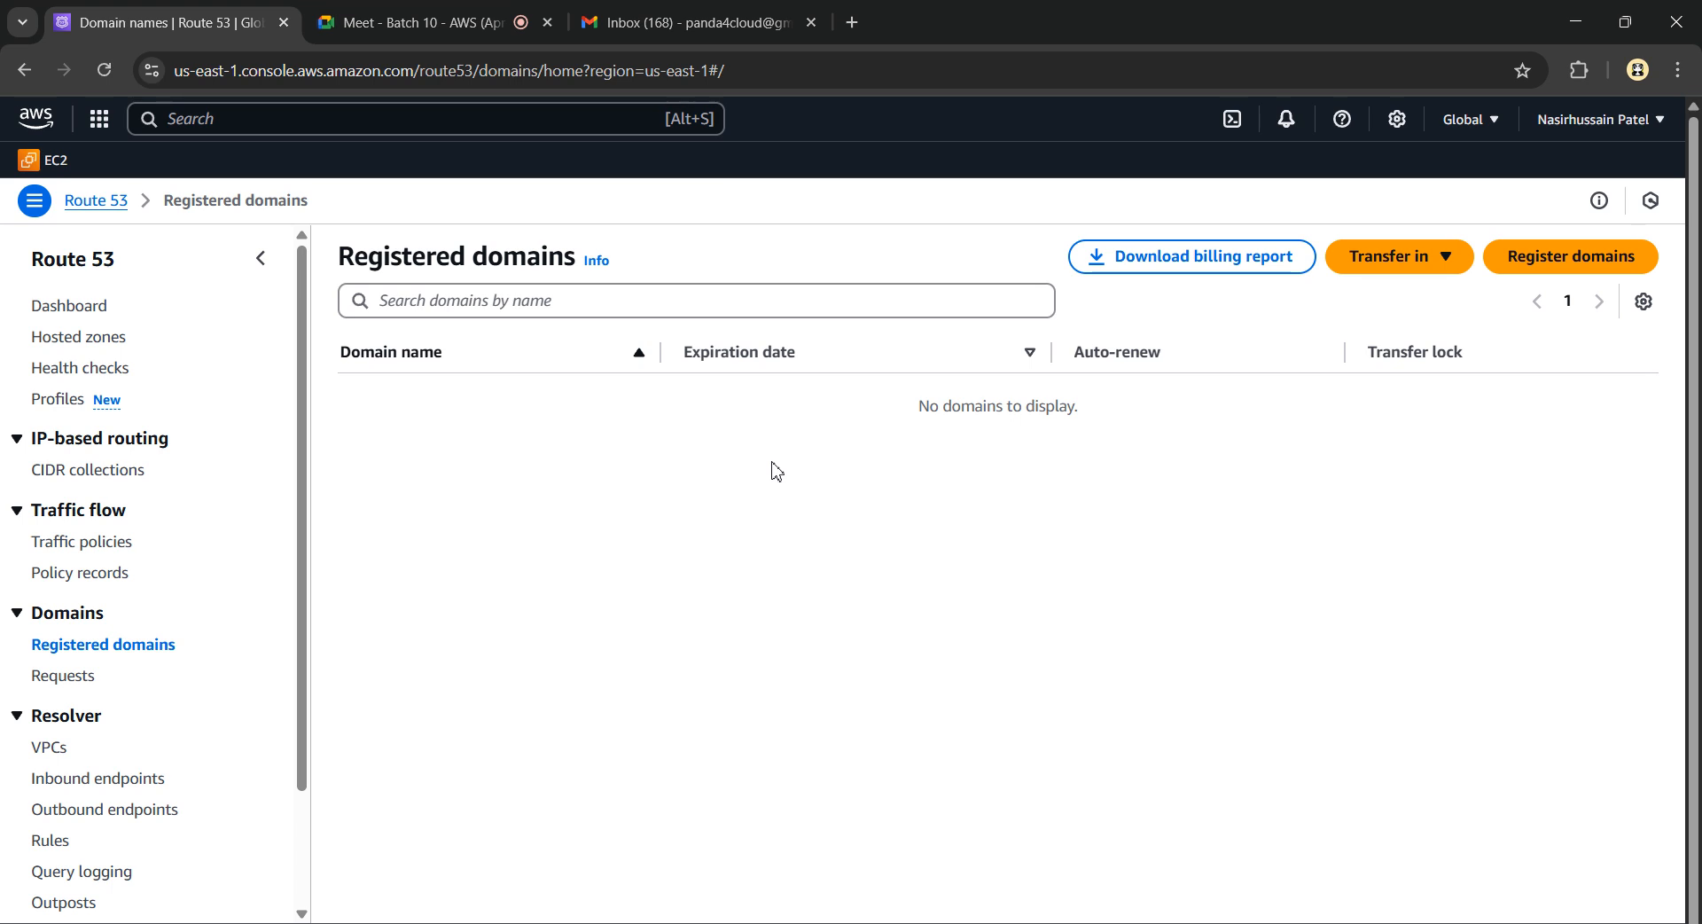
click(1516, 259)
click(207, 422)
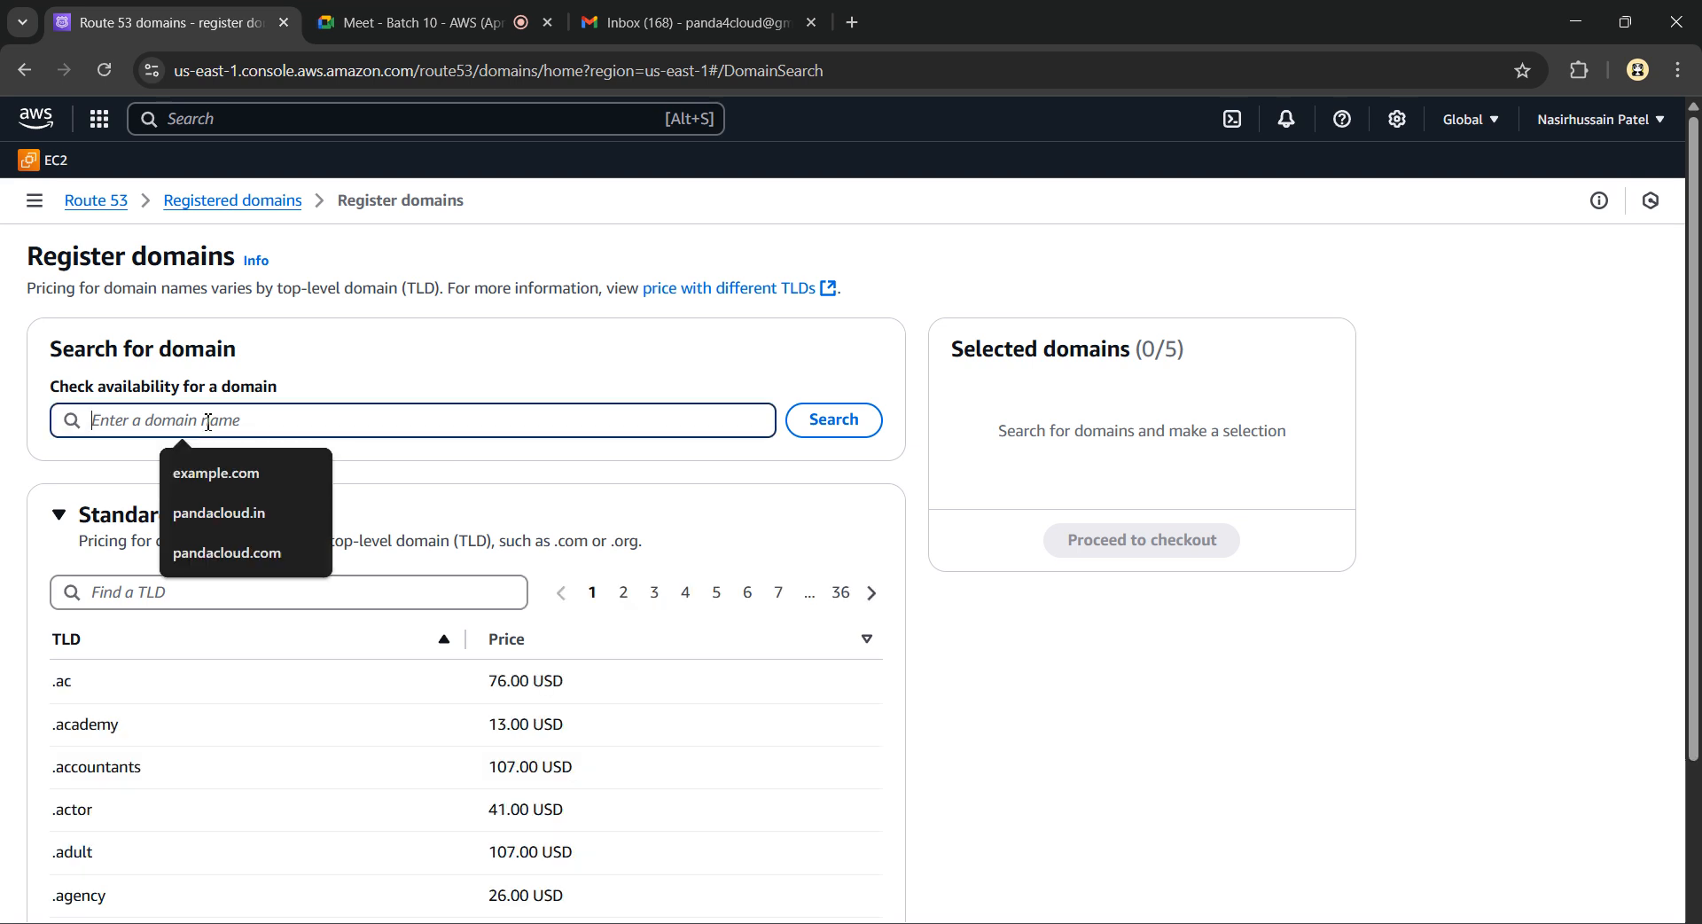
scroll(470, 701, down, 2)
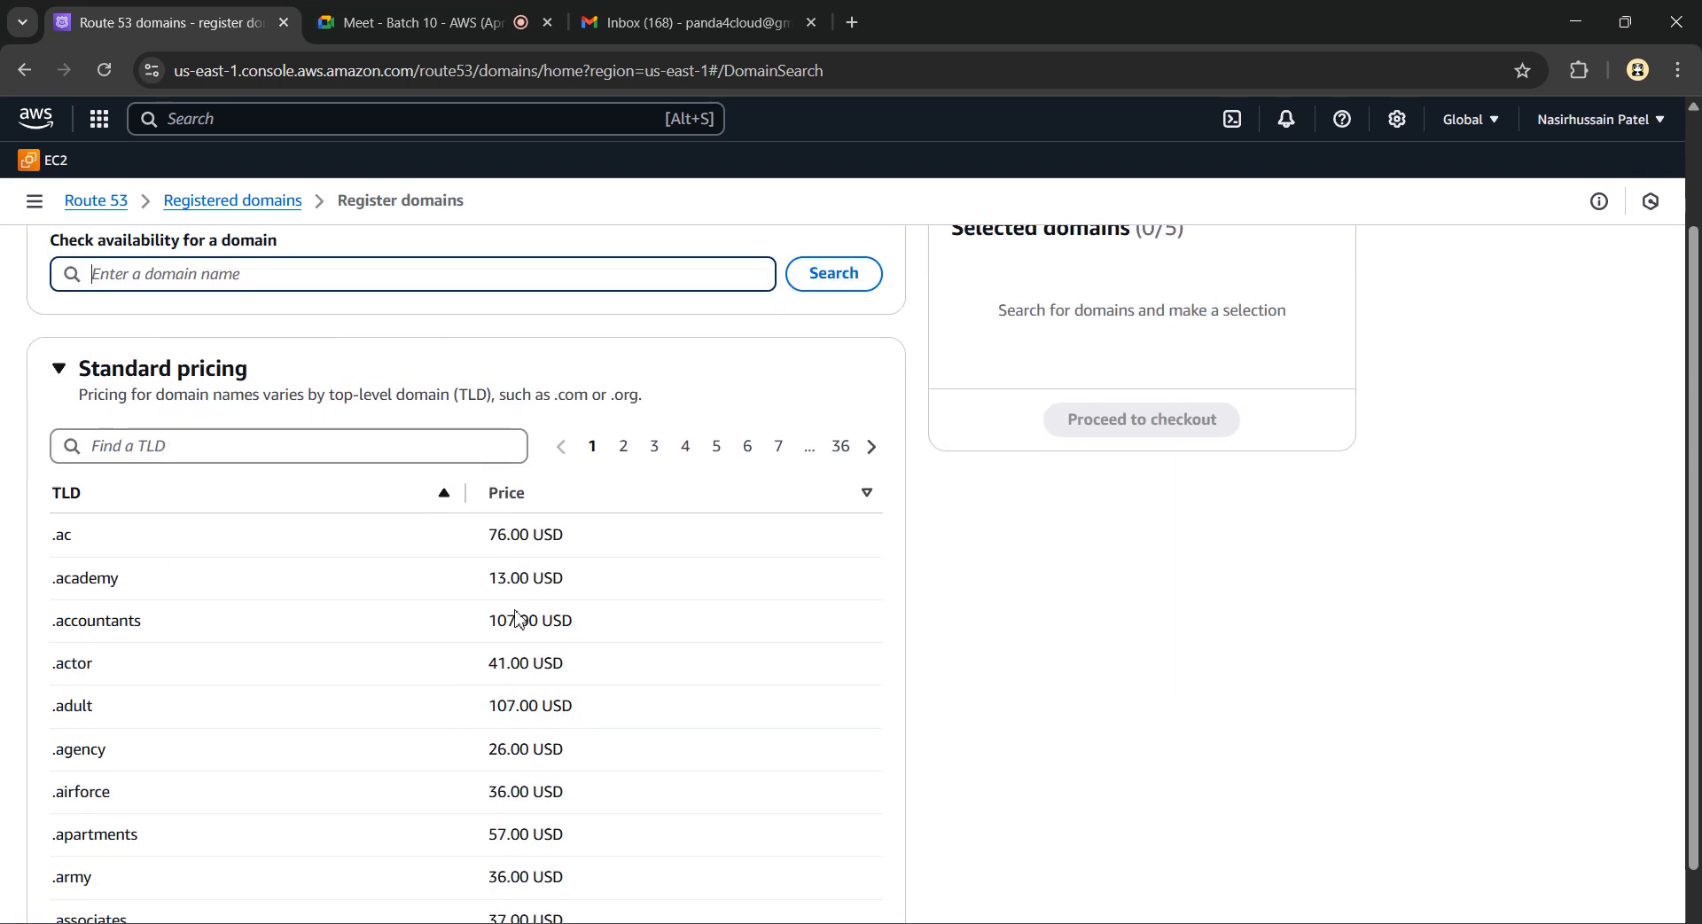
scroll(518, 618, down, 1)
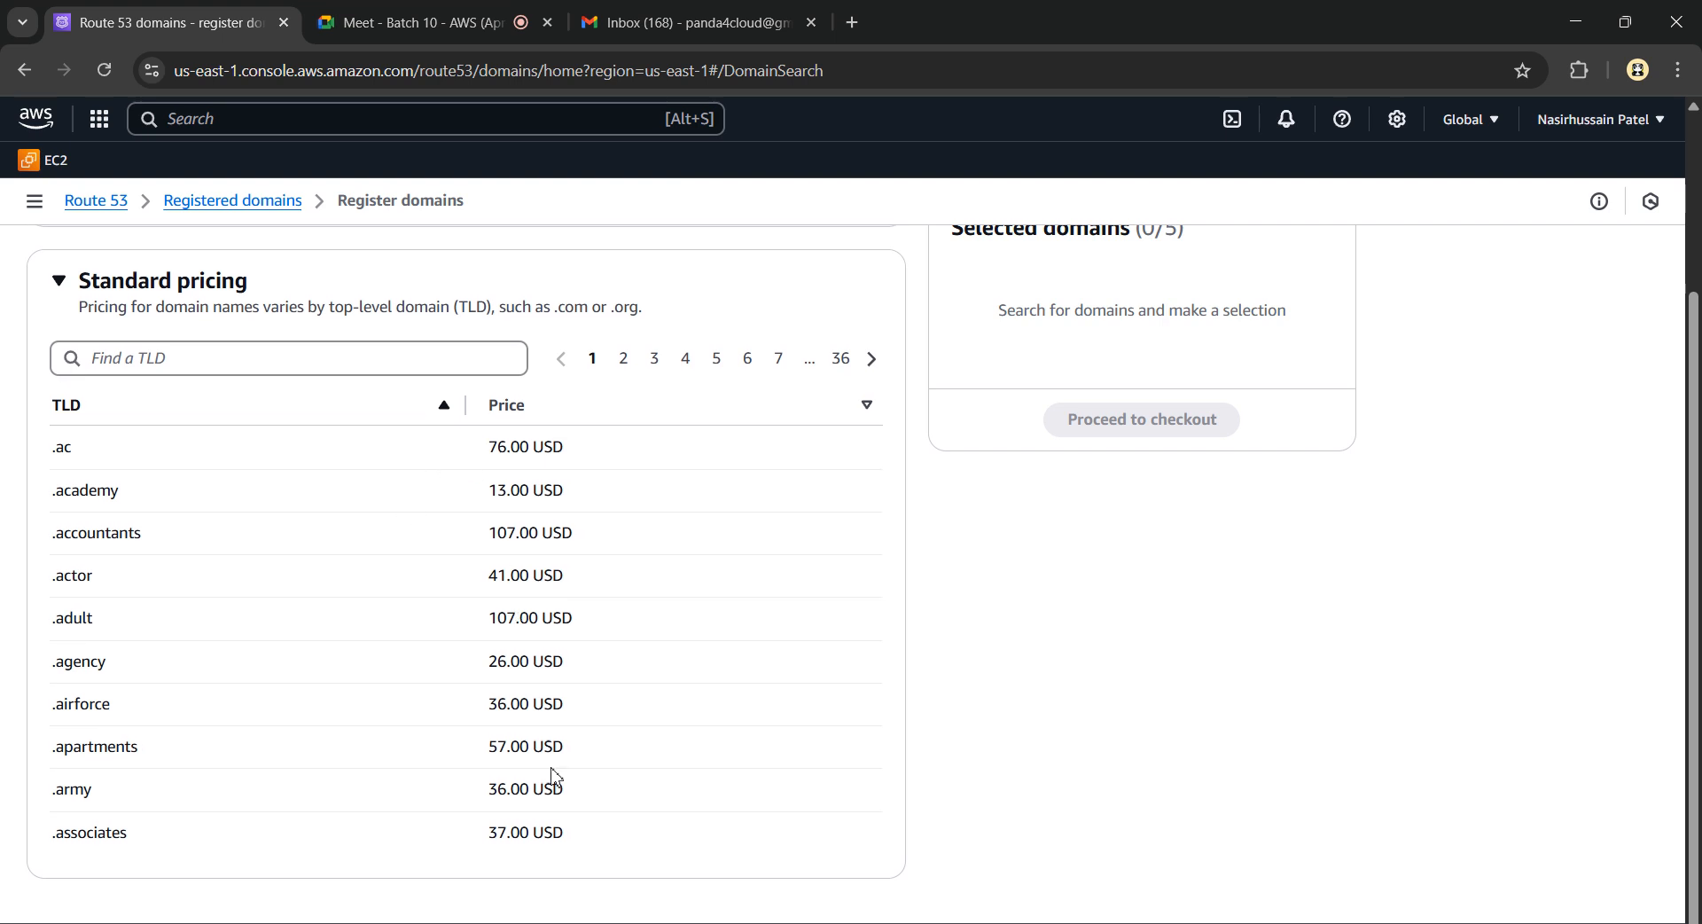
scroll(409, 439, up, 3)
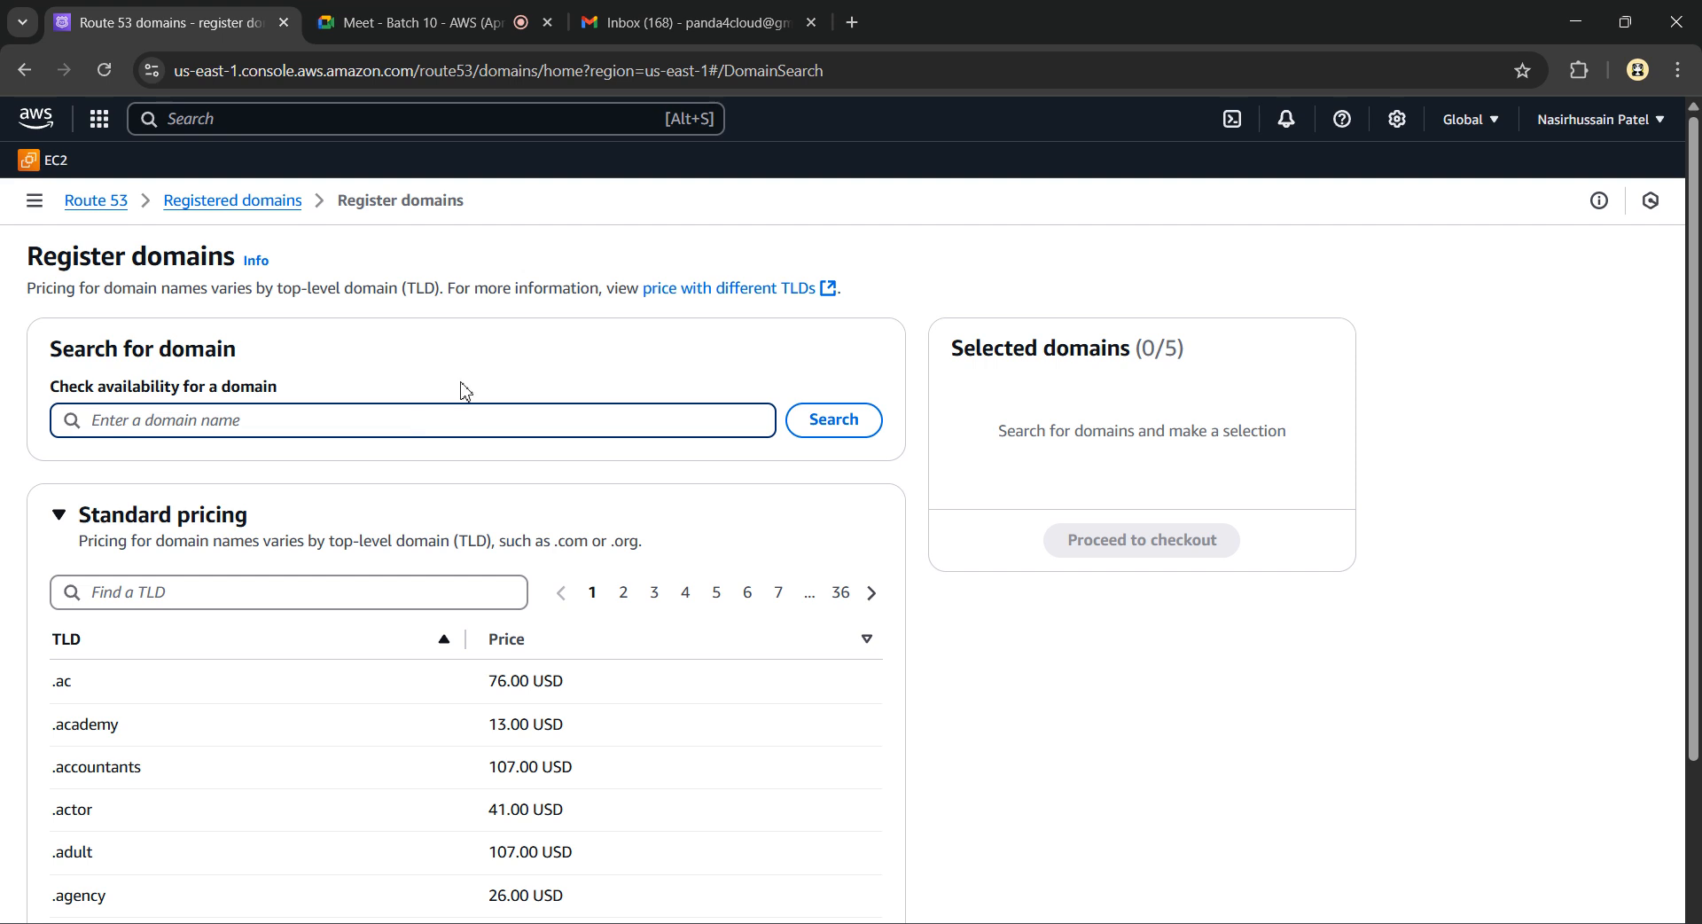
click(235, 204)
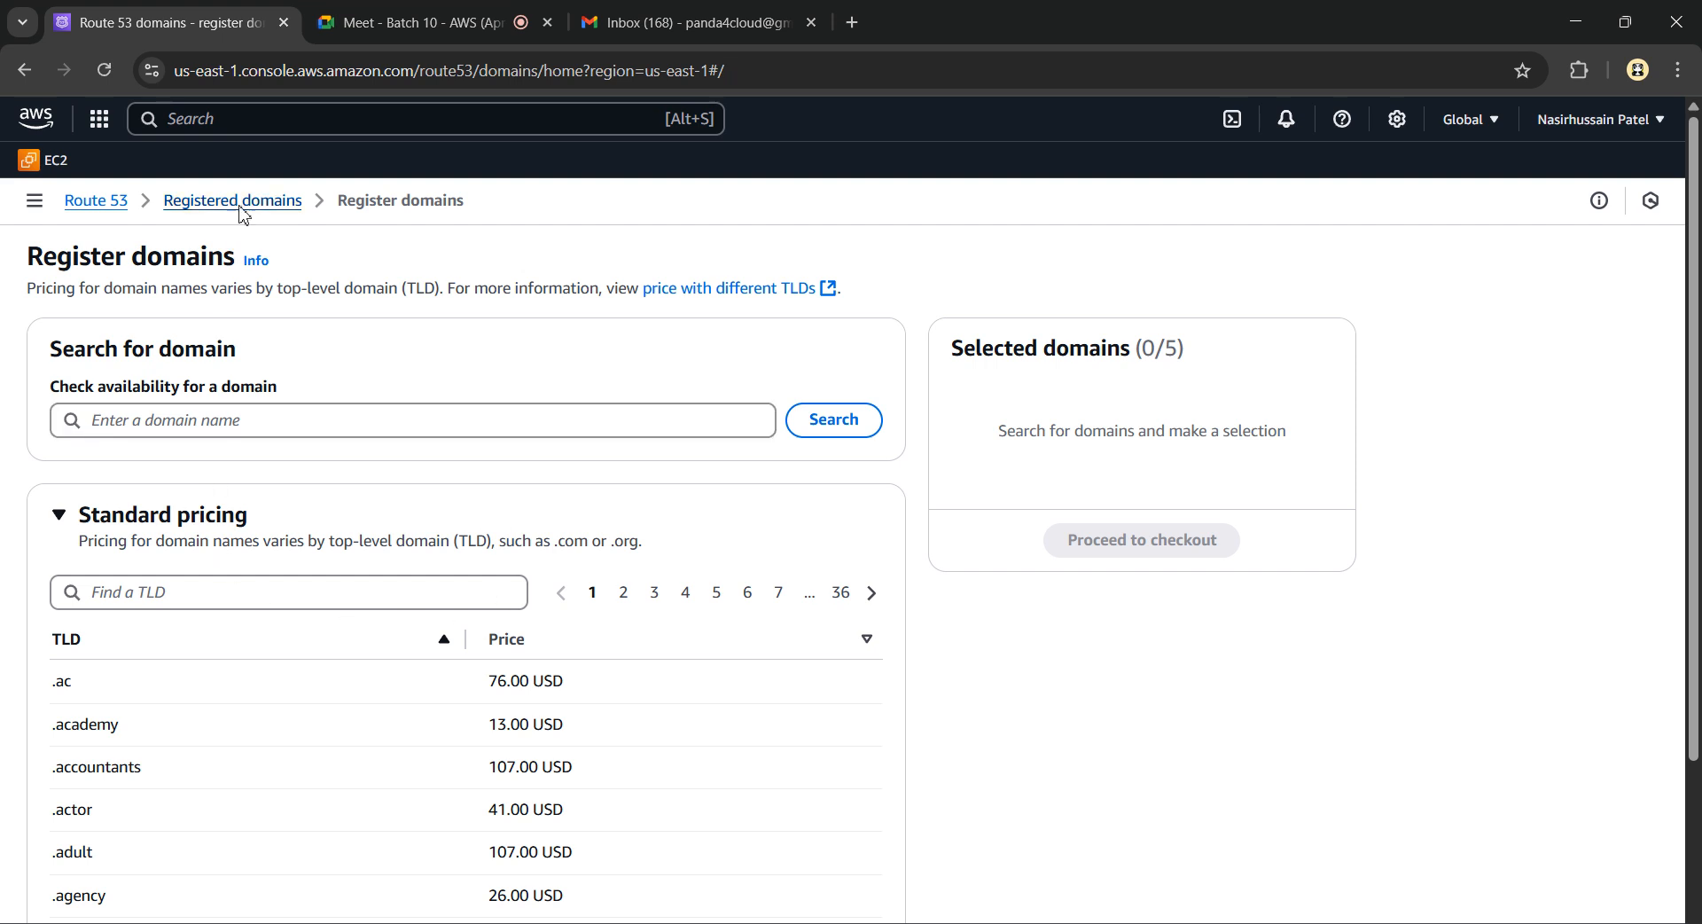
click(94, 654)
scroll(94, 654, up, 3)
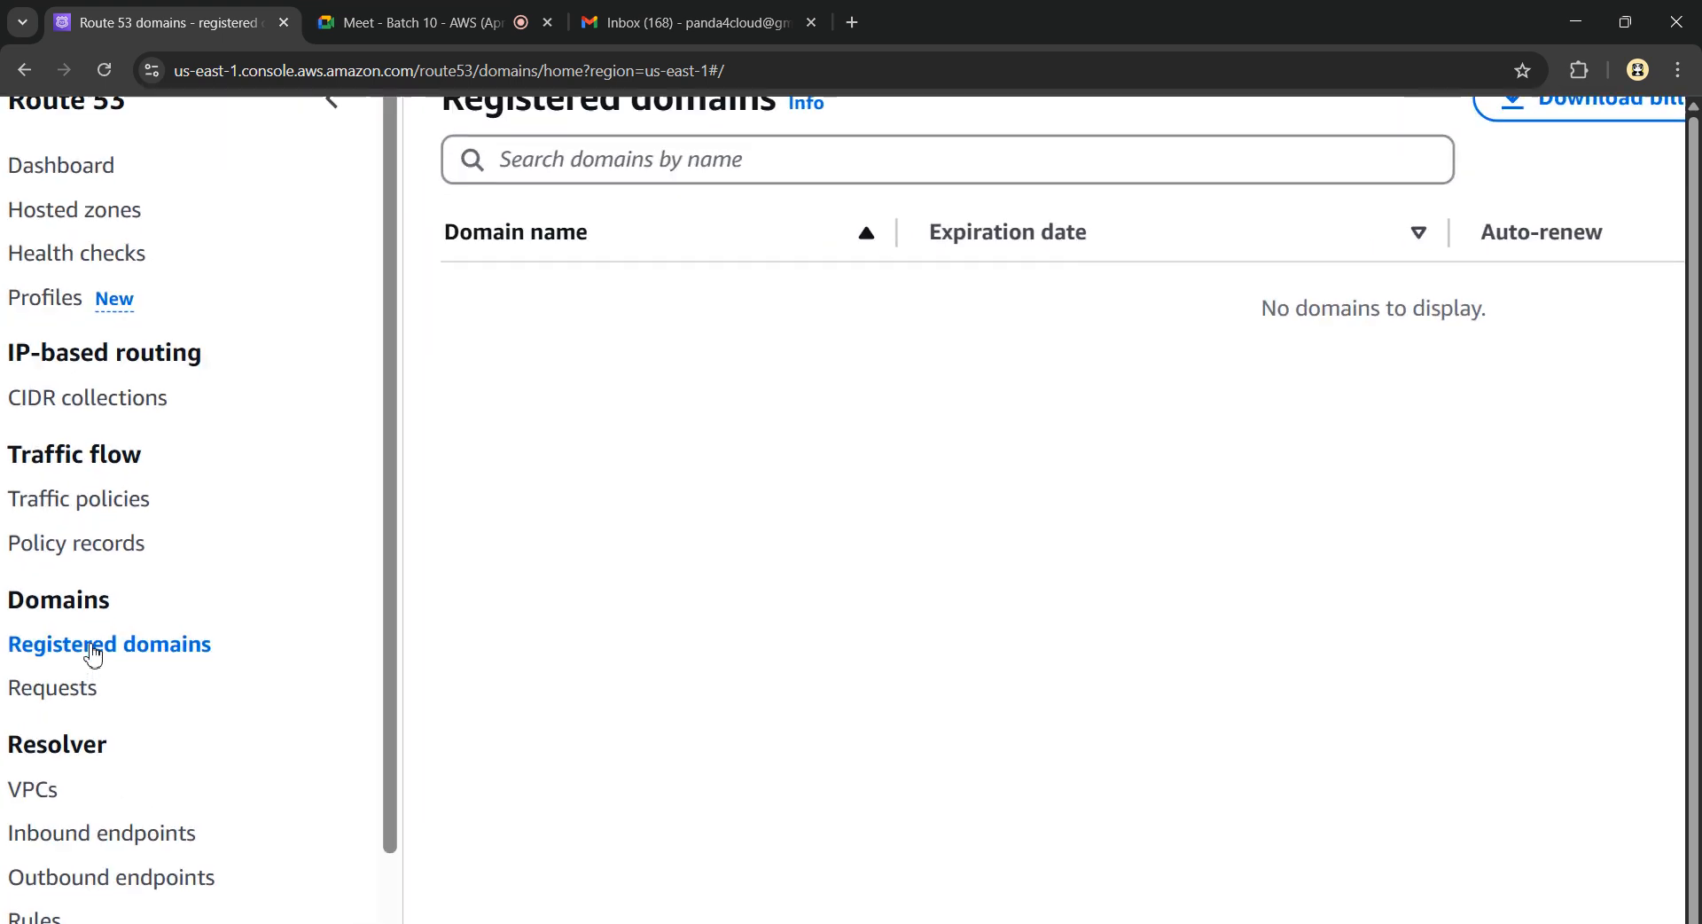
scroll(94, 654, left, 1)
scroll(111, 712, down, 3)
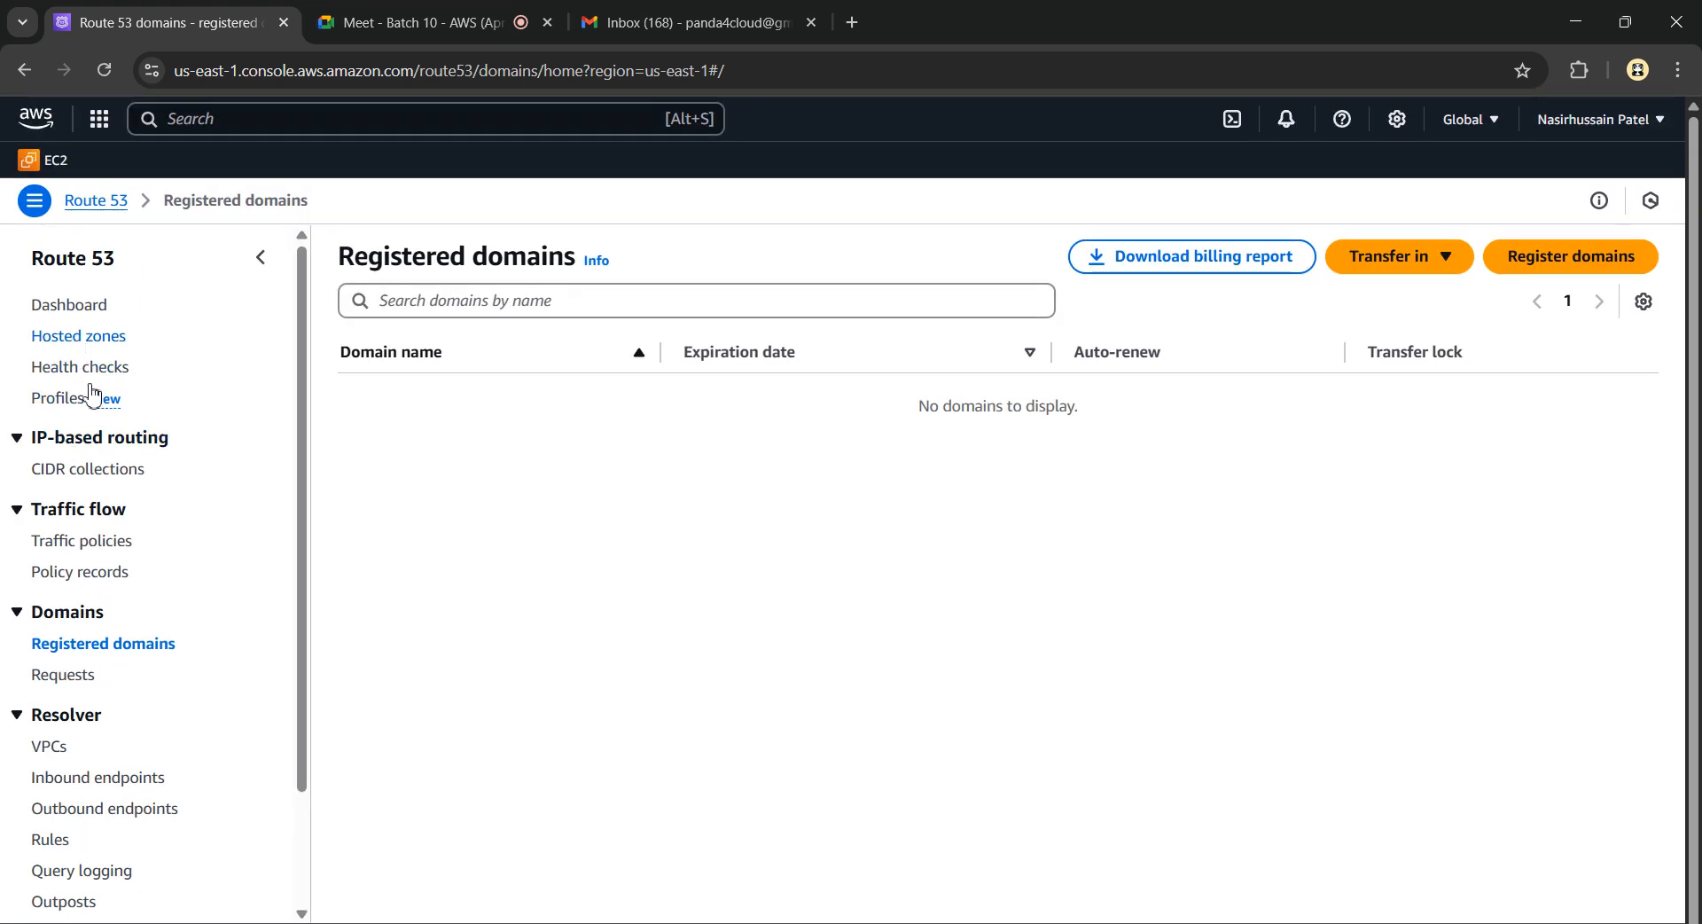
click(78, 648)
Check the Route 53 dashboard notifications for the pandacloud.in registration
click(75, 312)
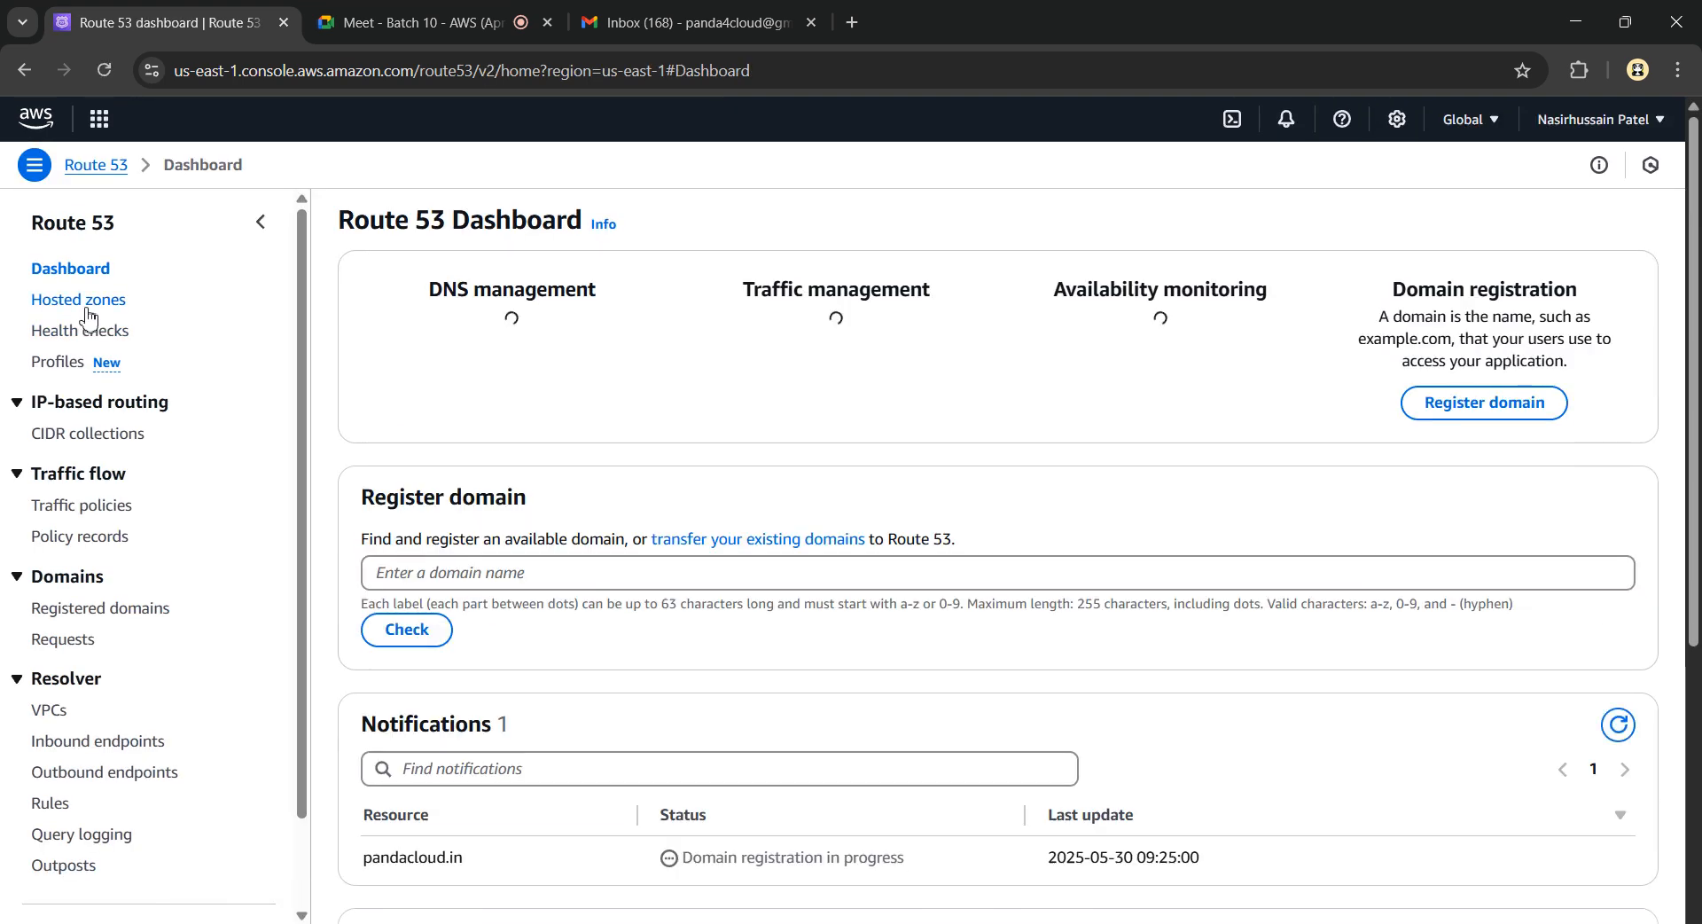
key(ctrl+plus)
key(ctrl+plus)
key(ctrl+plus)
key(ctrl+plus)
key(ctrl+plus)
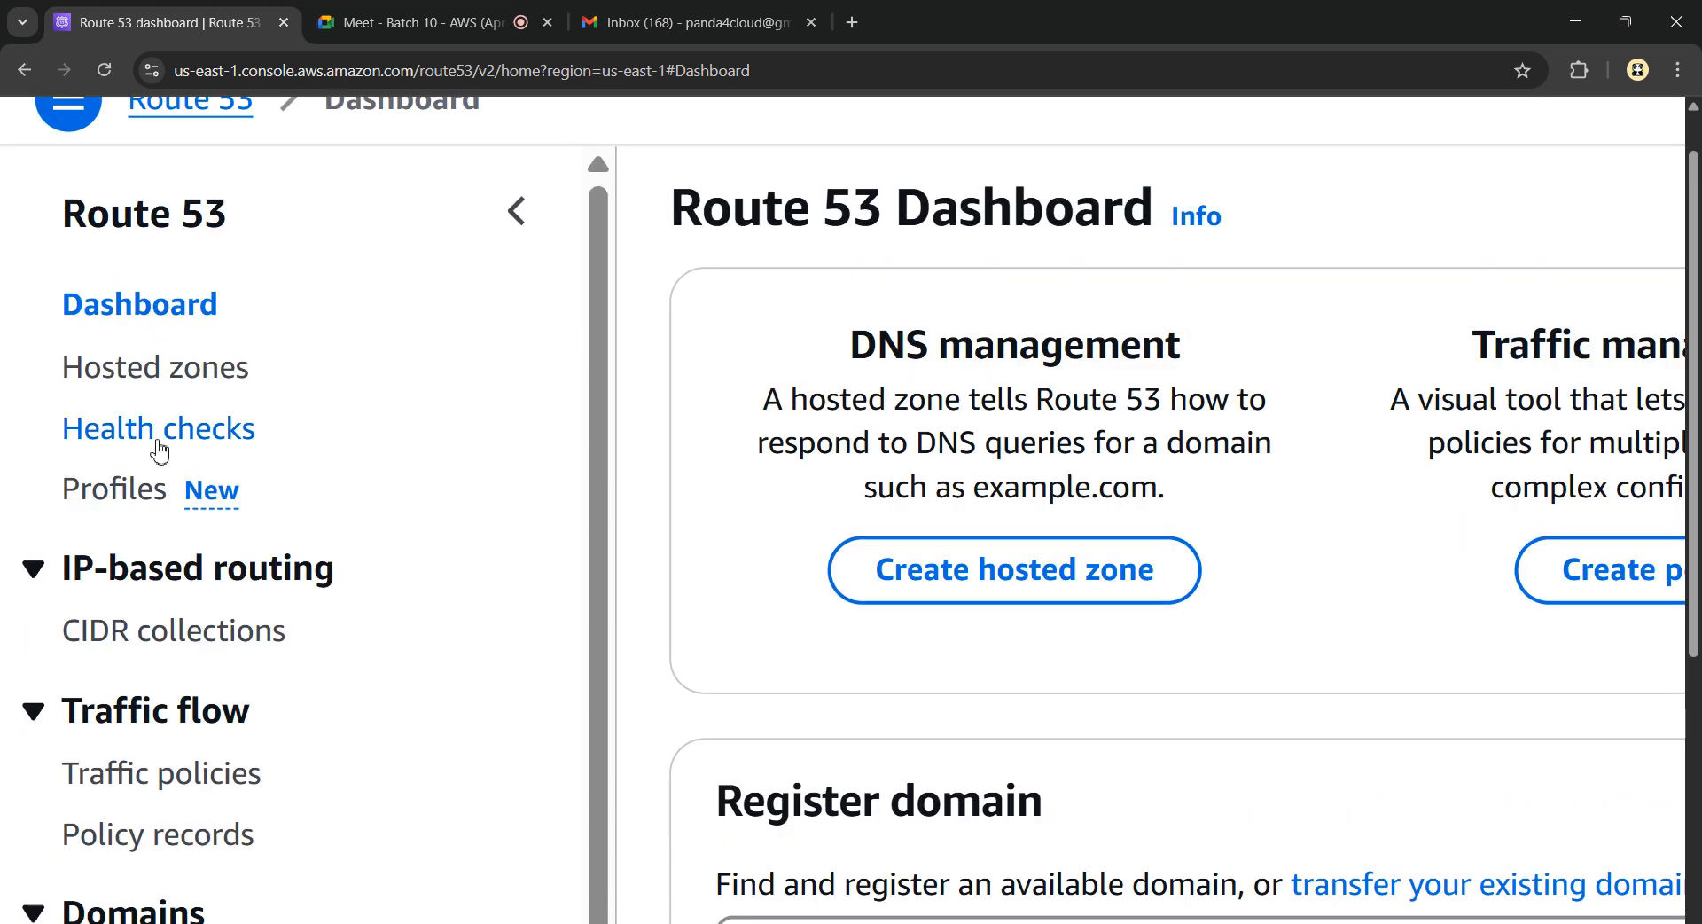
scroll(147, 520, down, 3)
key(ctrl+minus)
key(ctrl+minus)
key(ctrl+minus)
key(ctrl+minus)
key(ctrl+minus)
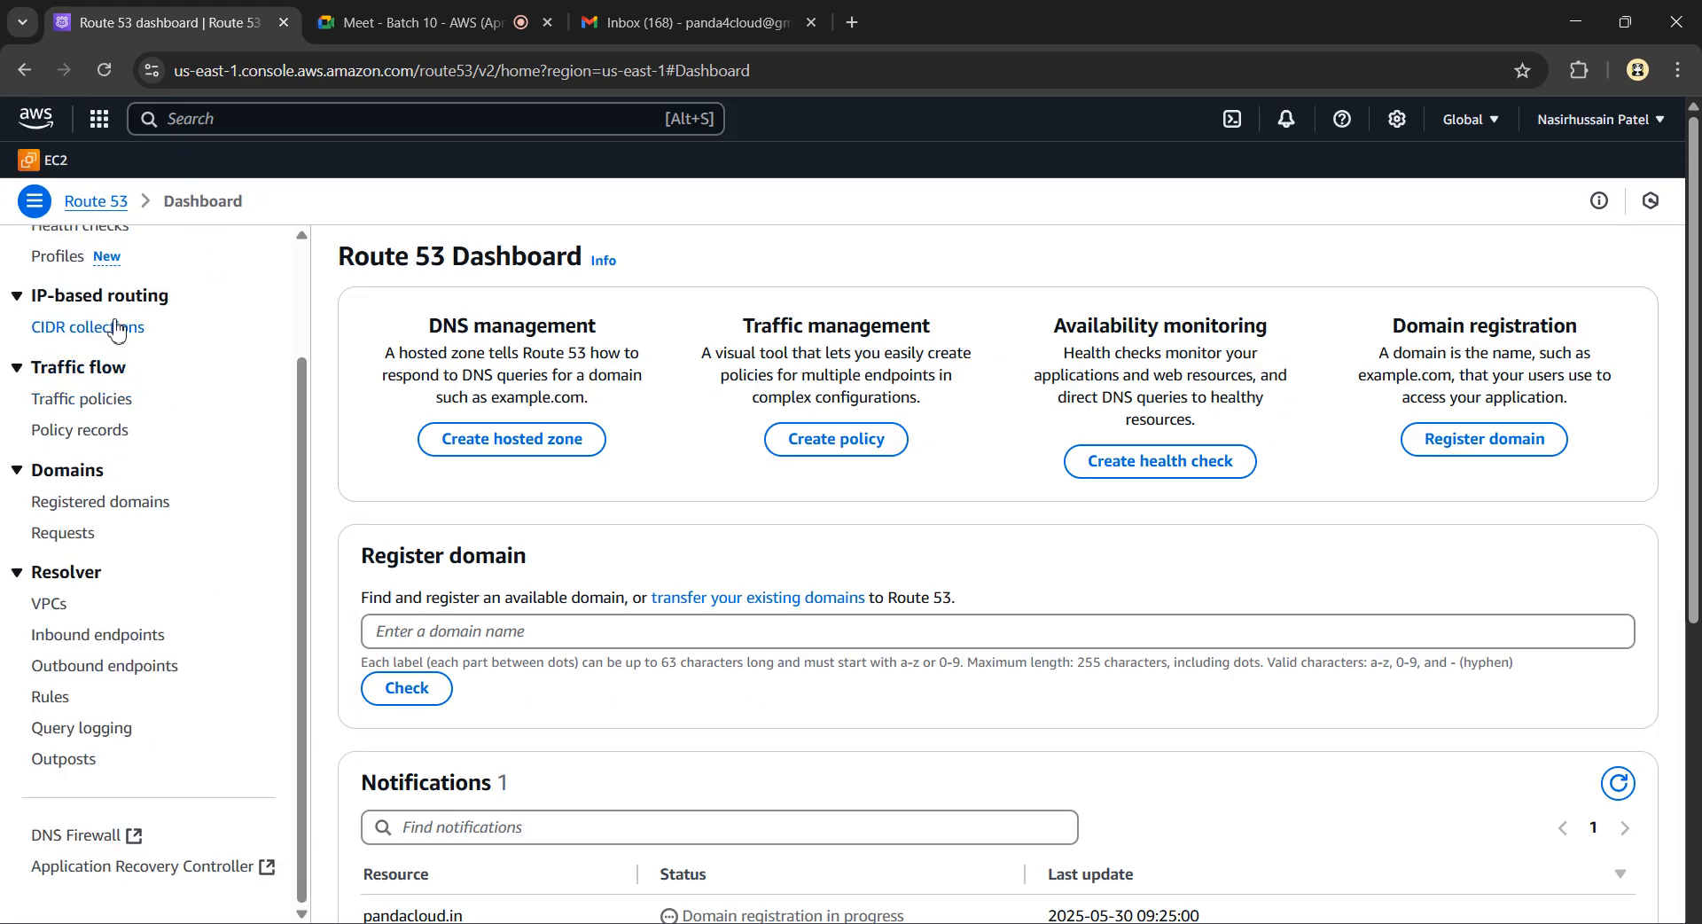
scroll(115, 330, up, 2)
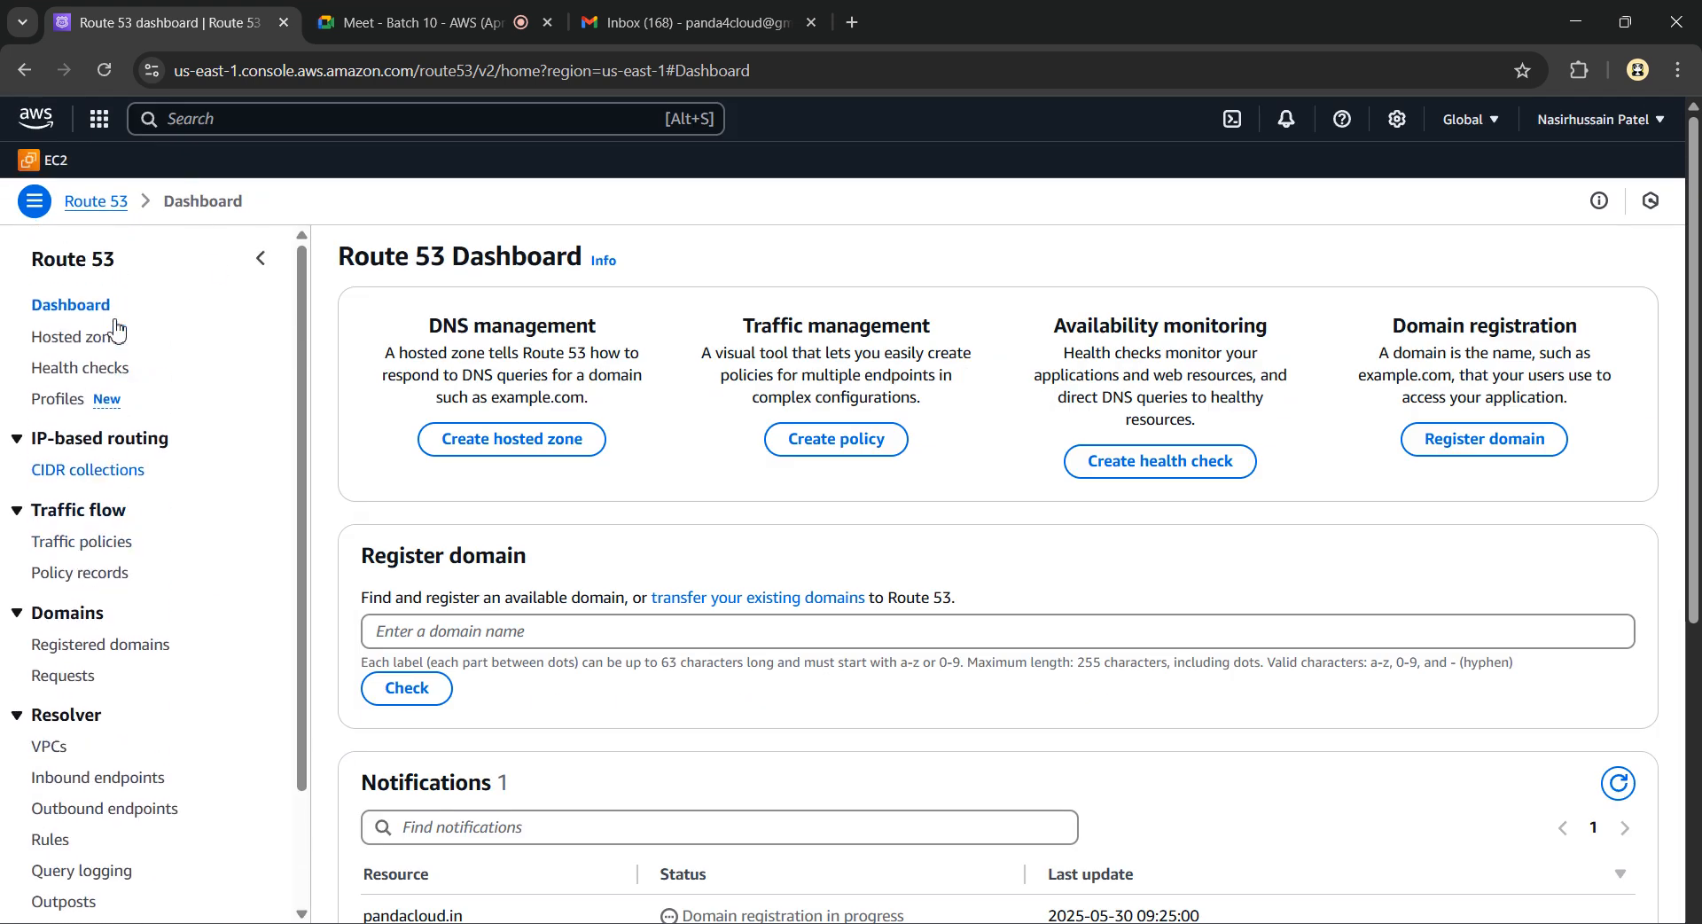
Reload the domain Requests list to confirm pandacloud.in is still In progress
click(60, 652)
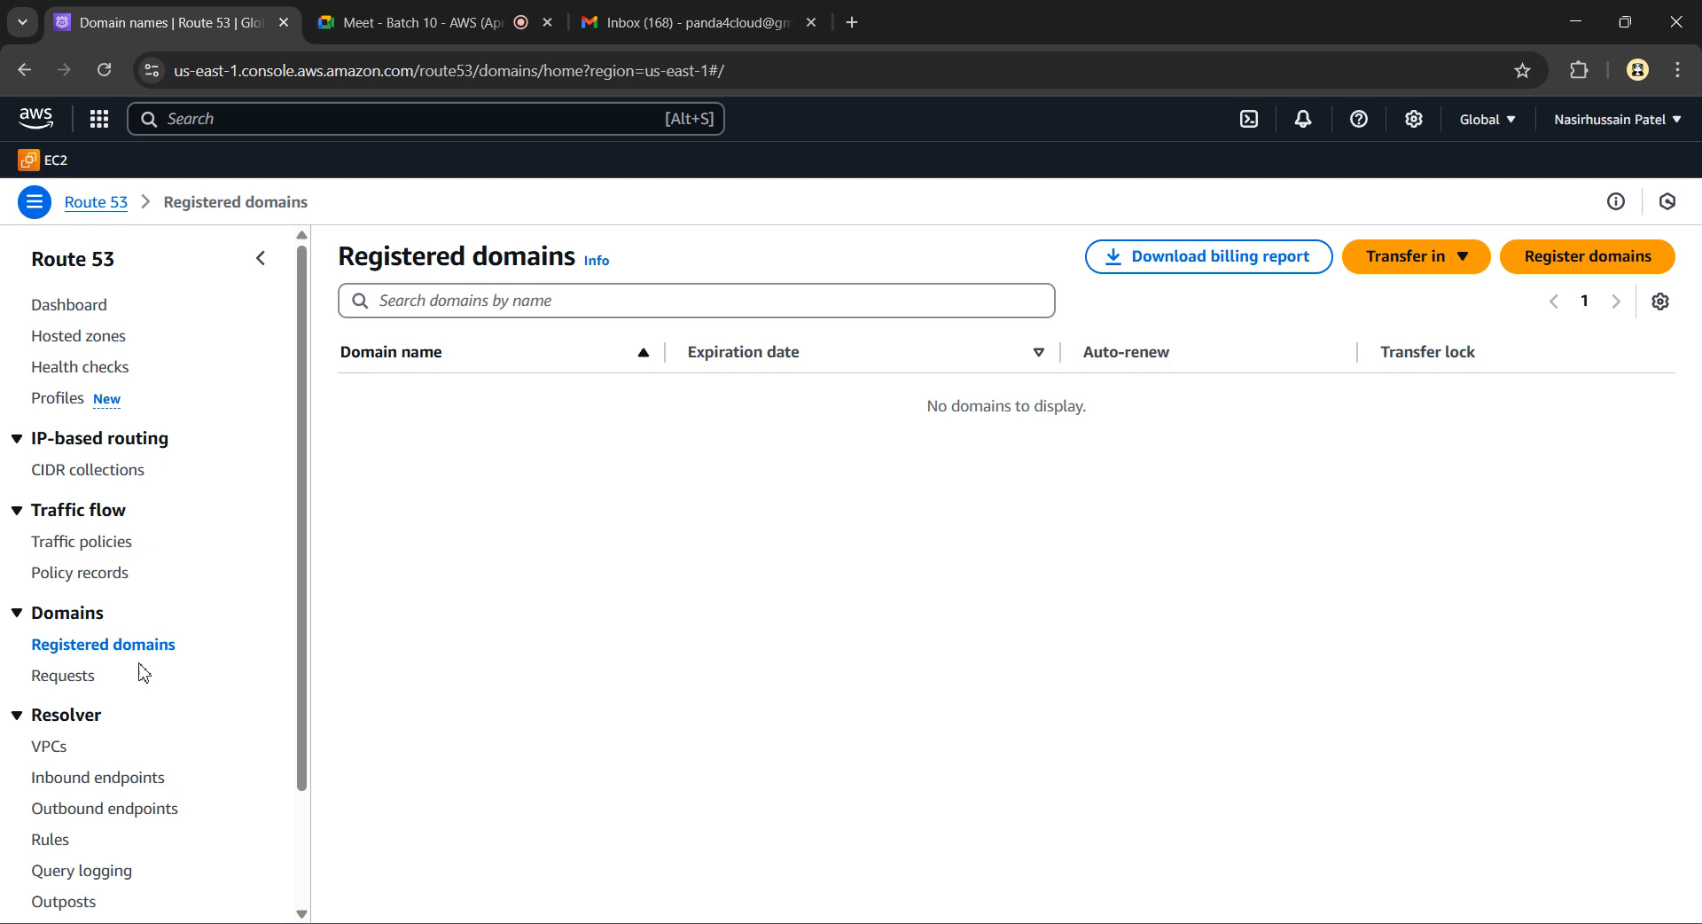
click(78, 676)
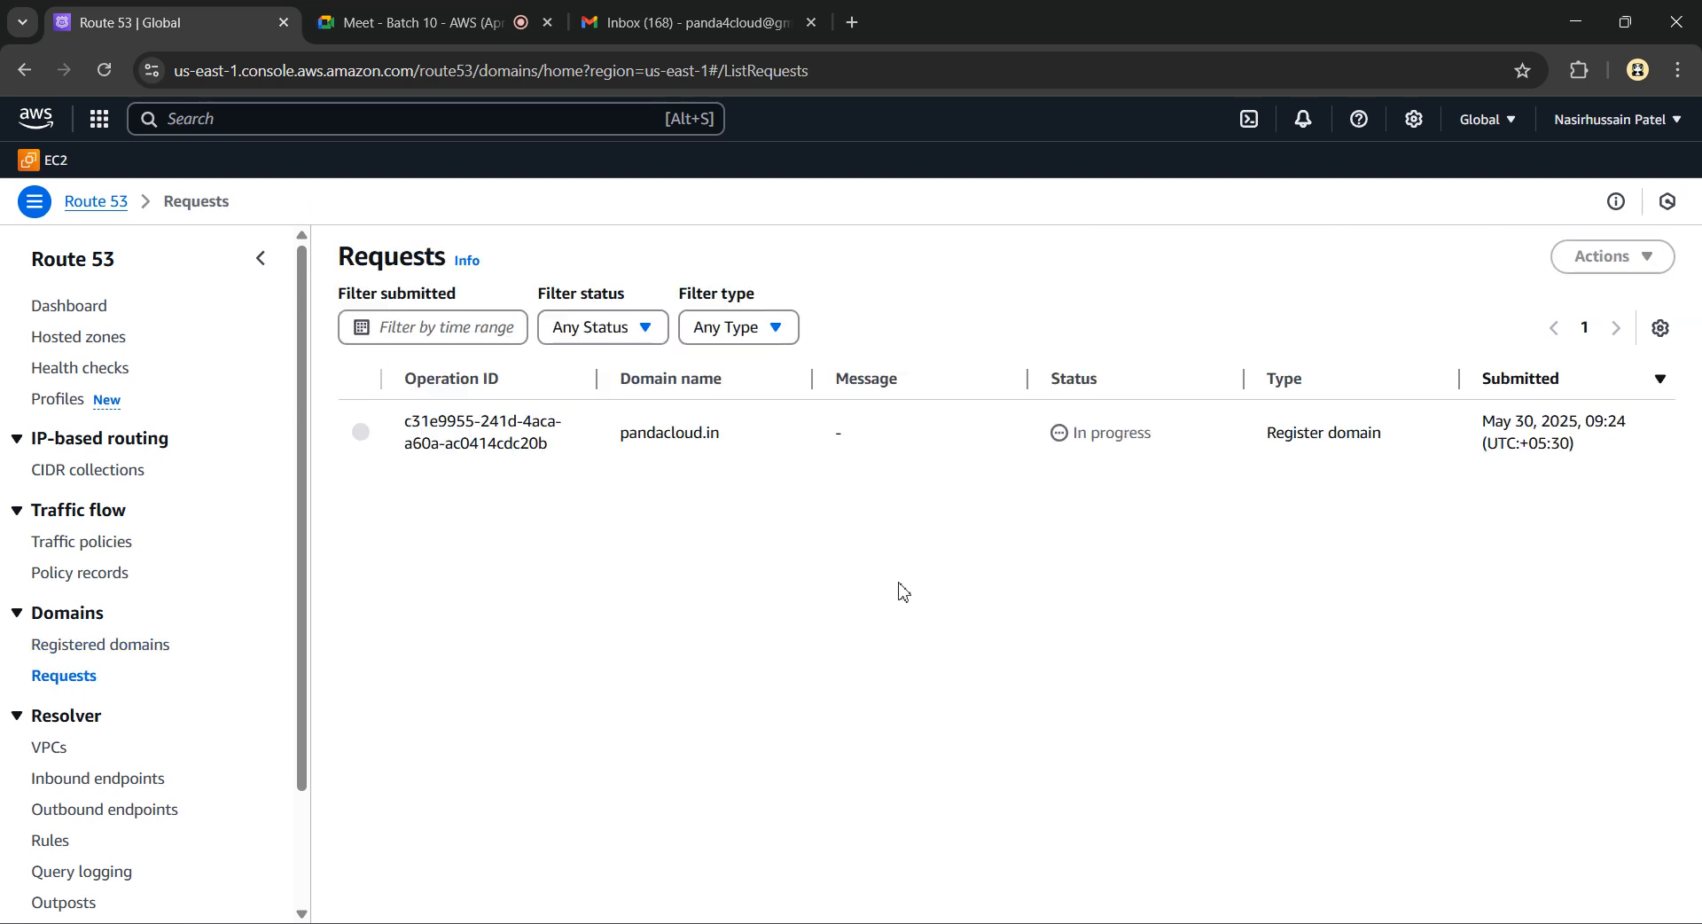
click(104, 70)
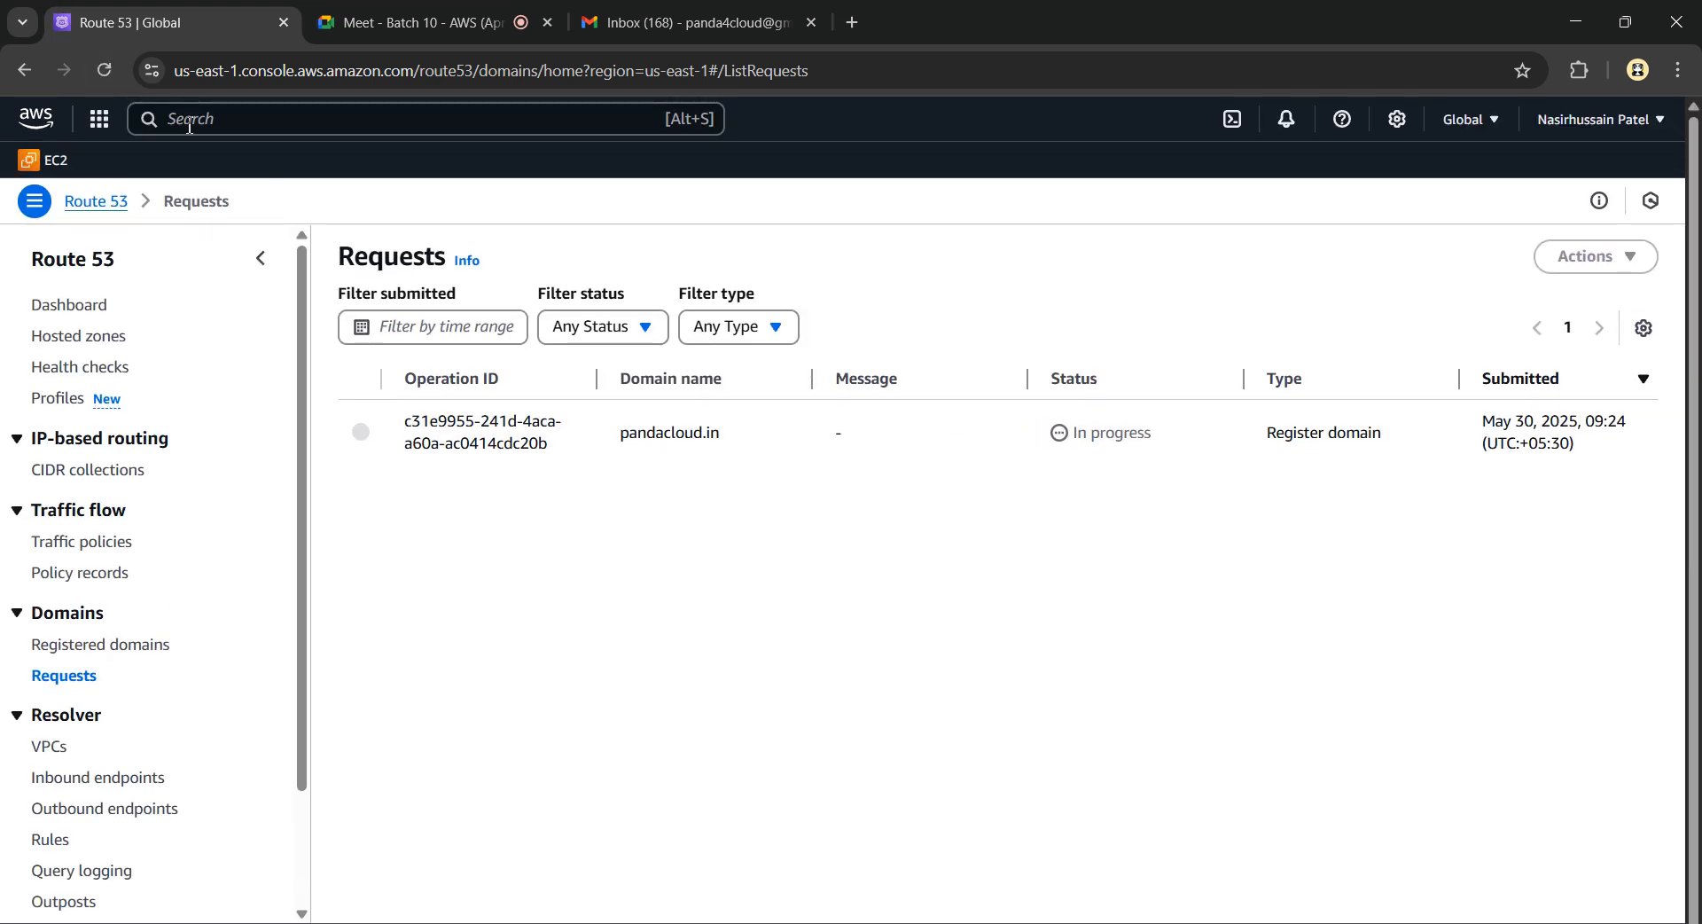
click(110, 80)
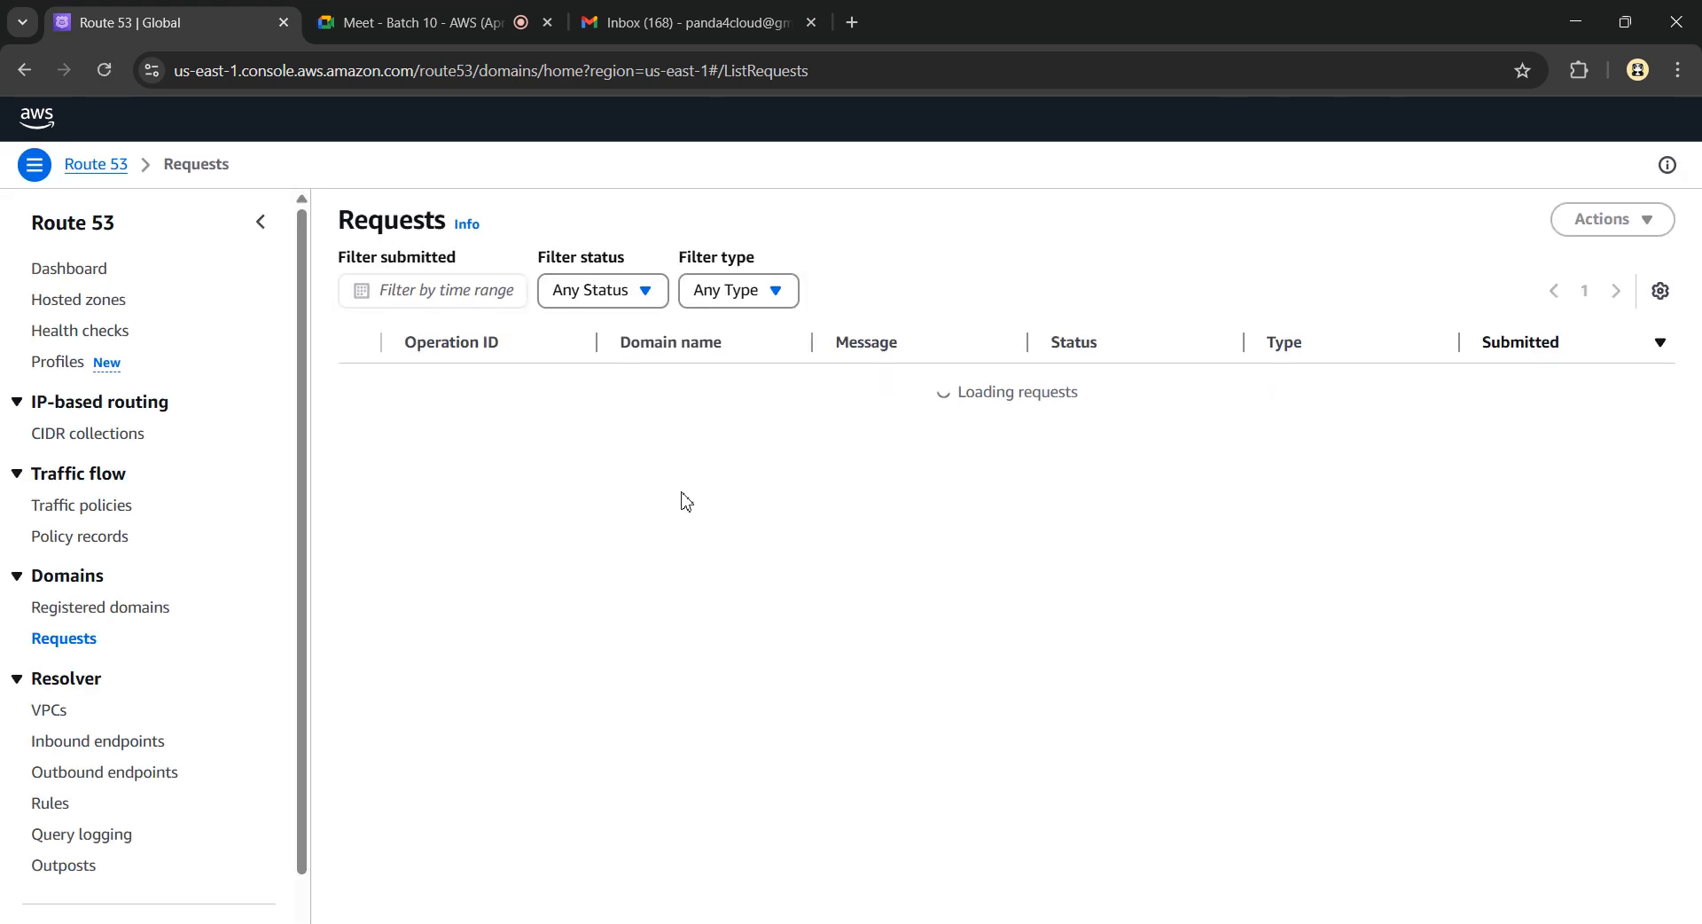
Advance the slide show to the closing THANK YOU slide
key(alt+Tab)
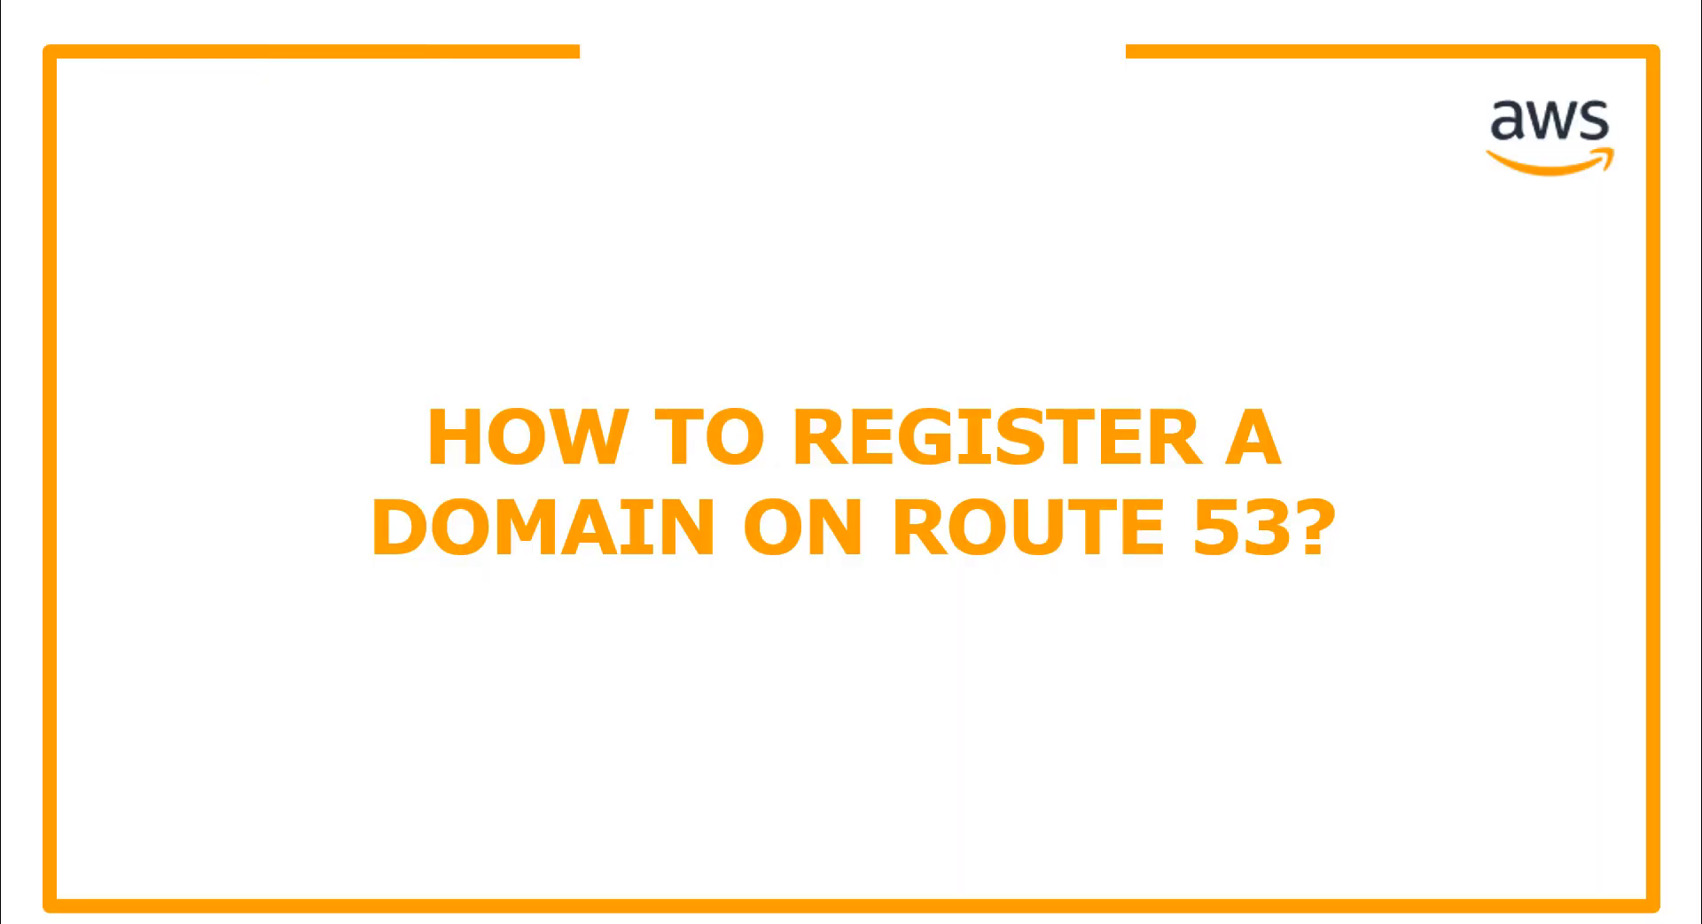
key(Right)
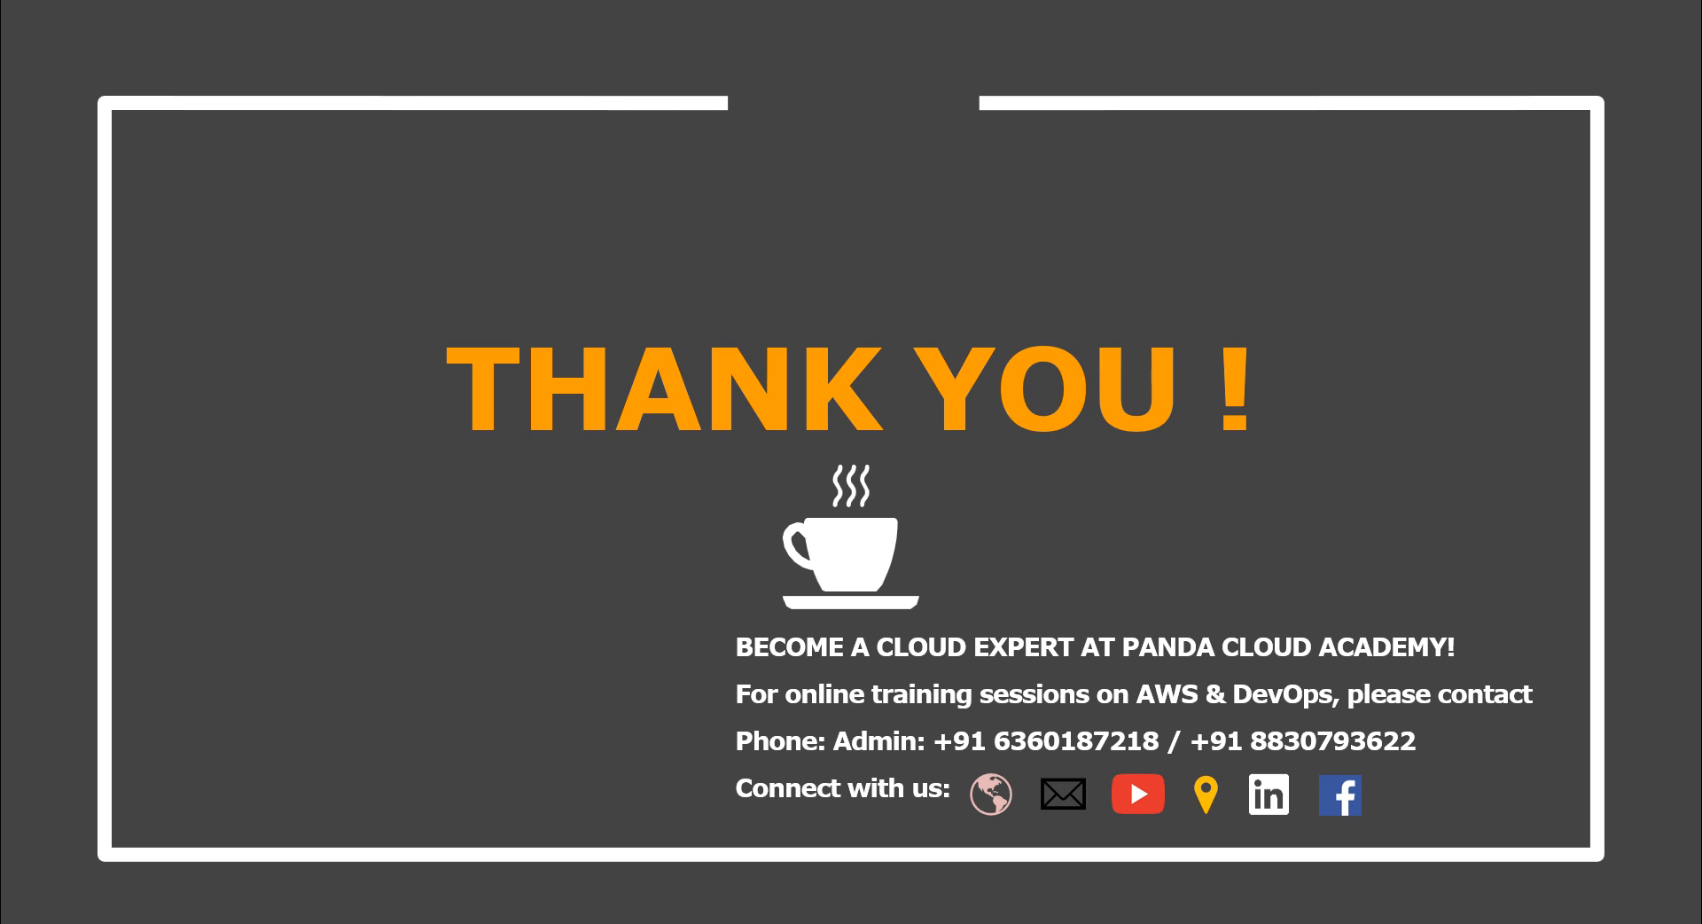